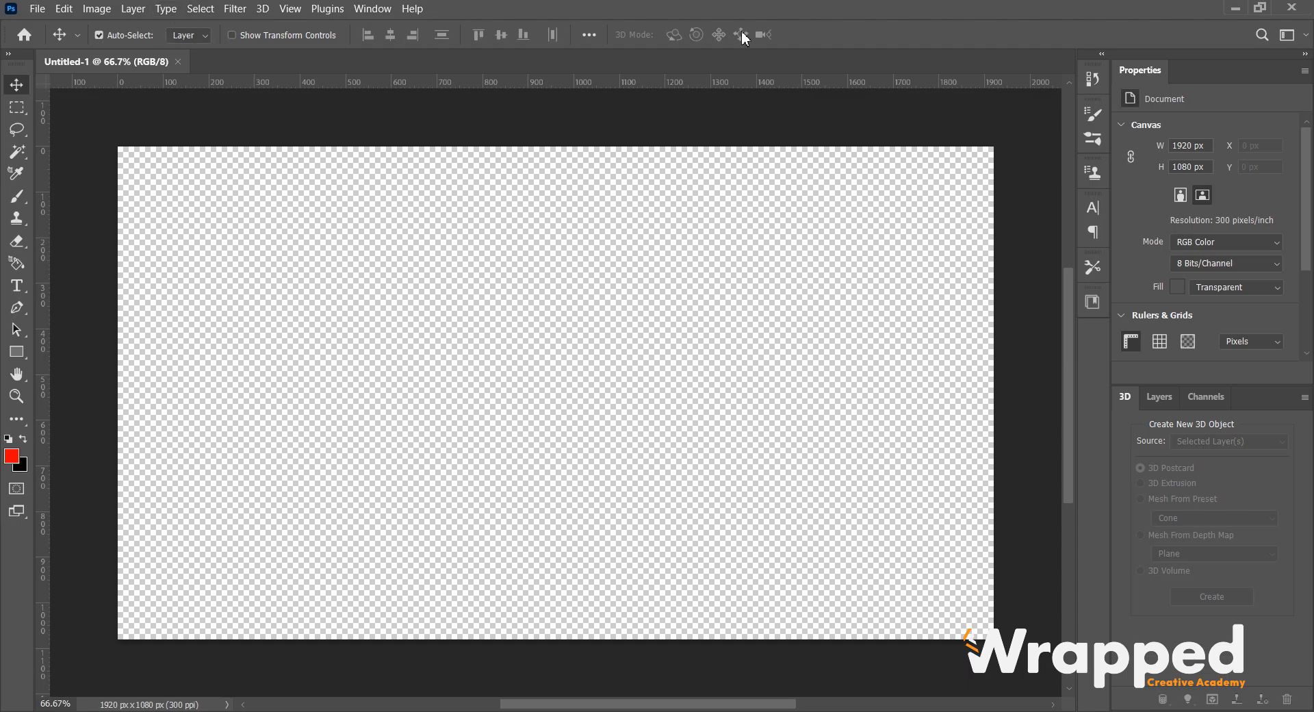
Step: View the options of the Rectangular Marquee and Brush tools, including the Brush tool's variants, and return to the Move tool
left_click(20, 115)
left_click(19, 129)
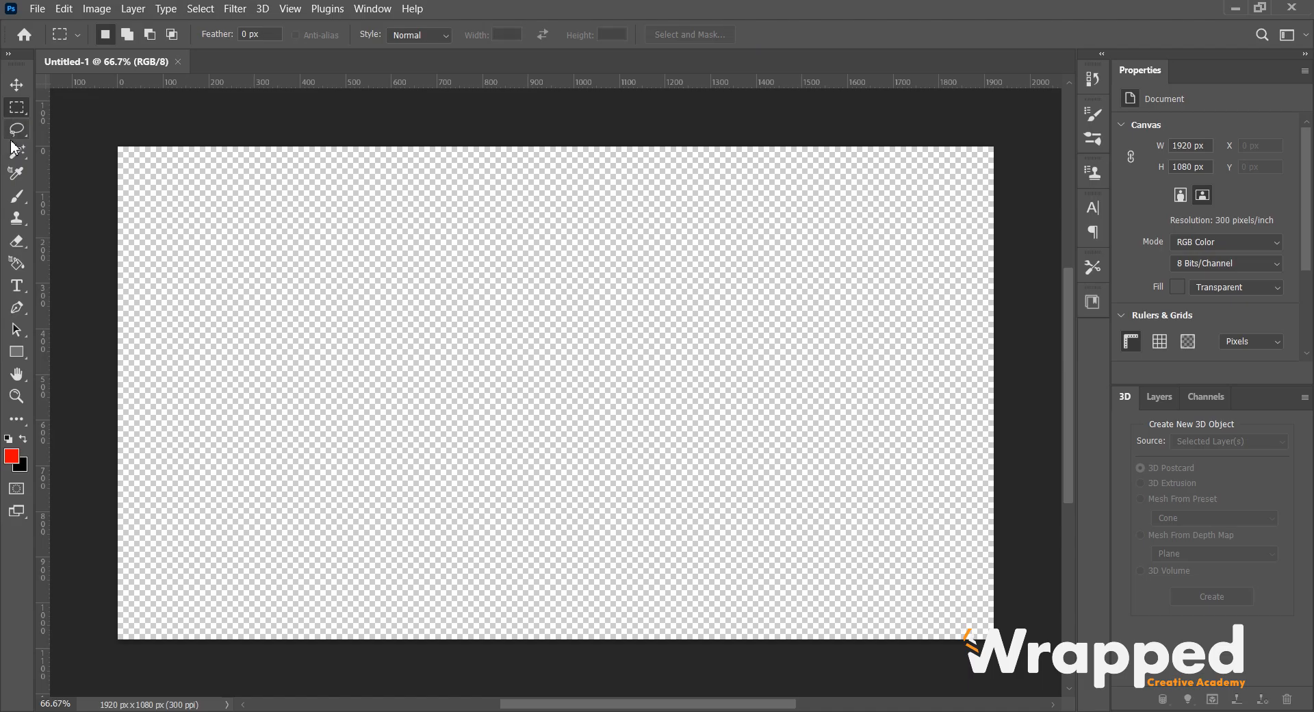
left_click(16, 175)
left_click(13, 194)
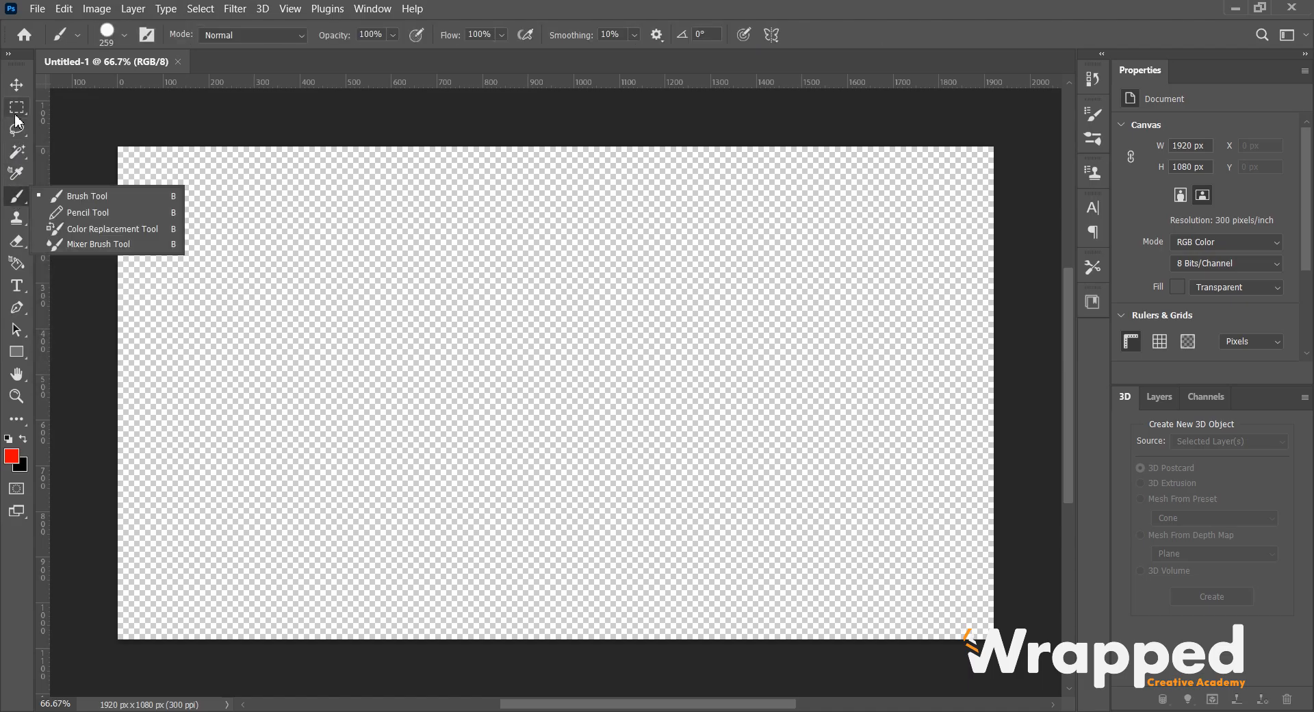
left_click(16, 84)
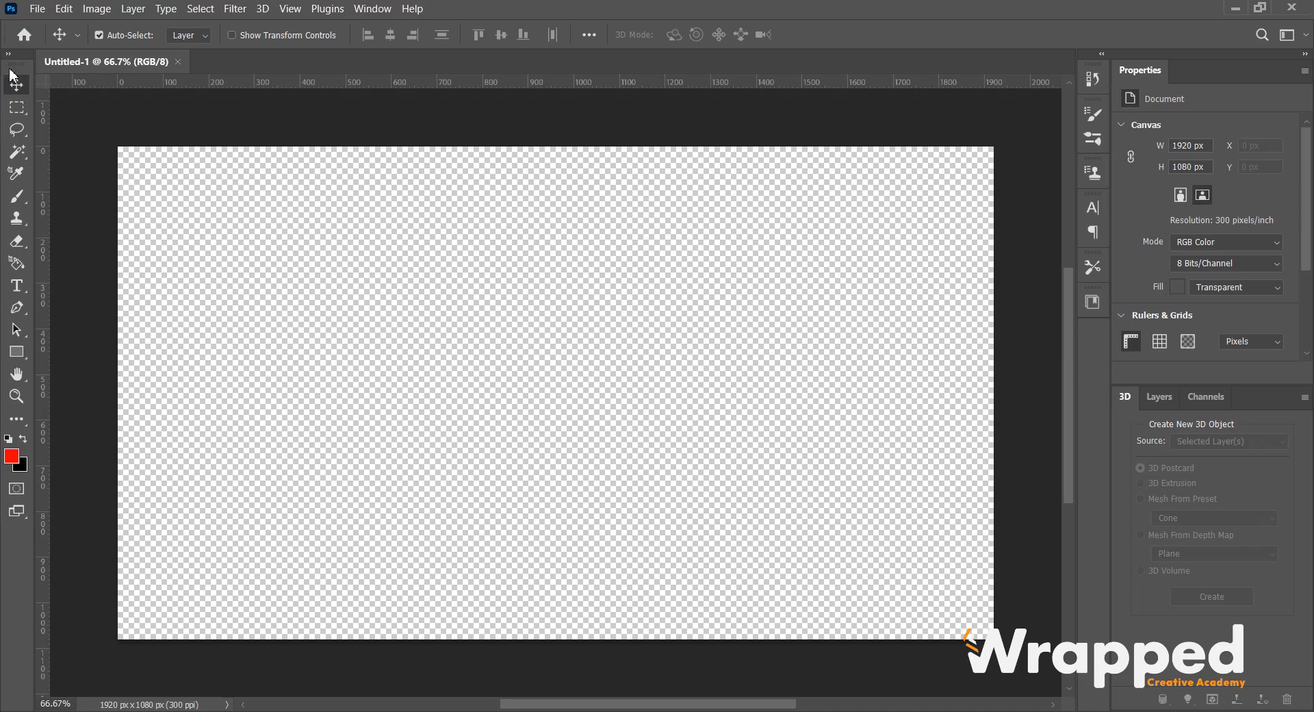
Step: Dock the toolbar beside the collapsed panel strip, and return it to its original side of the workspace
left_click_drag(18, 69, 1046, 212)
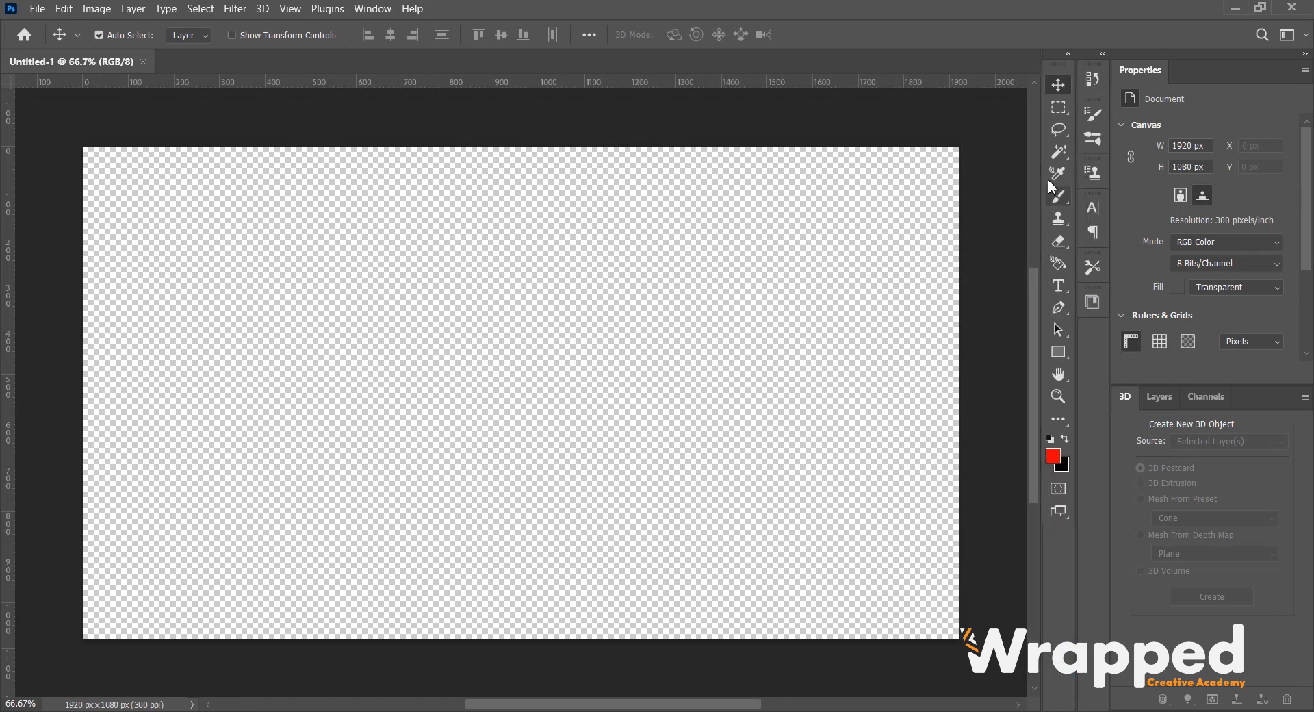
left_click_drag(1059, 69, 4, 108)
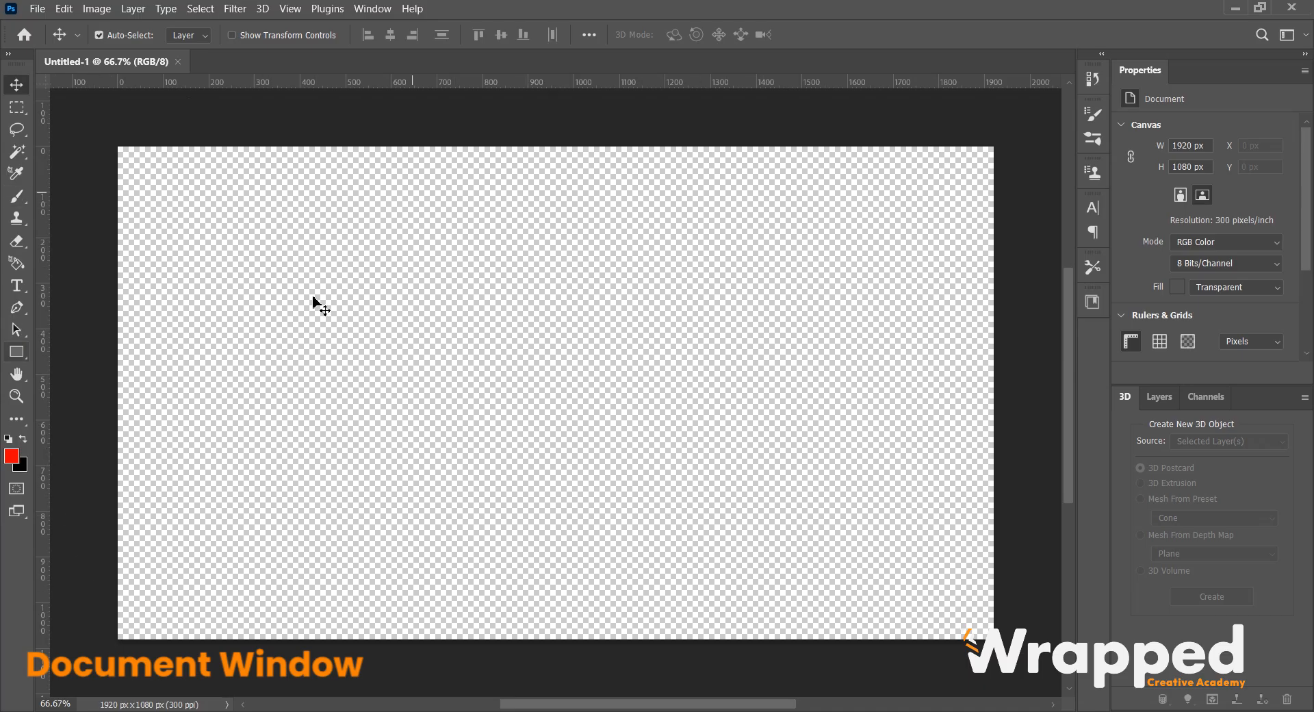
Step: Regroup the collapsed panels, combining History with the brush panels and Clone Source with Character and Paragraph
scroll(722, 206, "up", 1)
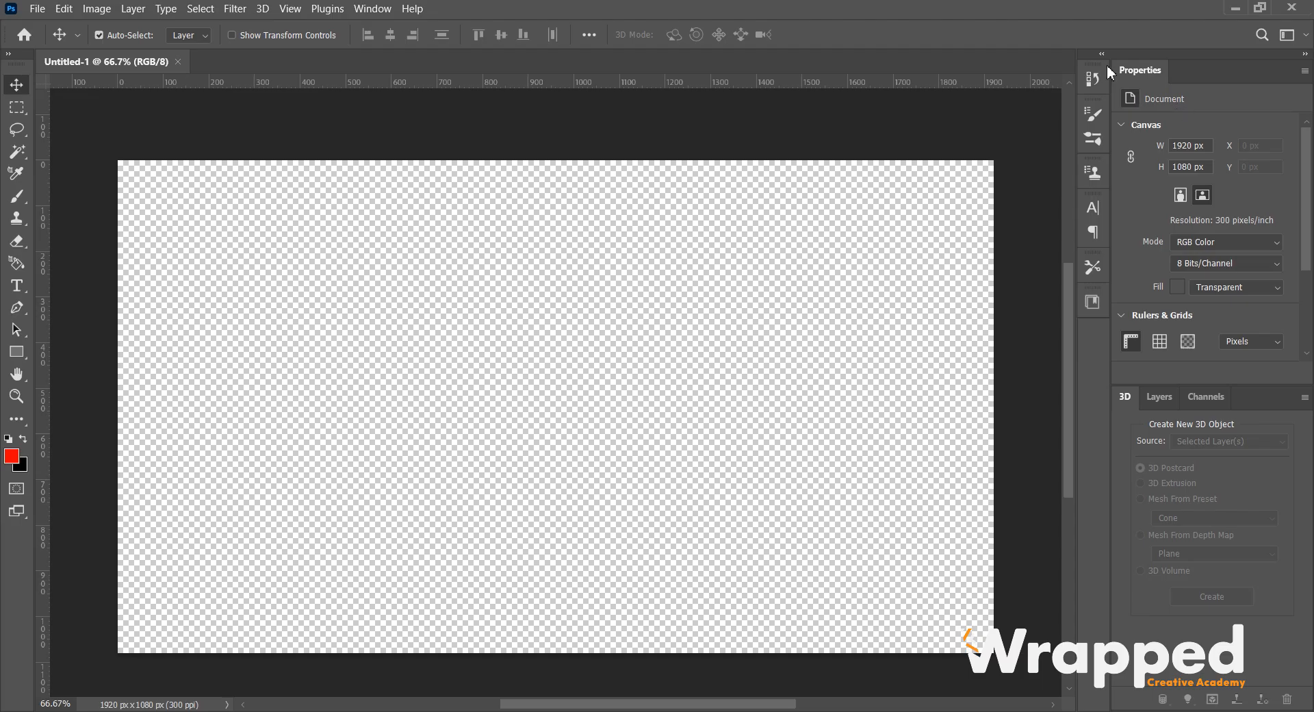
left_click_drag(1028, 92, 1094, 80)
mouse_move(1093, 161)
left_mouse_down()
mouse_move(921, 156)
mouse_move(1092, 164)
left_mouse_up()
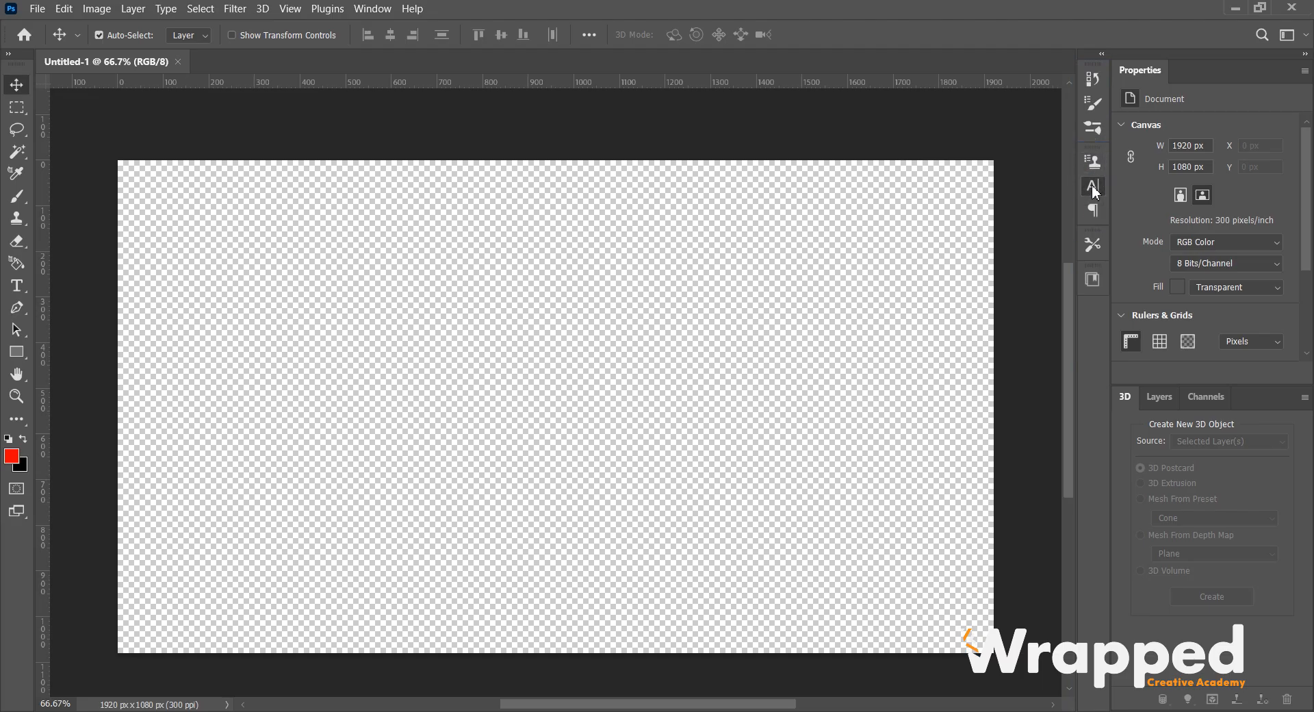
Step: Expand the Character and Libraries panels one after the other to view their contents, collapsing each again
left_click(1094, 185)
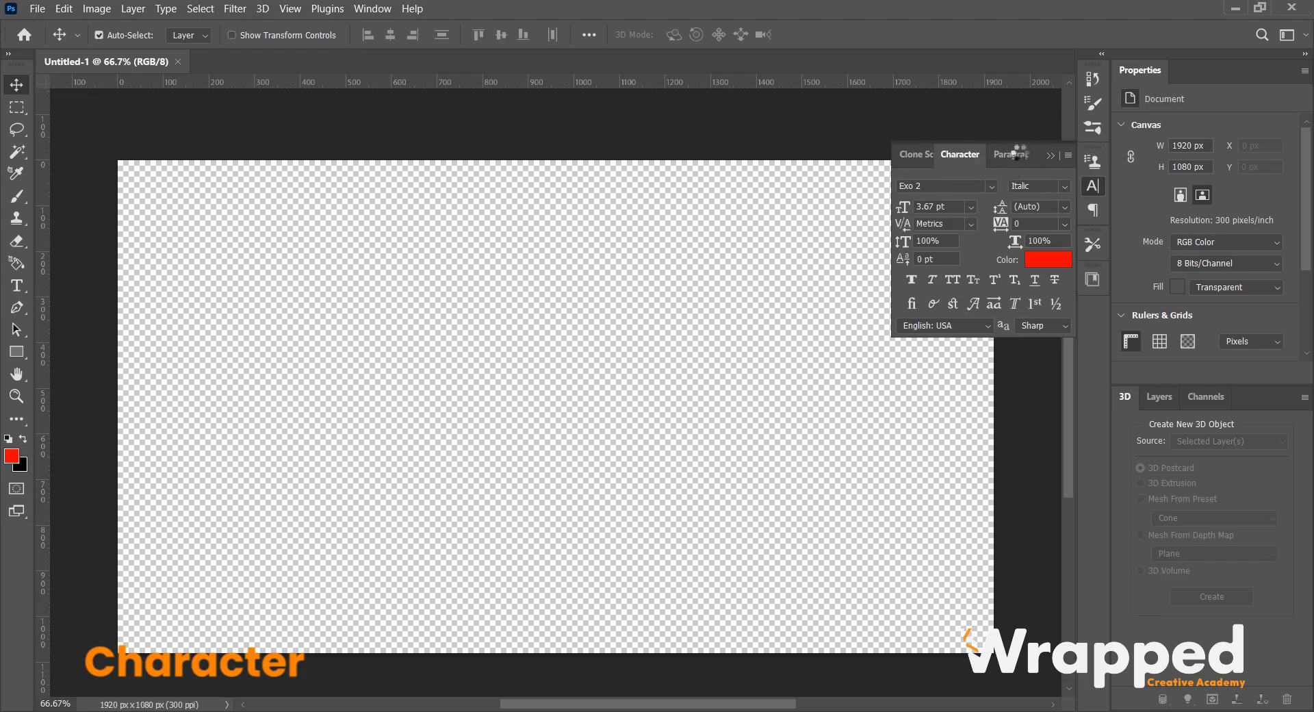
left_click(1094, 186)
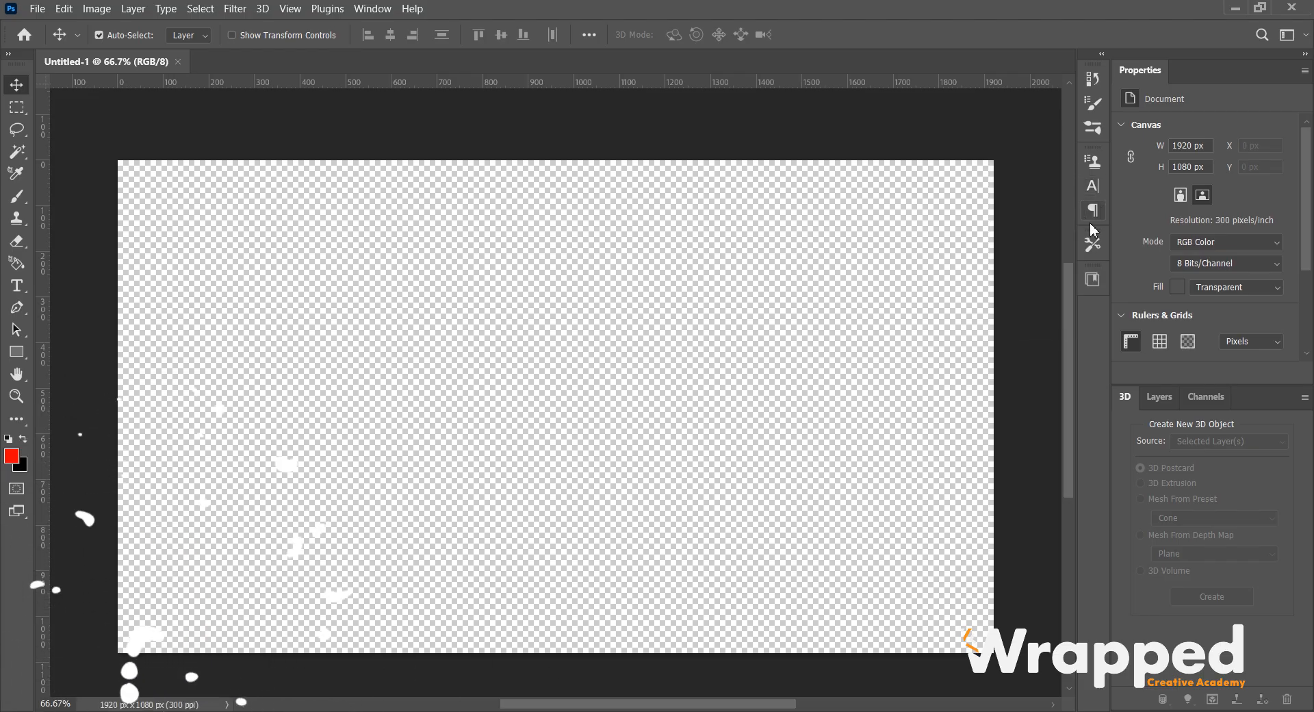
left_click(1092, 281)
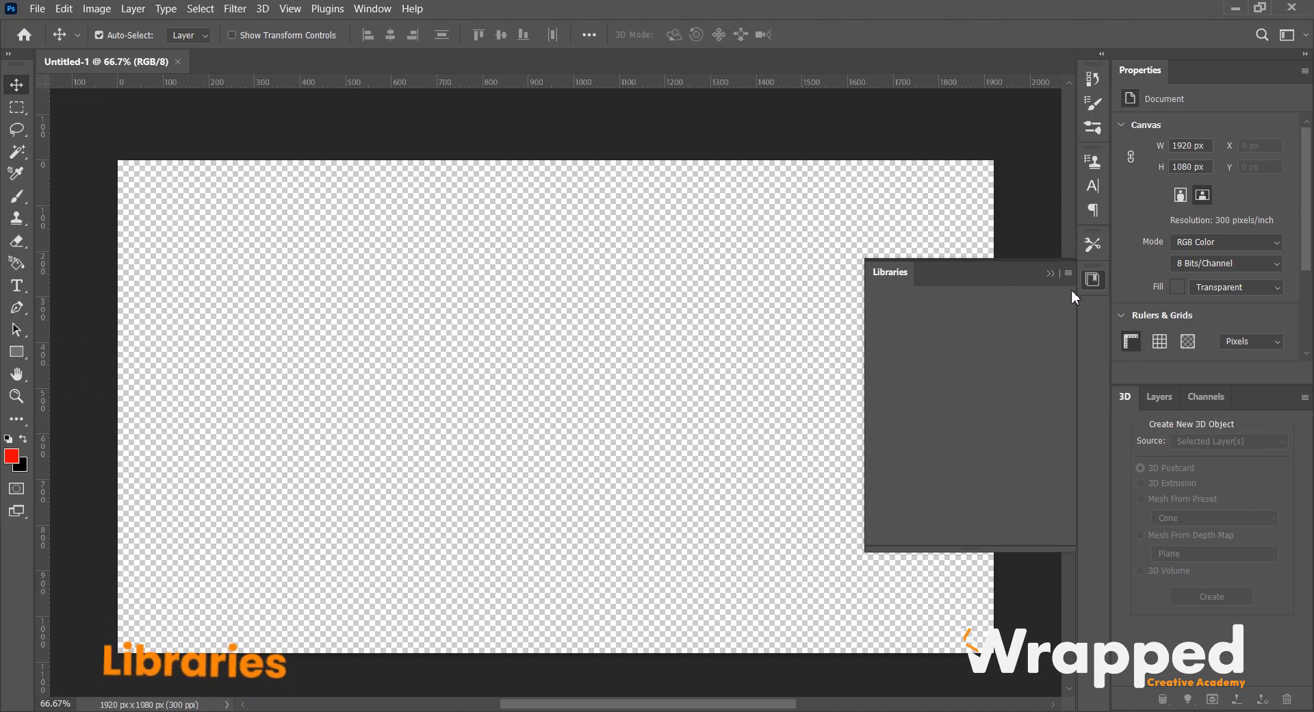
left_click(1093, 277)
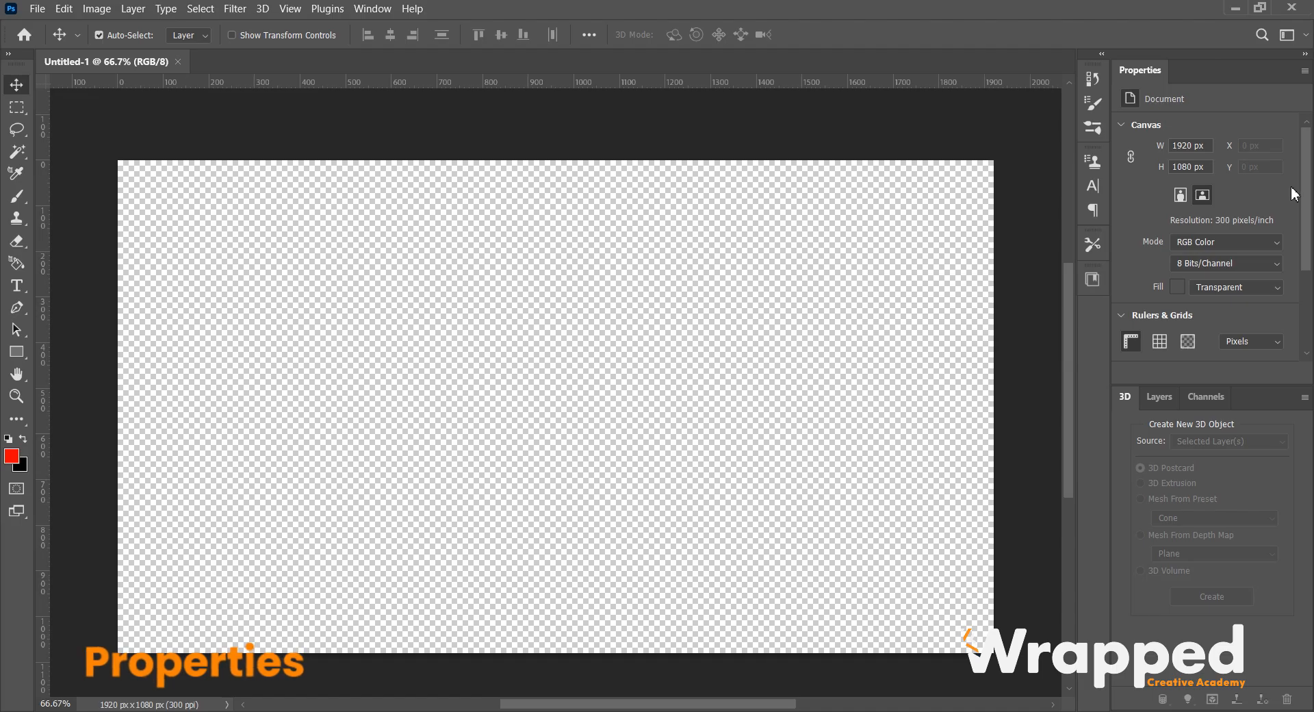
Step: Look through the document properties and collapse the Canvas, Rulers & Grids and Guides sections
left_click_drag(1310, 193, 1308, 298)
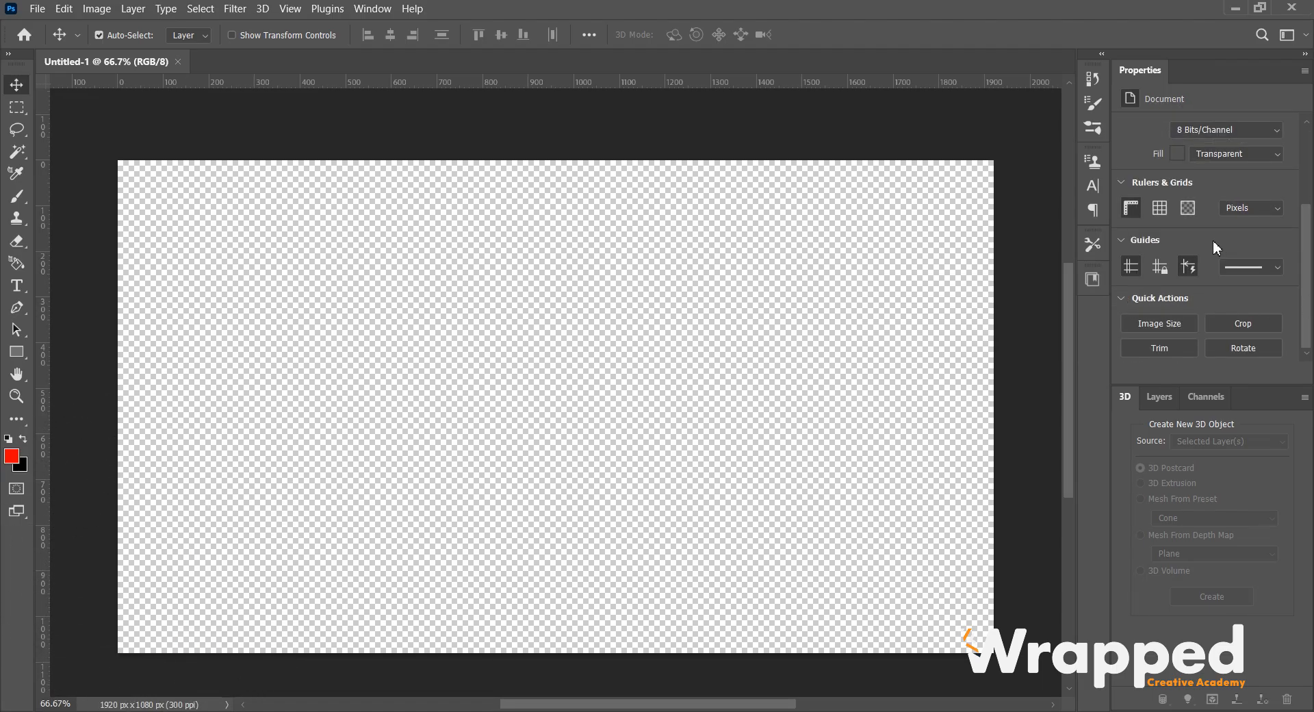
left_click_drag(1310, 254, 1313, 142)
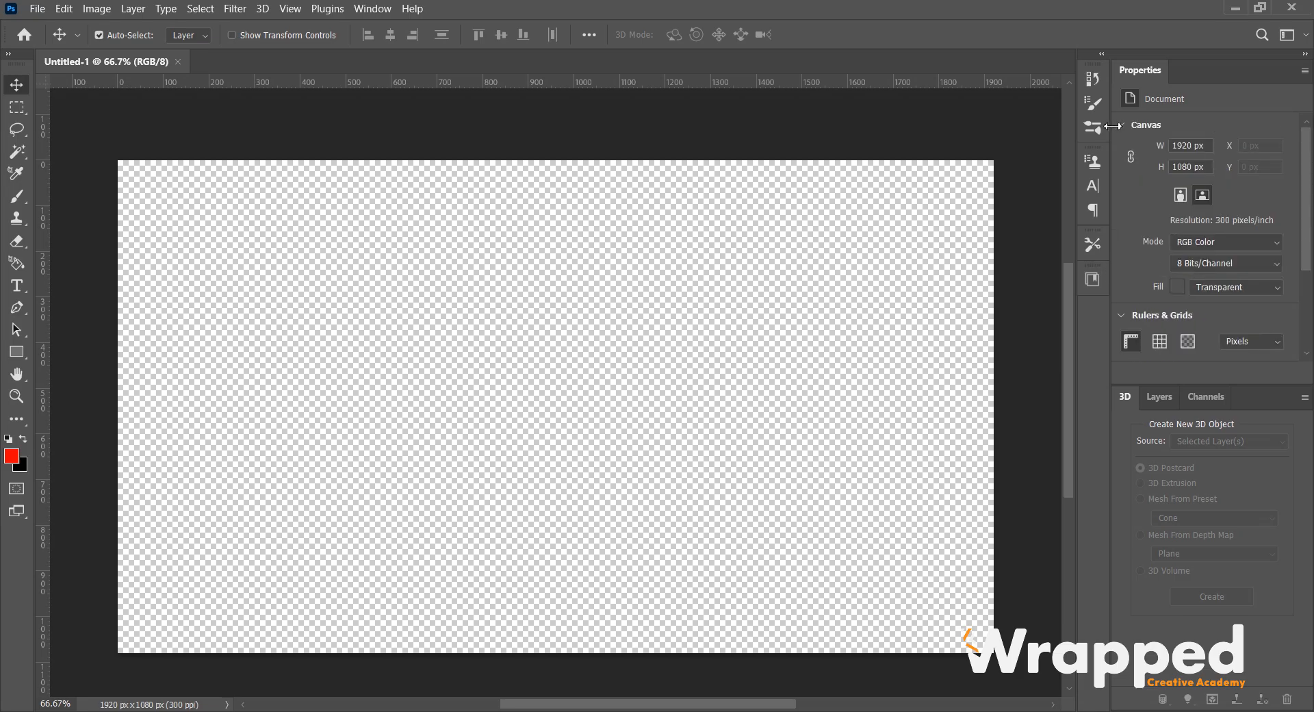
left_click(1123, 126)
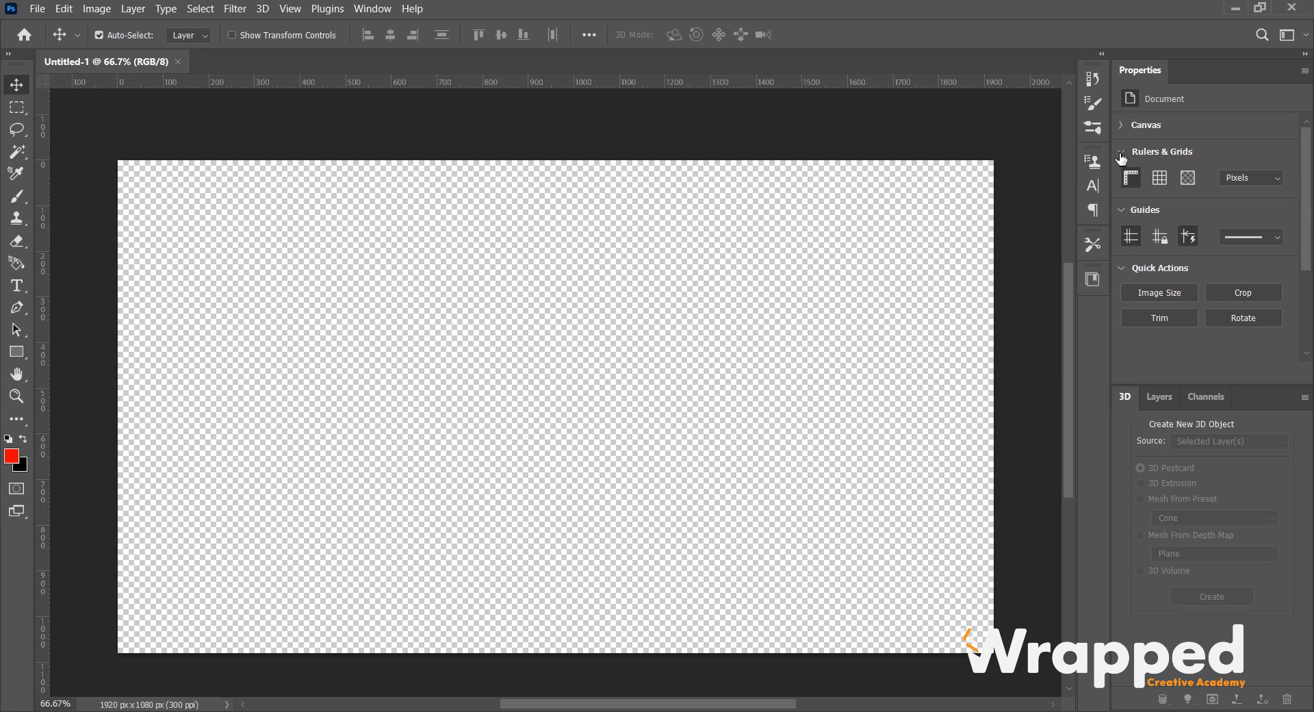
left_click(1121, 154)
left_click(1126, 180)
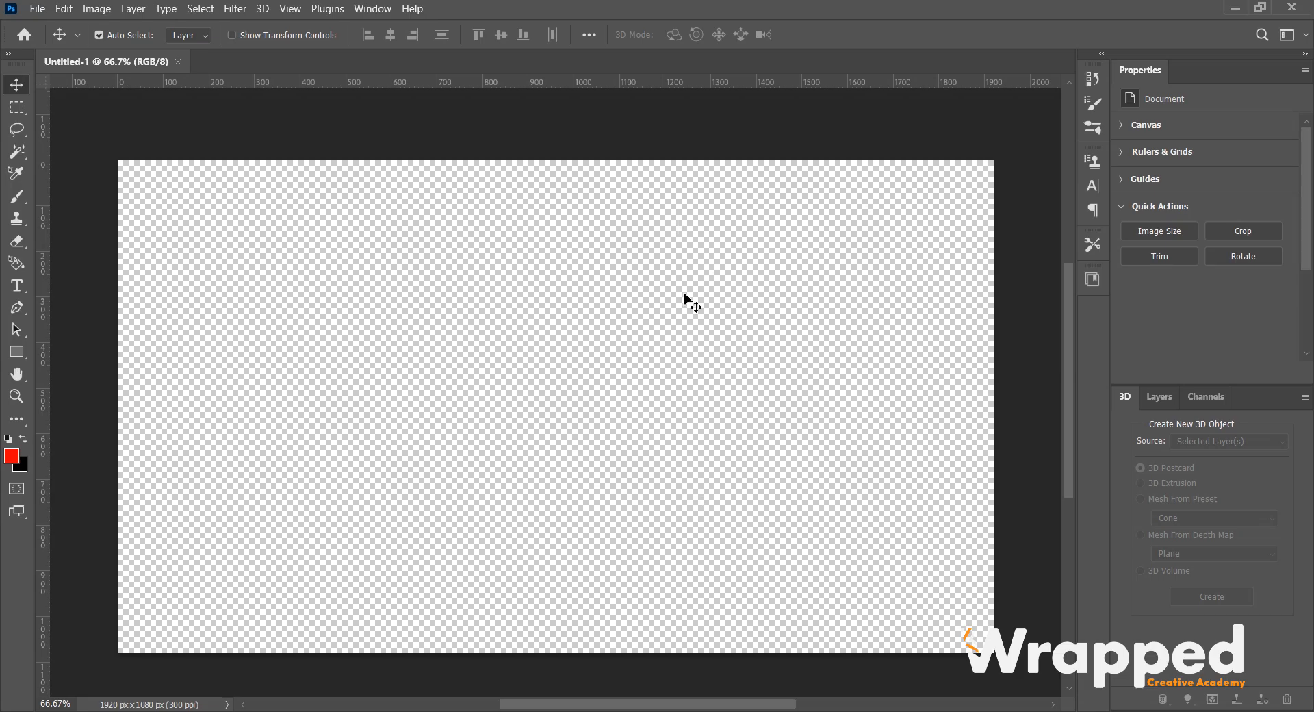
Step: Bring up the layer list, check the document's color channels, and return to the layer list
left_click(1154, 401)
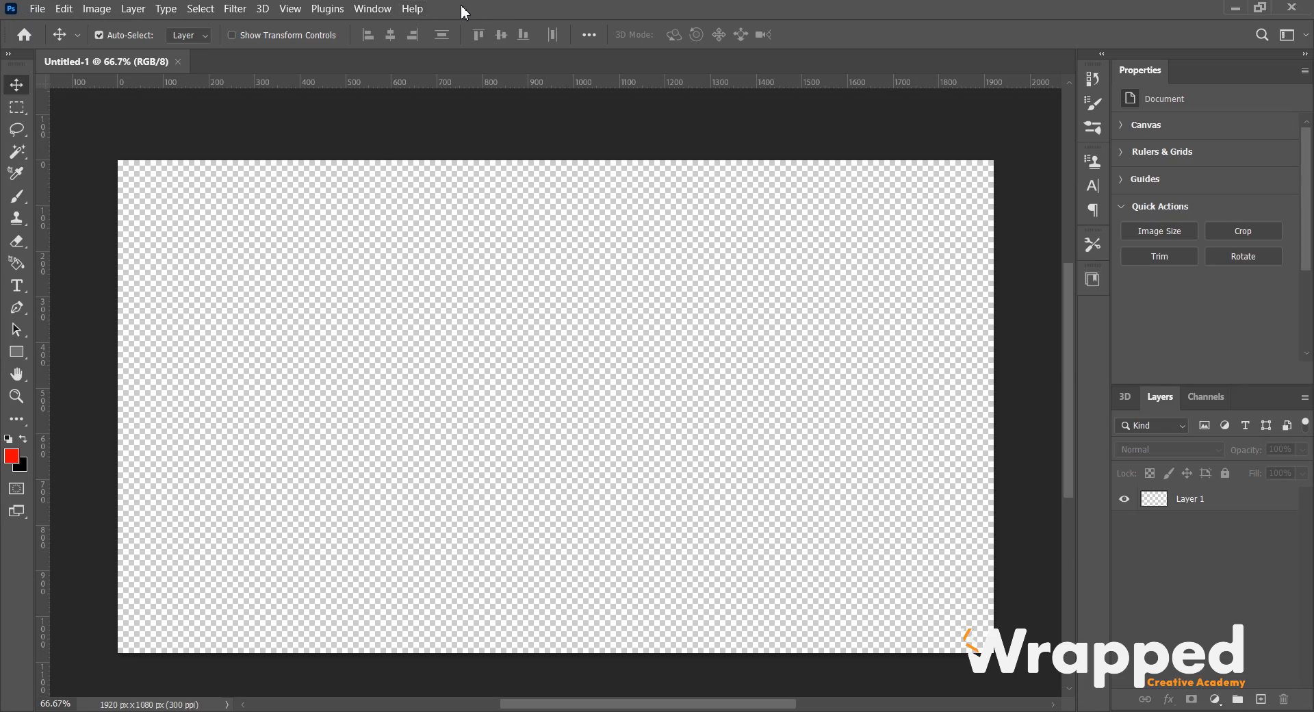
left_click(1213, 399)
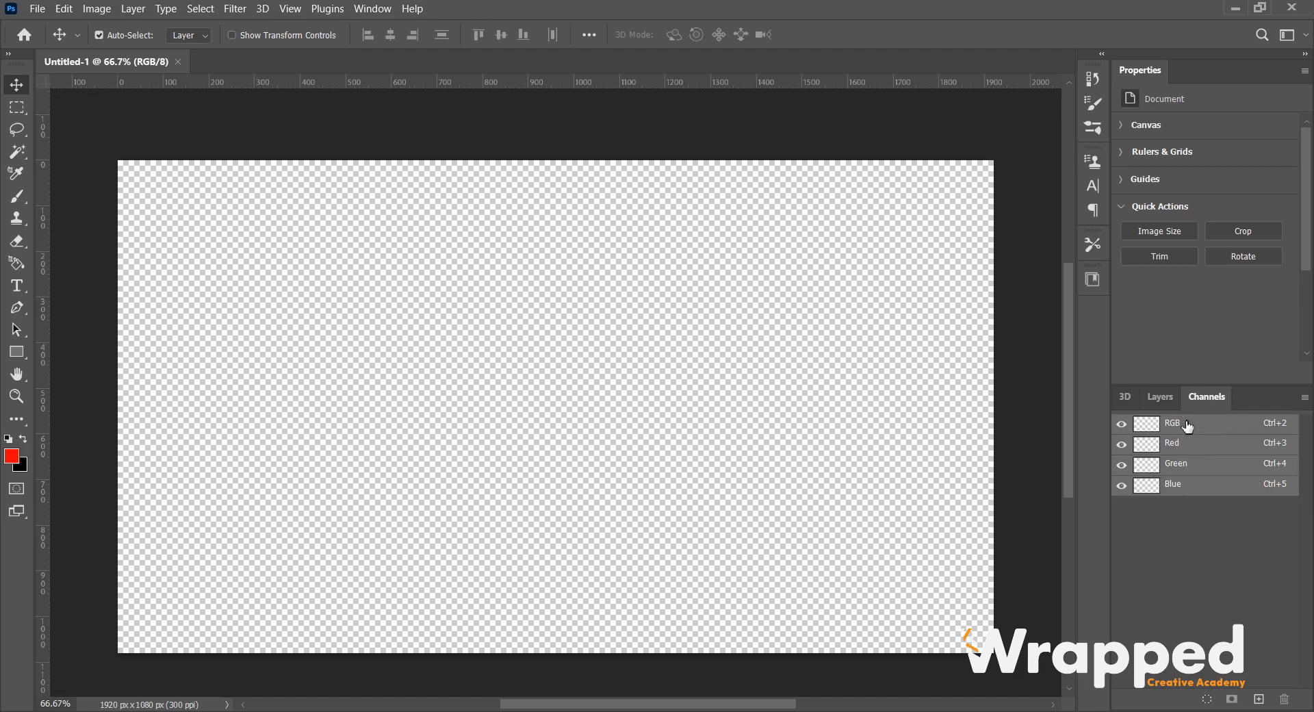
left_click(1158, 398)
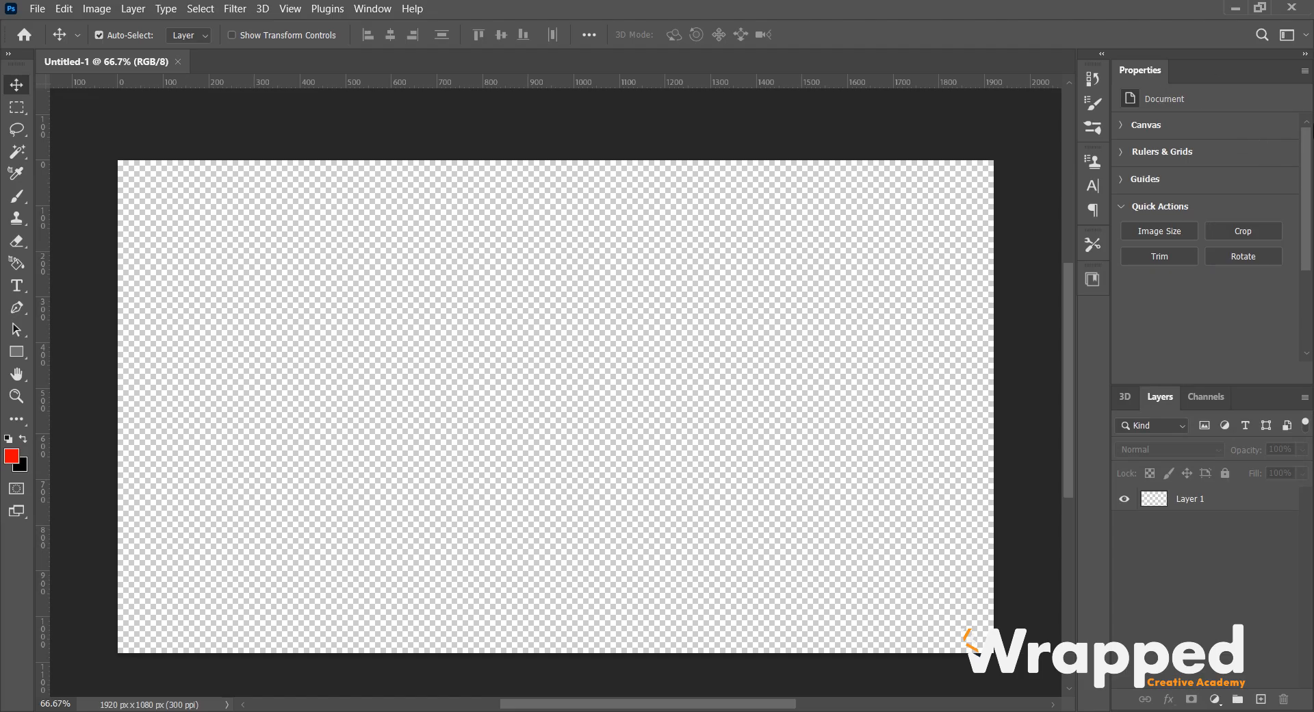
scroll(1312, 171, "down", 3)
scroll(1306, 205, "up", 3)
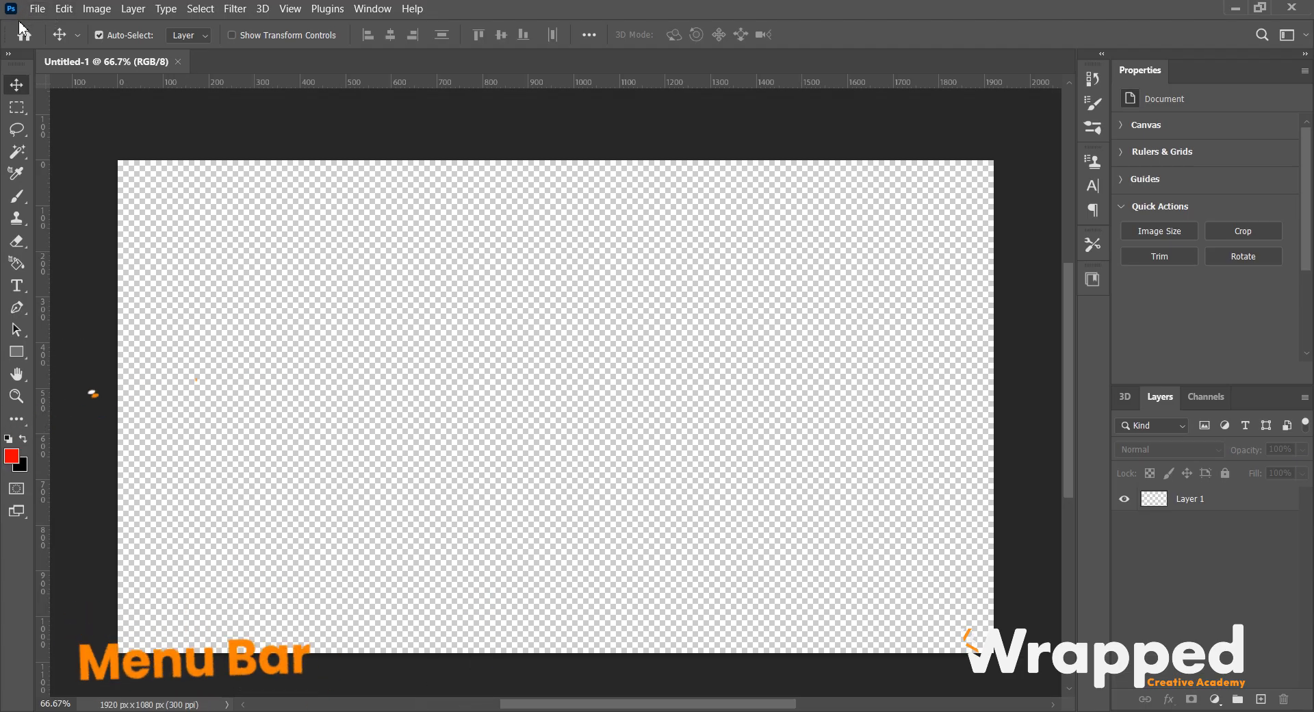
Step: Open the new document setup to view its presets and settings, and close it without creating a document
left_click(38, 9)
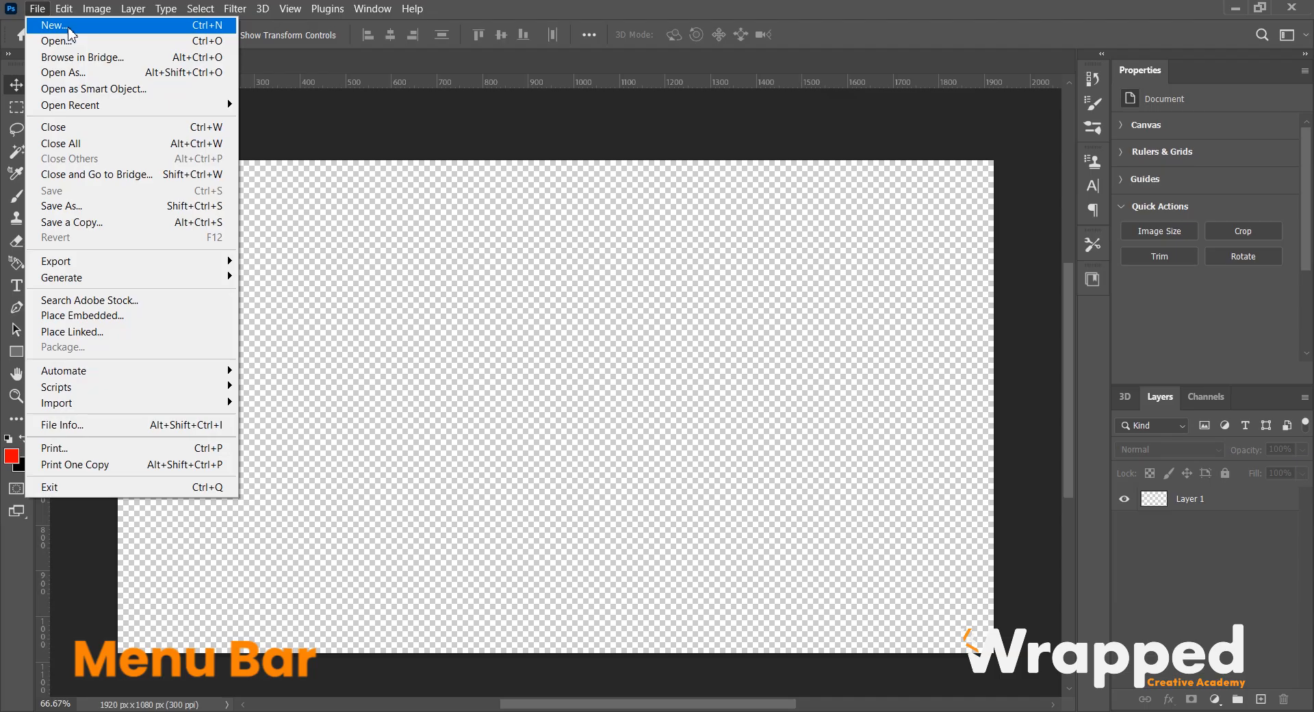
left_click(69, 29)
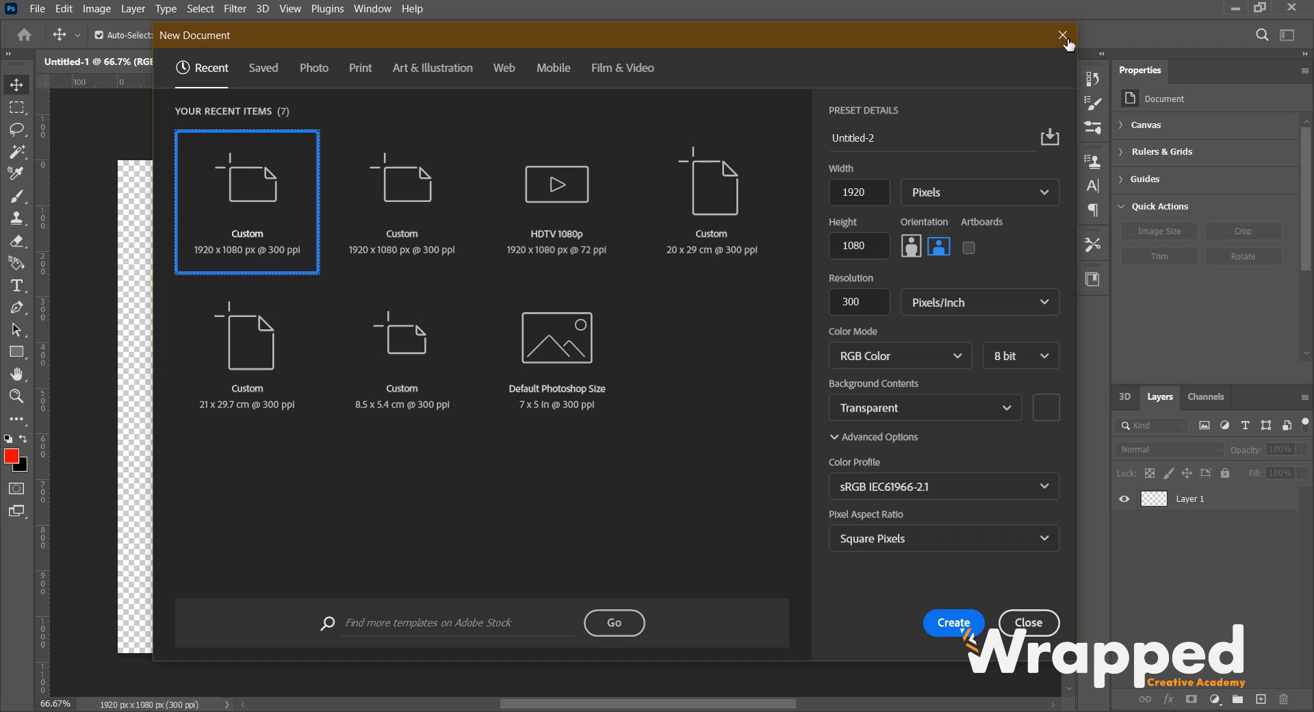
key("Escape")
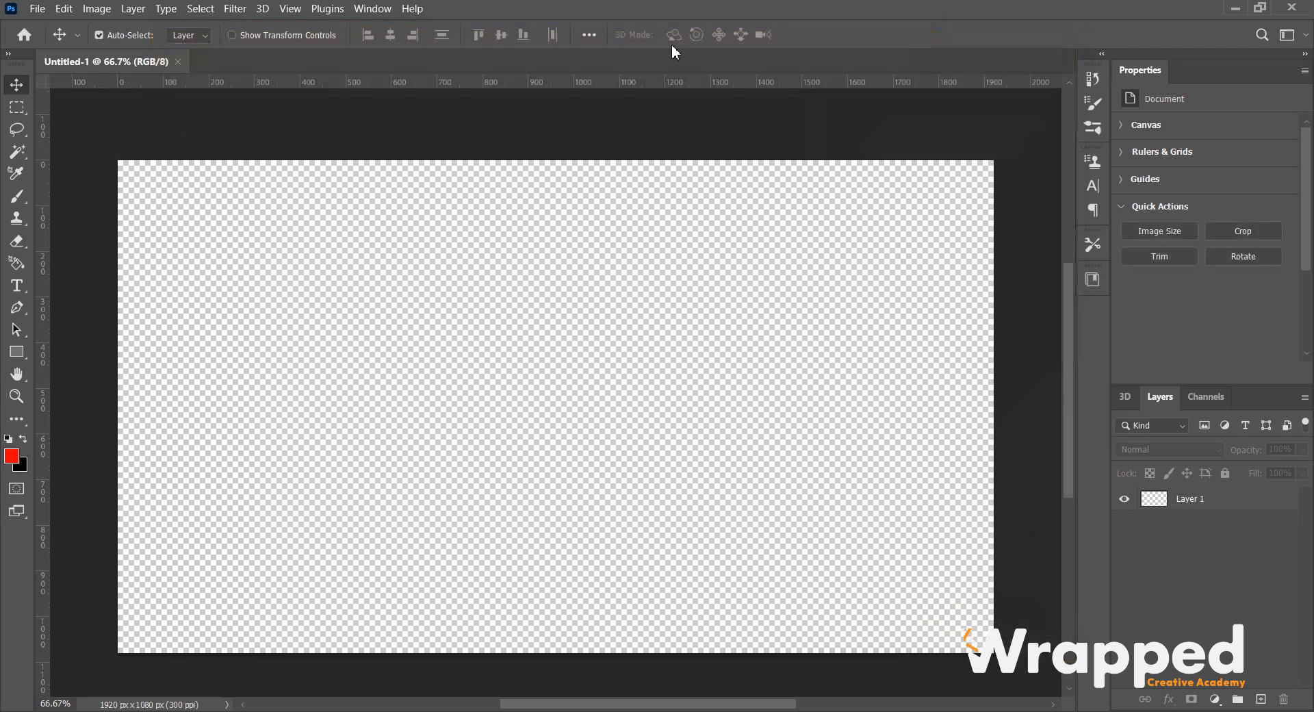
Step: Start saving the document to Downloads as Untitled-2 in PNG format, and cancel the save
left_click(37, 8)
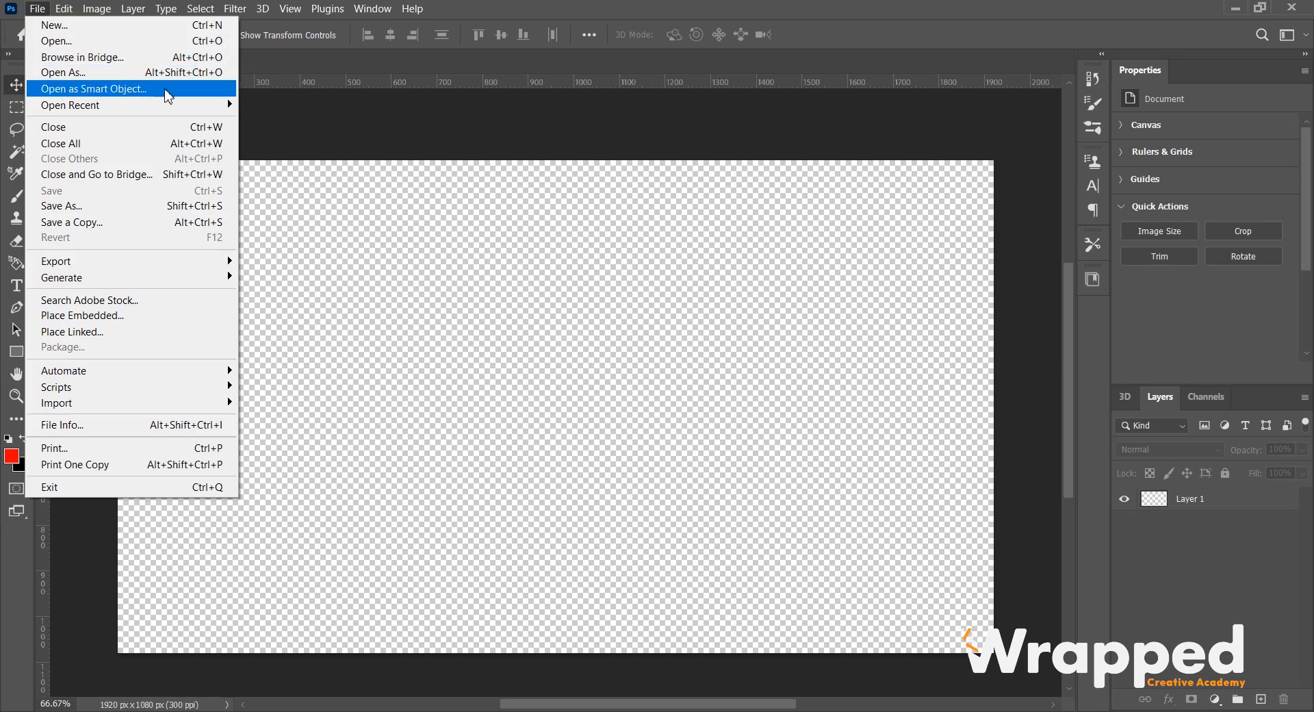
mouse_move(170, 108)
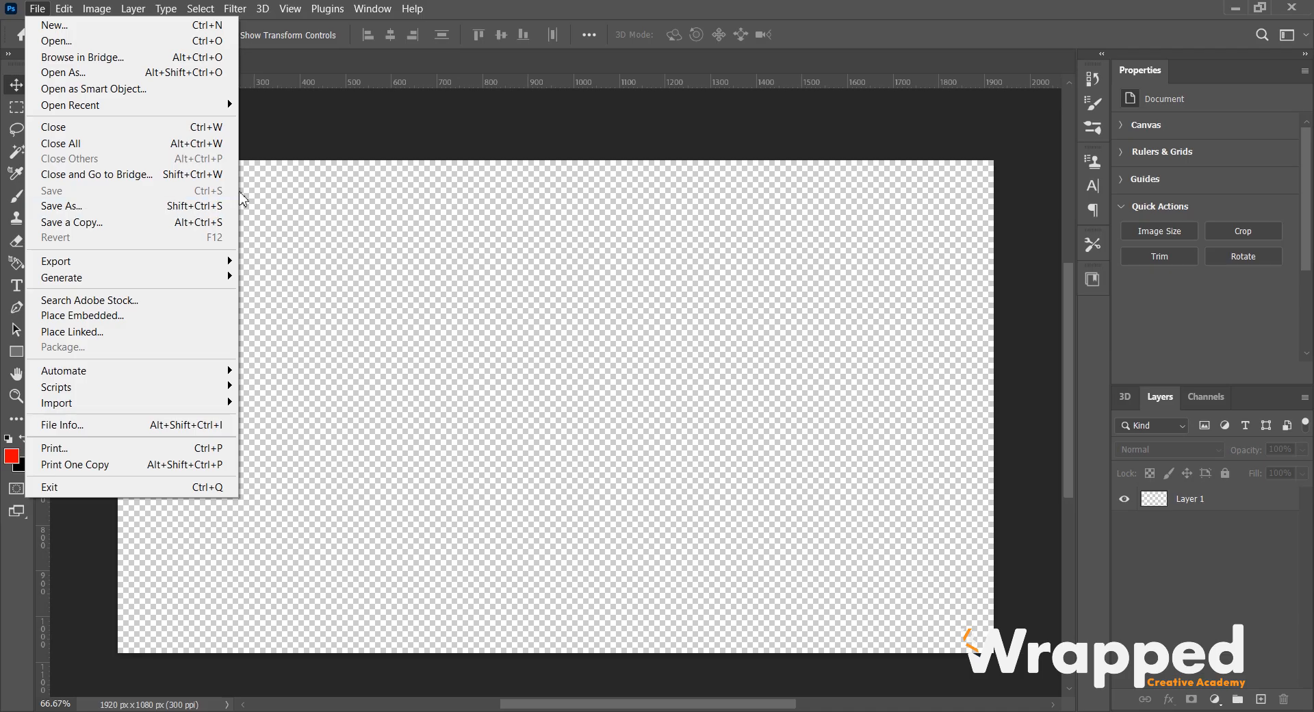
left_click(168, 209)
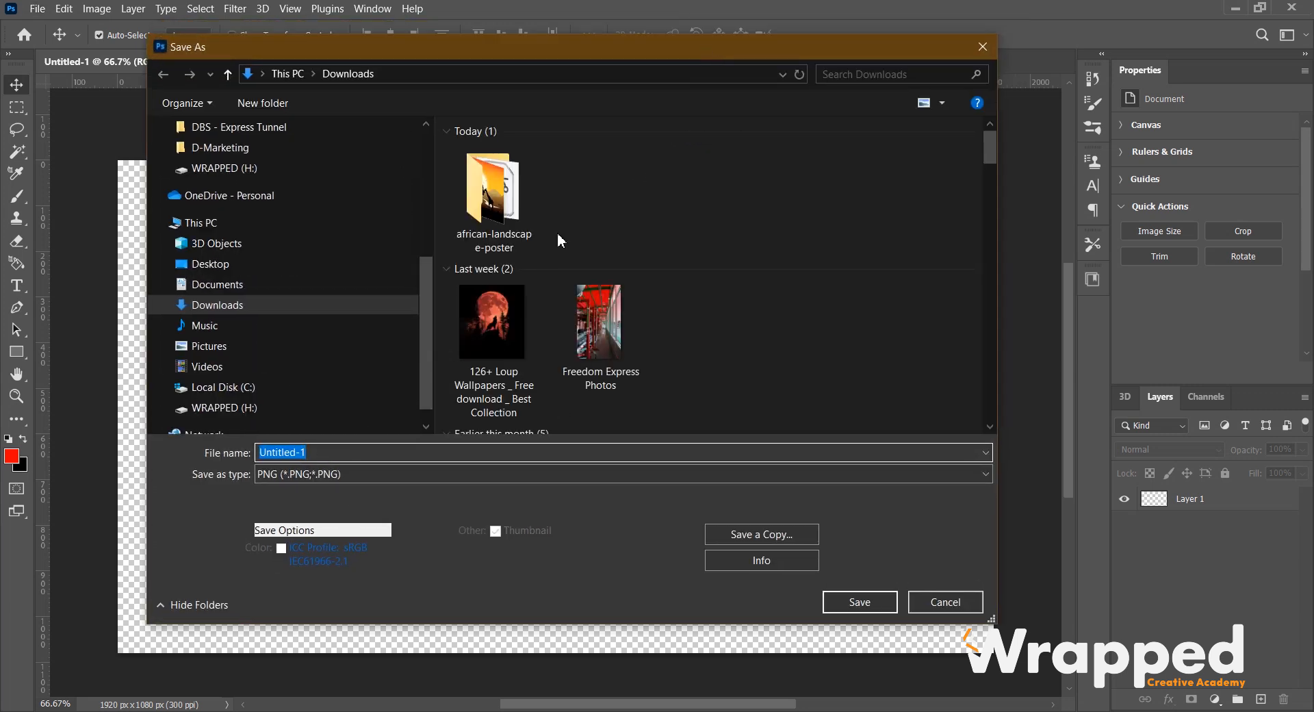
left_click(357, 454)
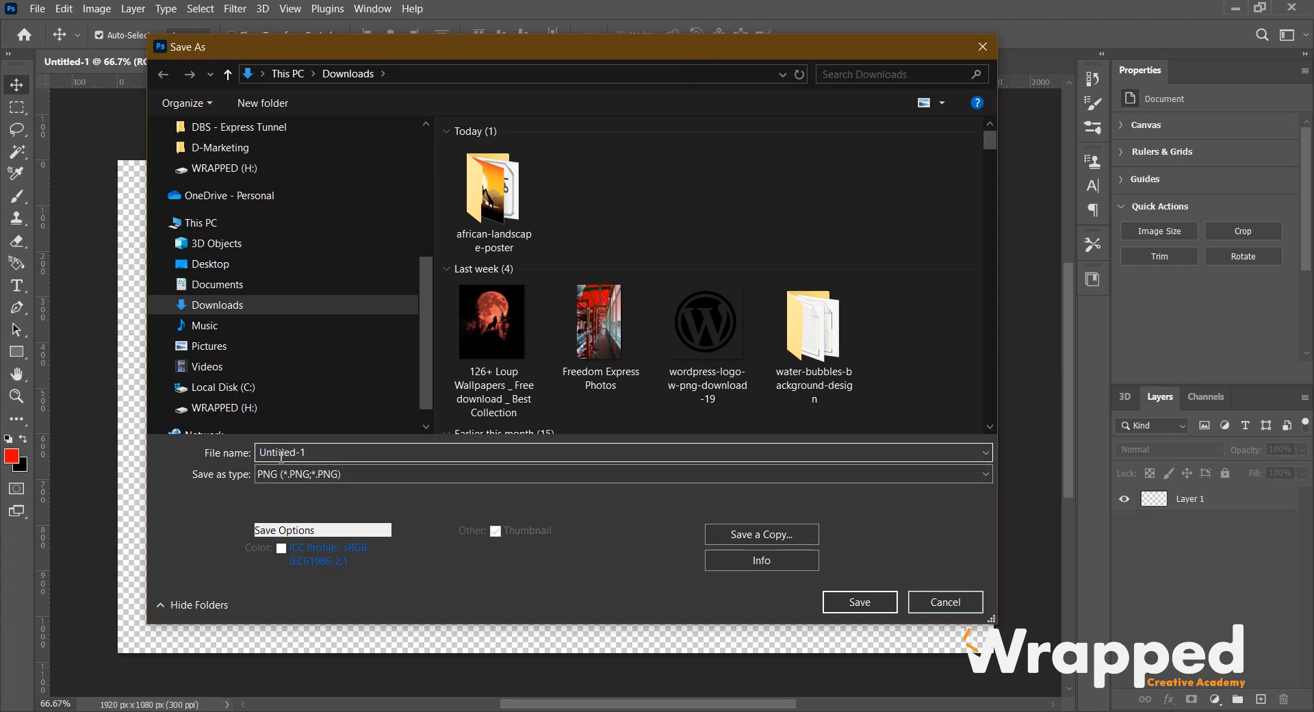
scroll(286, 315, "up", 2)
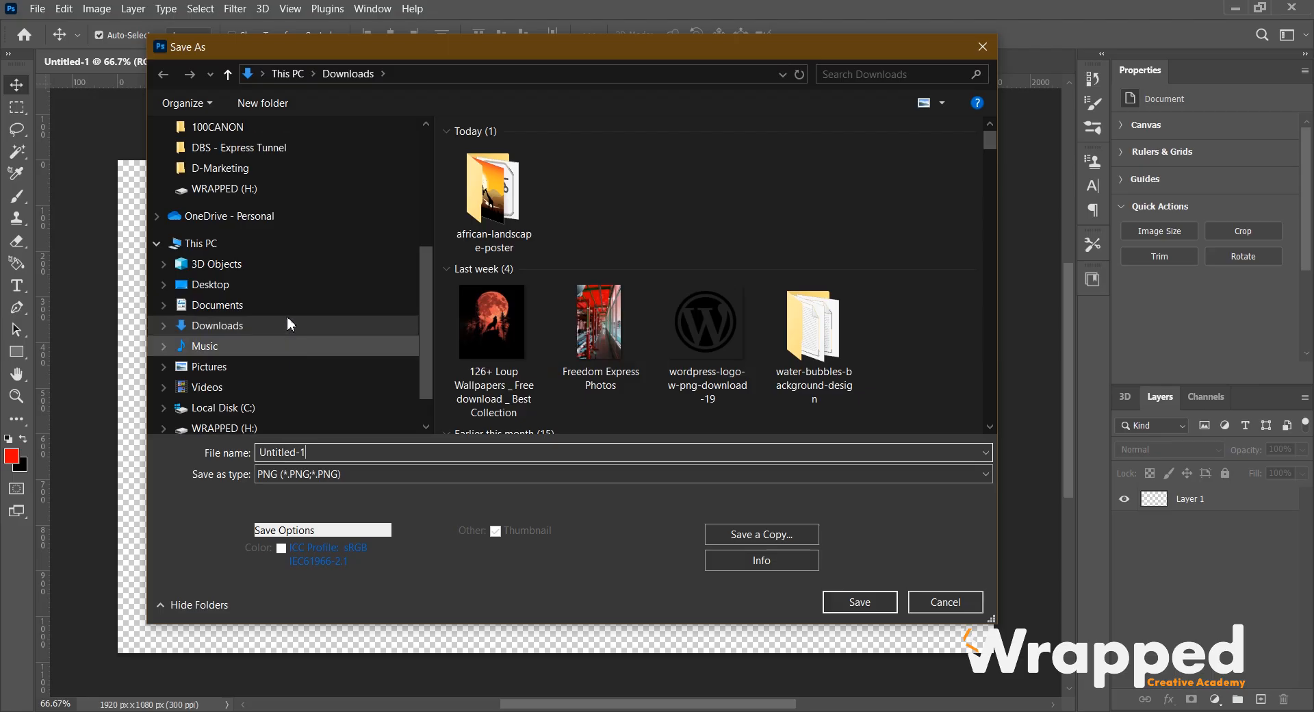
scroll(298, 415, "down", 2)
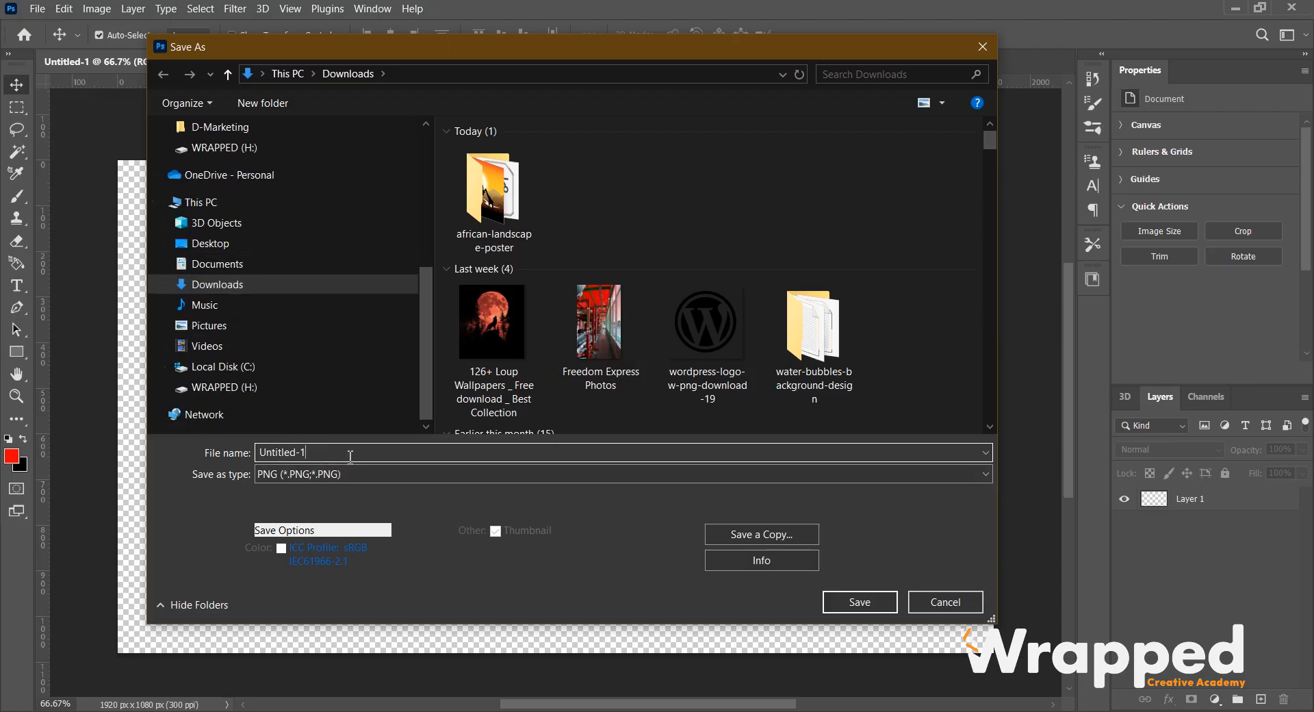
key("BackSpace")
type("2")
left_click(360, 480)
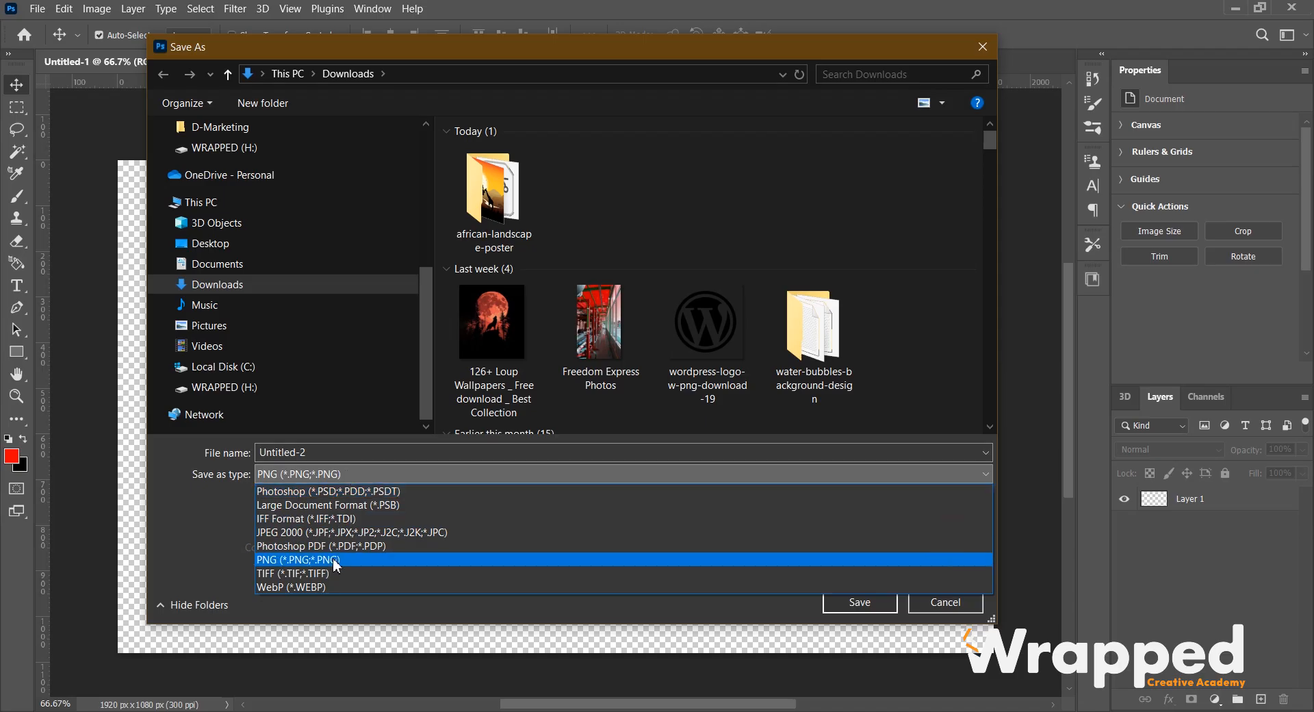
left_click(347, 475)
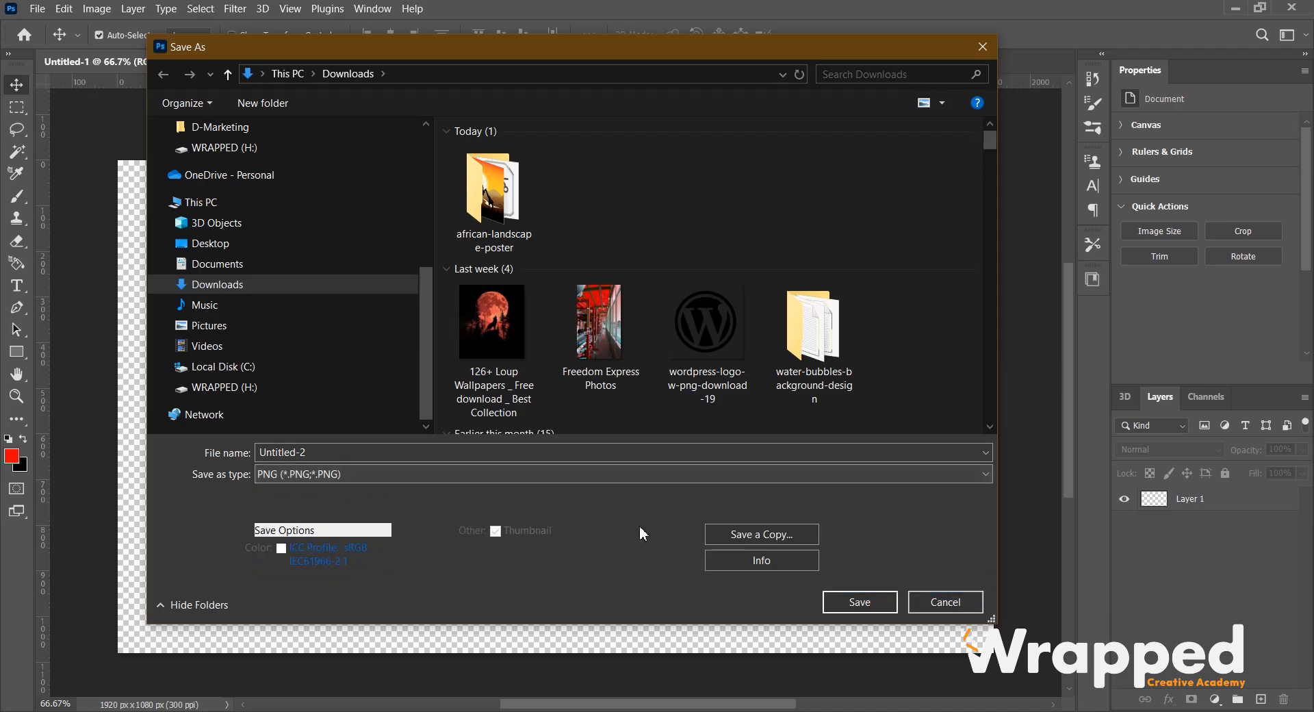
left_click(950, 603)
left_click(37, 9)
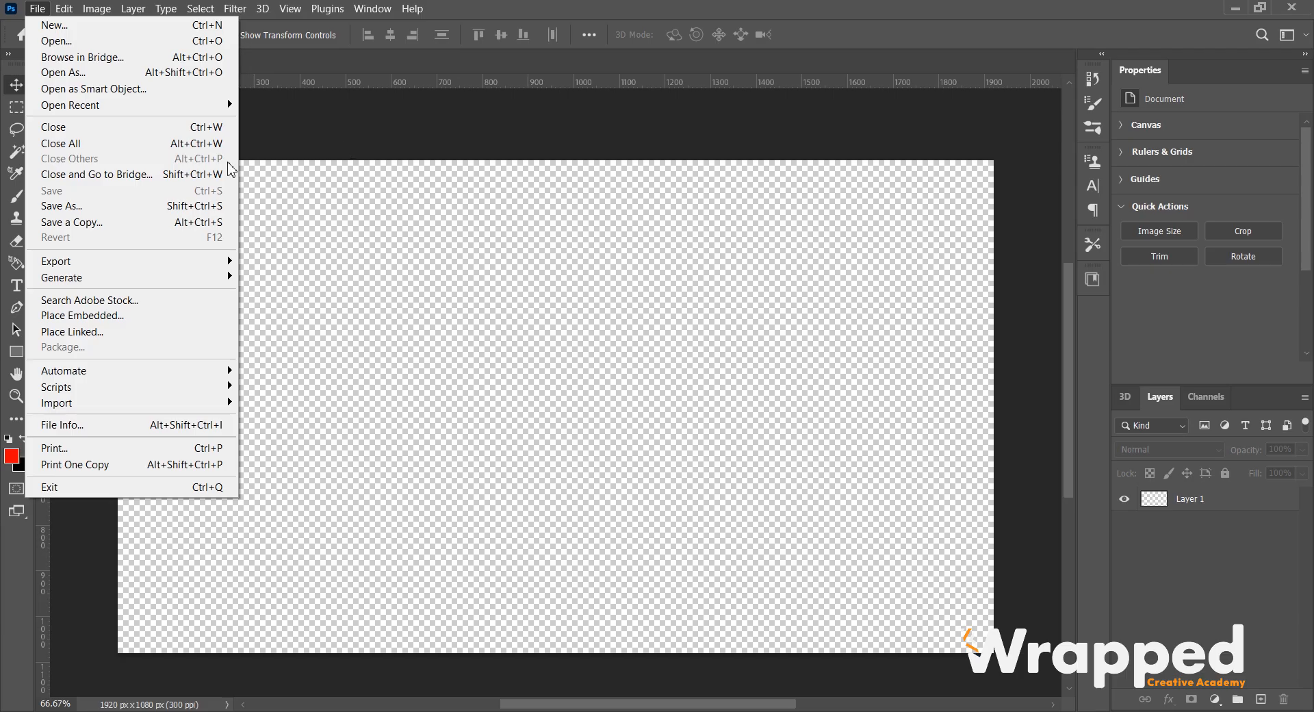
mouse_move(195, 265)
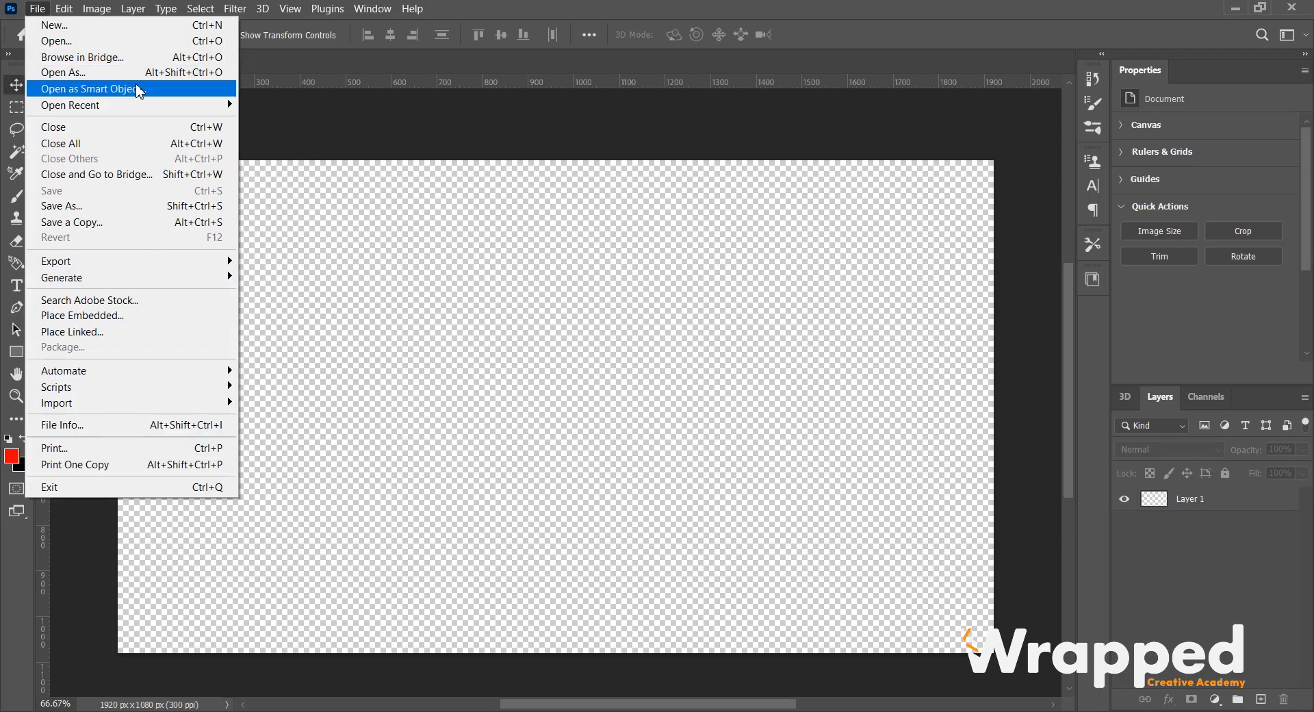
mouse_move(432, 12)
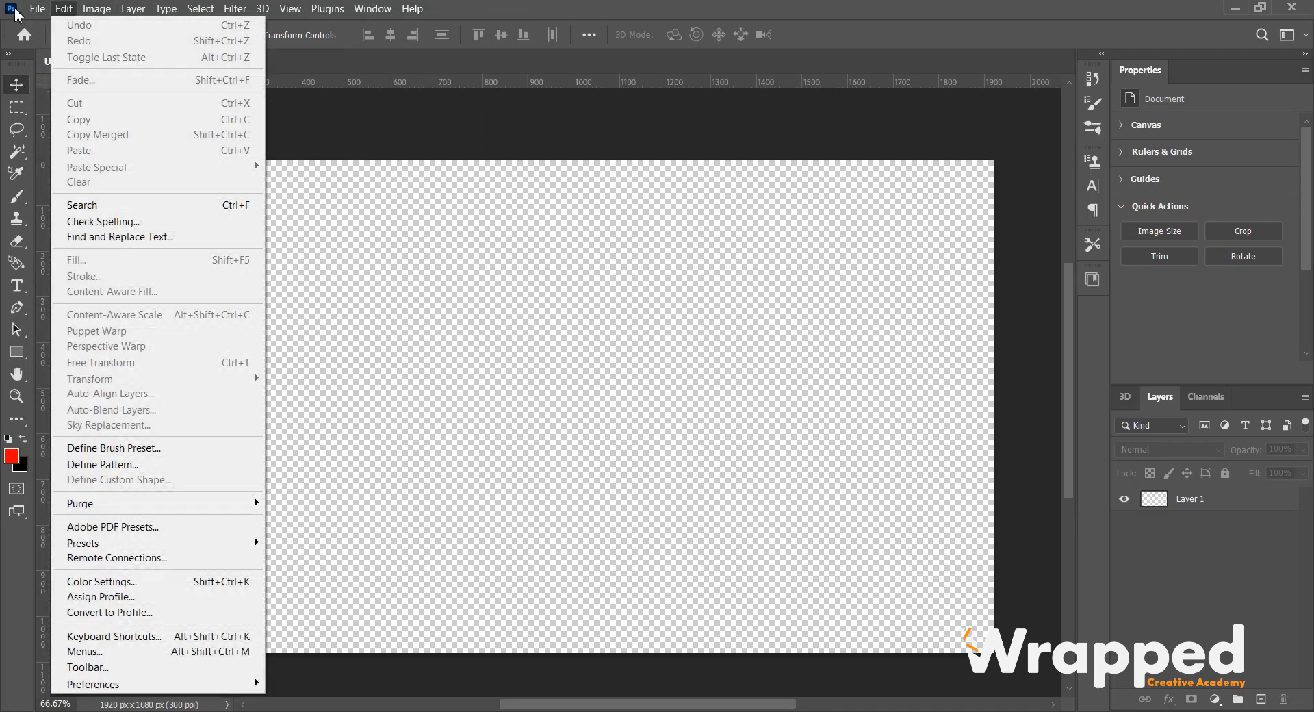
mouse_move(31, 12)
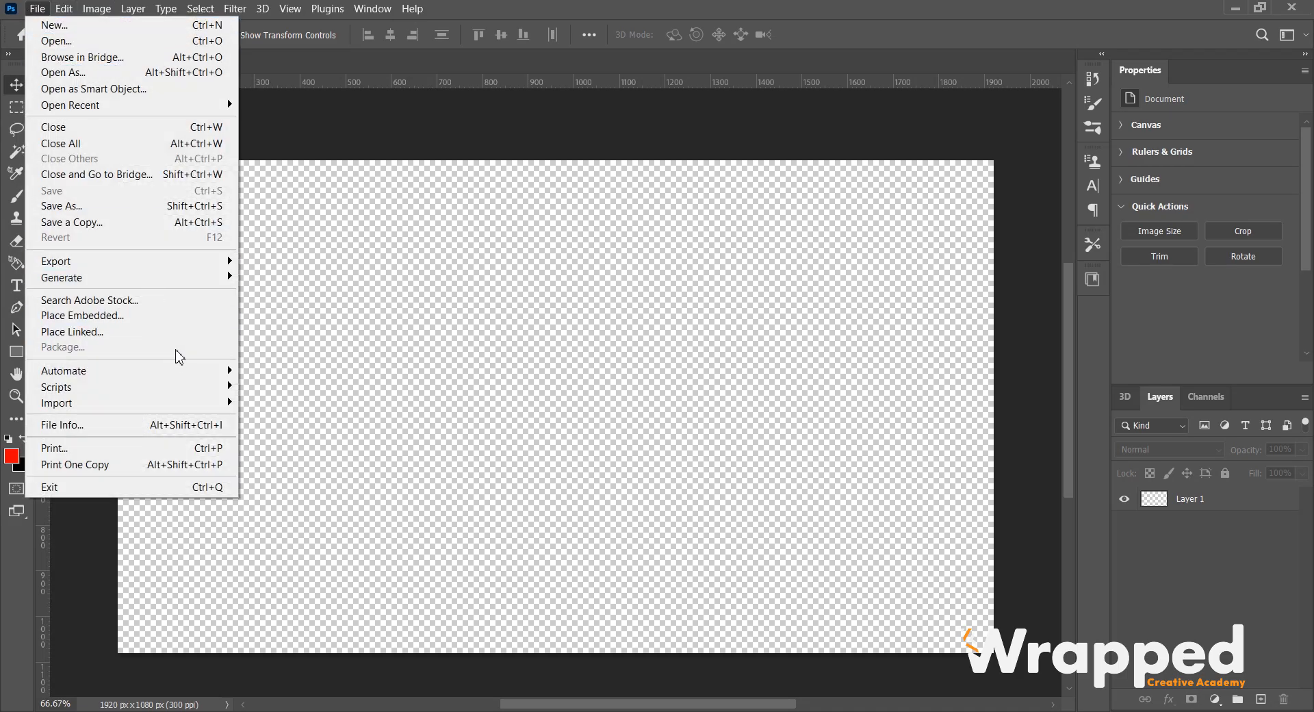
mouse_move(175, 269)
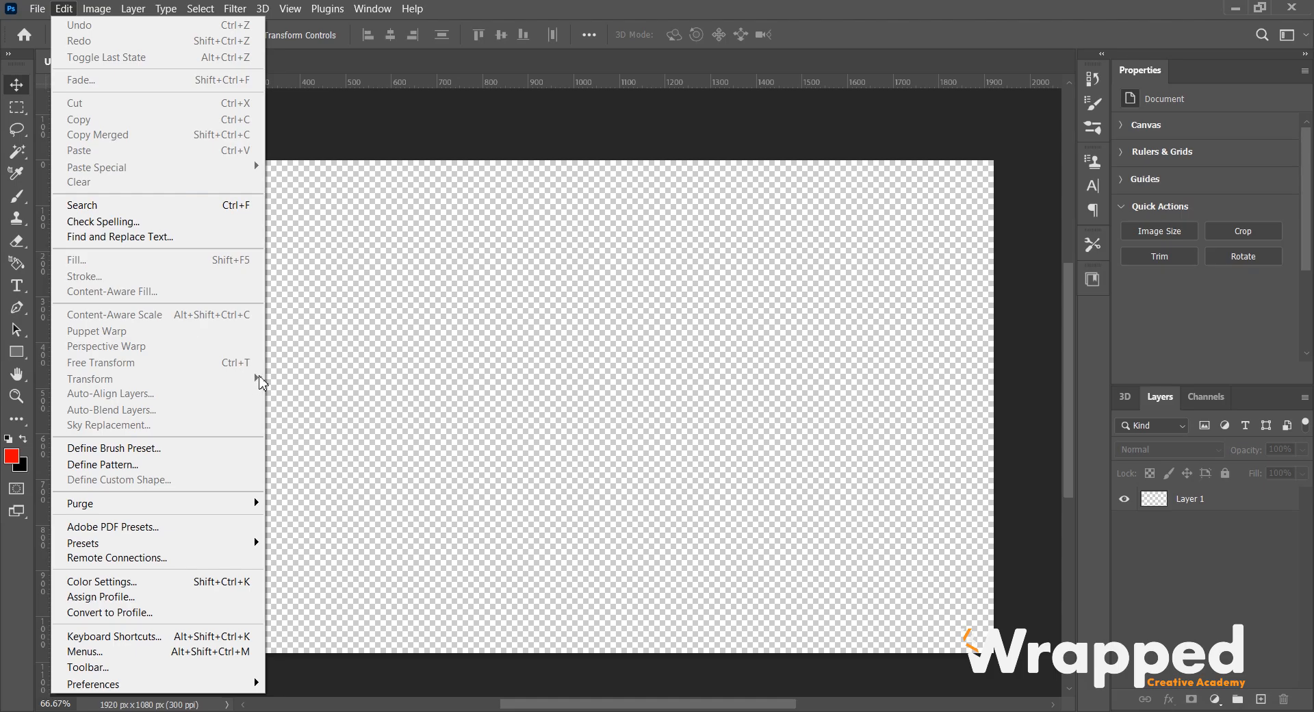
Step: Draw a rectangle shape about 919 by 518 px in the upper middle area of the empty canvas
left_click(18, 87)
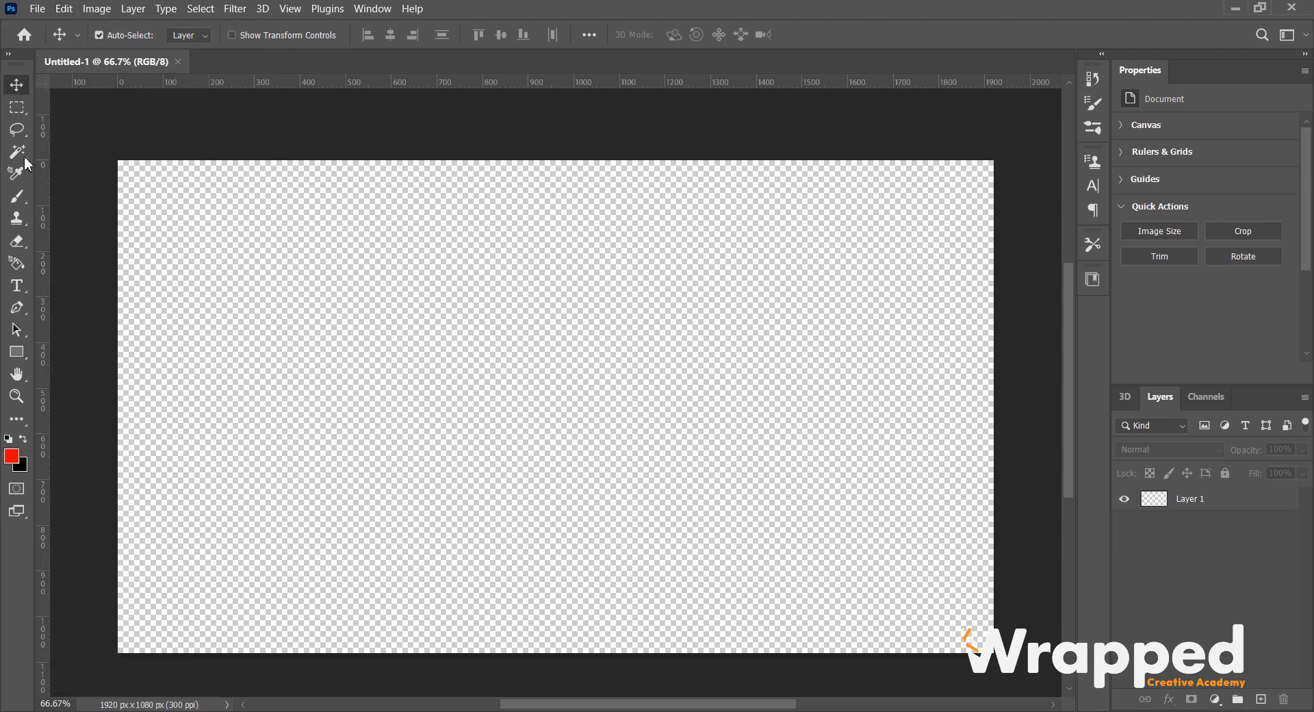
left_click(17, 353)
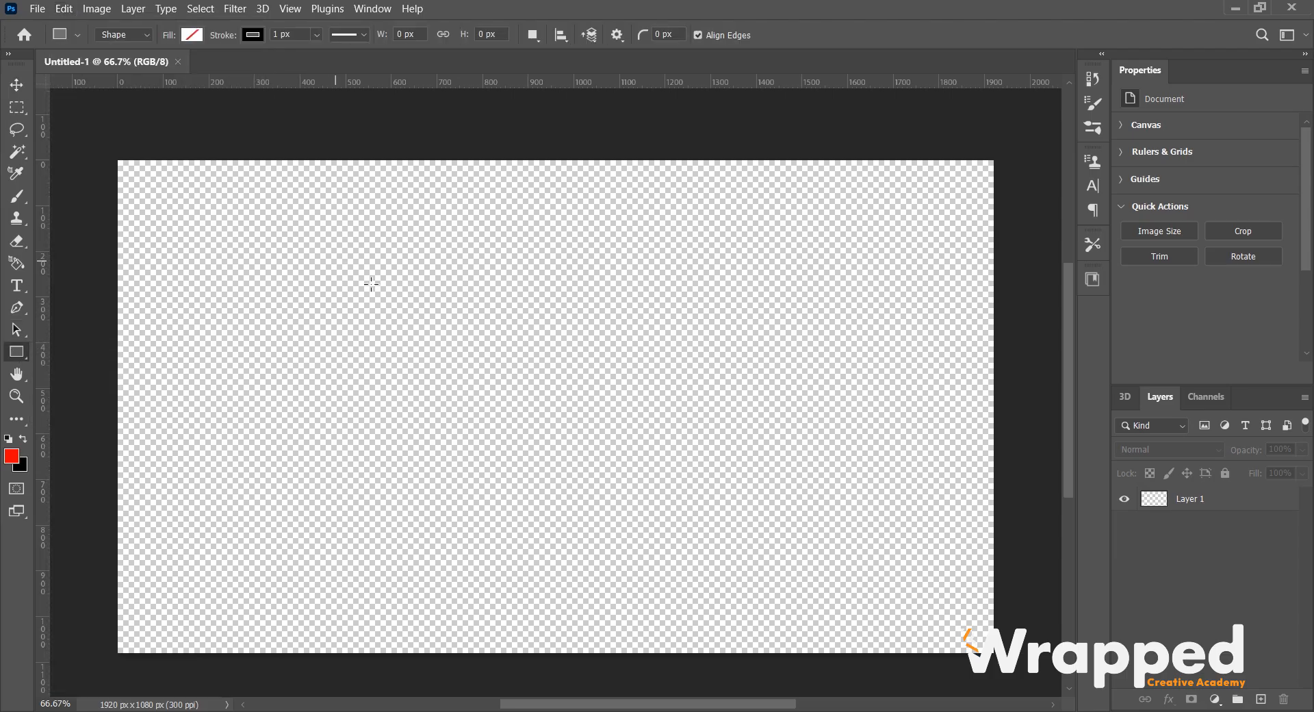
left_click_drag(277, 252, 697, 489)
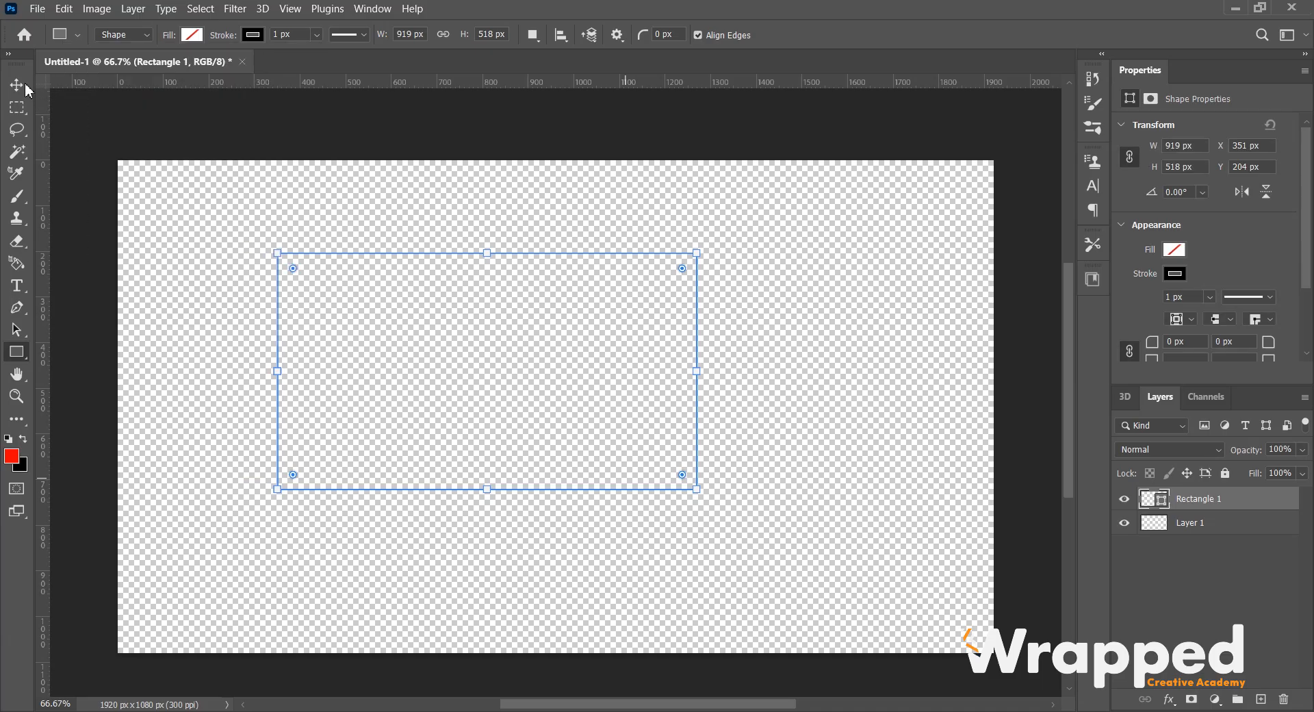
left_click(17, 87)
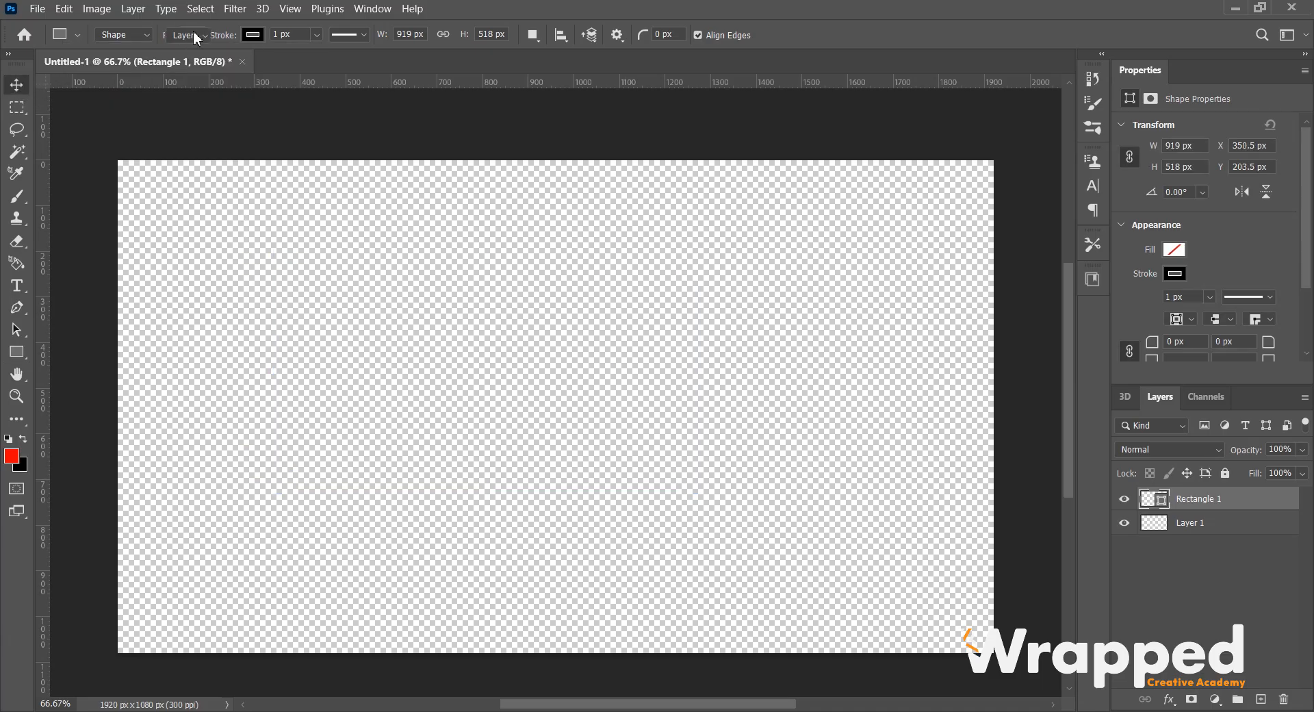
Step: Fill the rectangle with light blue from the recently used colors
left_click(15, 353)
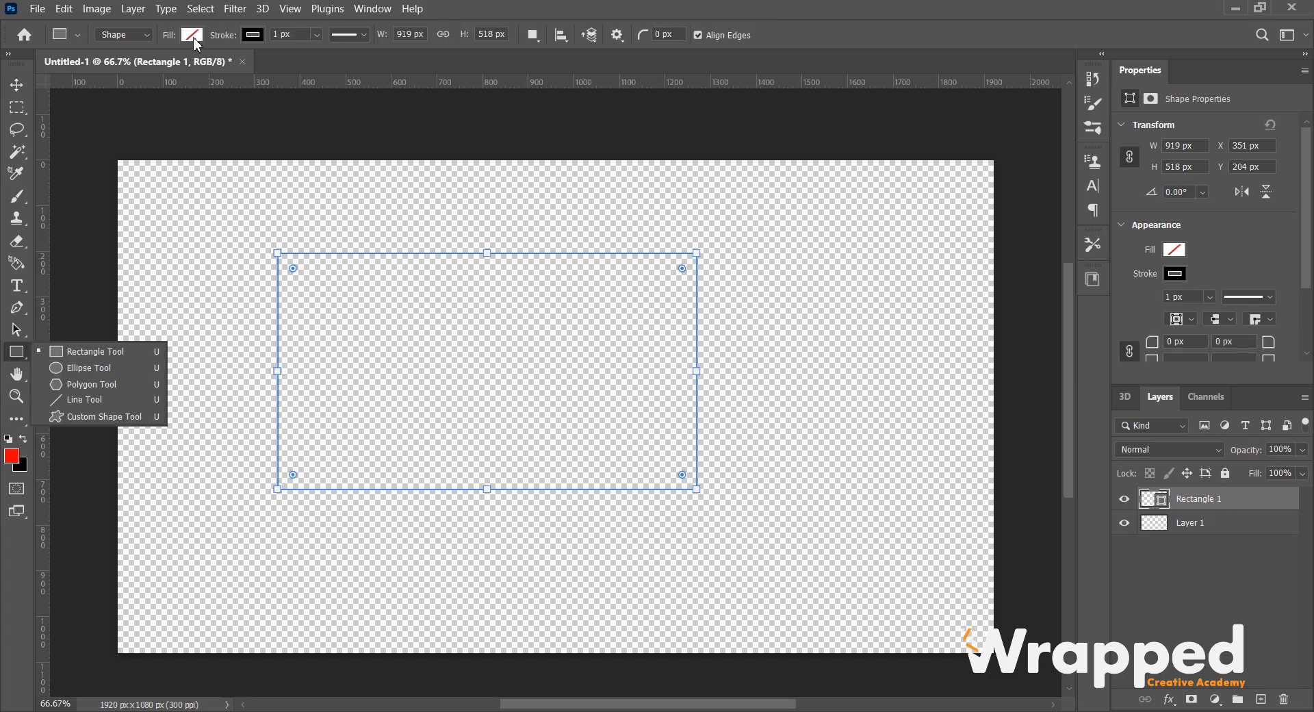
left_click(193, 37)
left_click(193, 37)
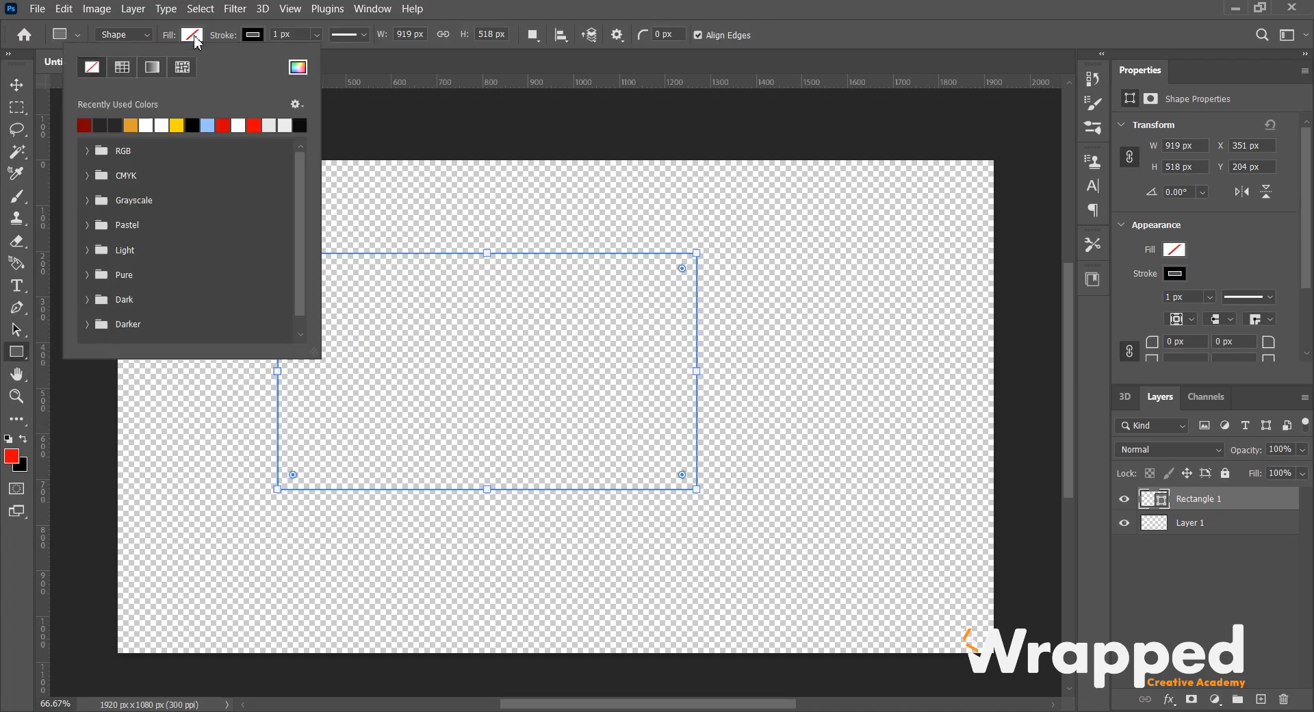
left_click(209, 125)
left_click(19, 81)
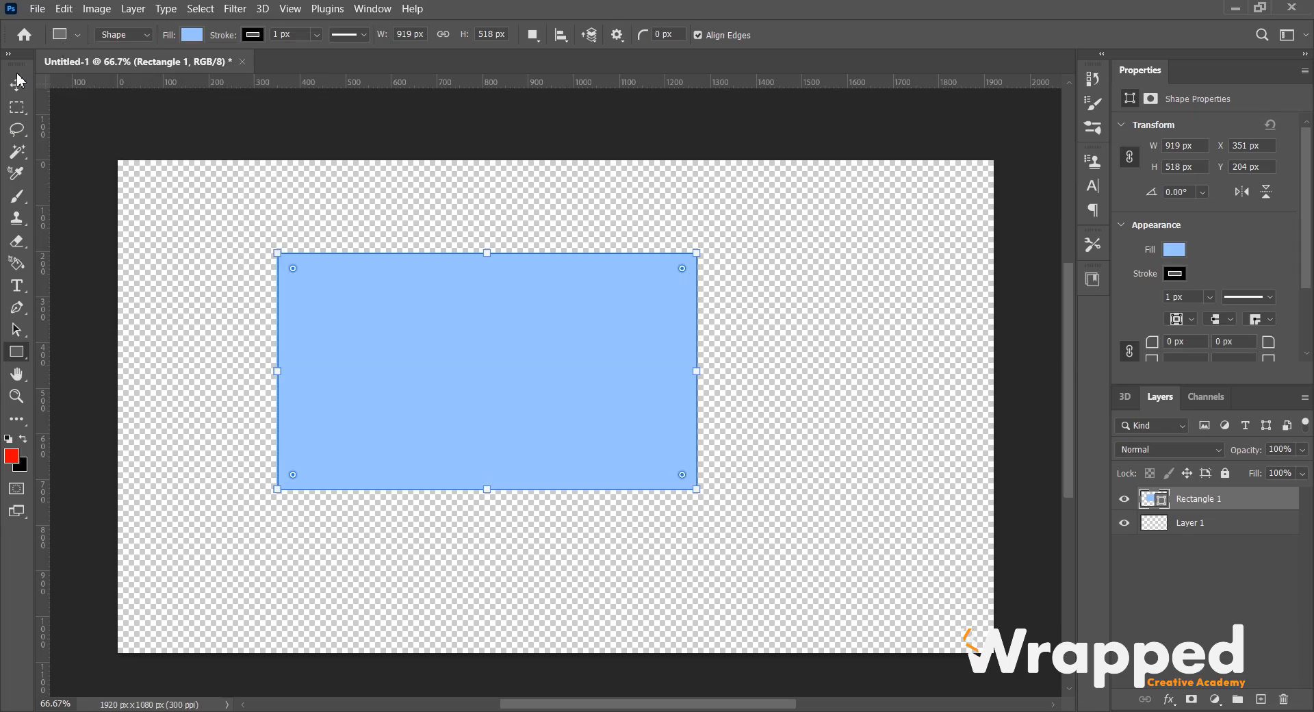
Step: Scale the blue rectangle up proportionally to about 101% using Free Transform
left_click(62, 11)
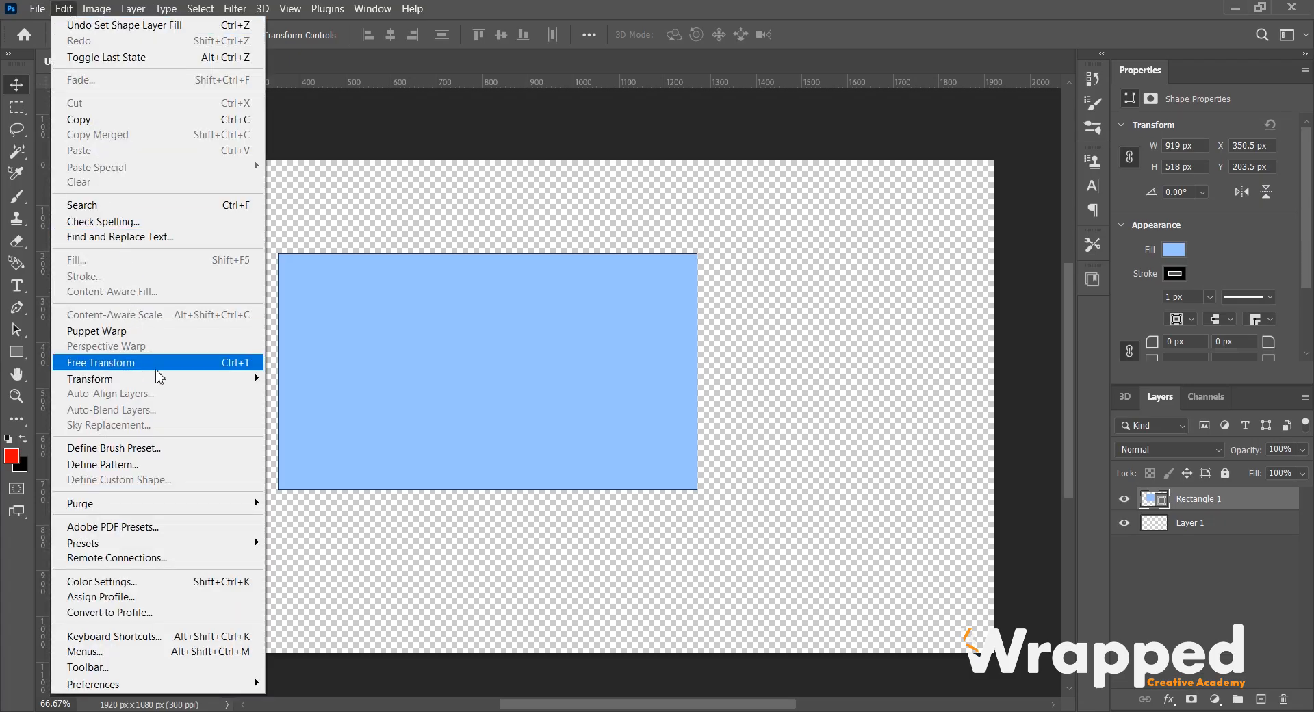
mouse_move(176, 380)
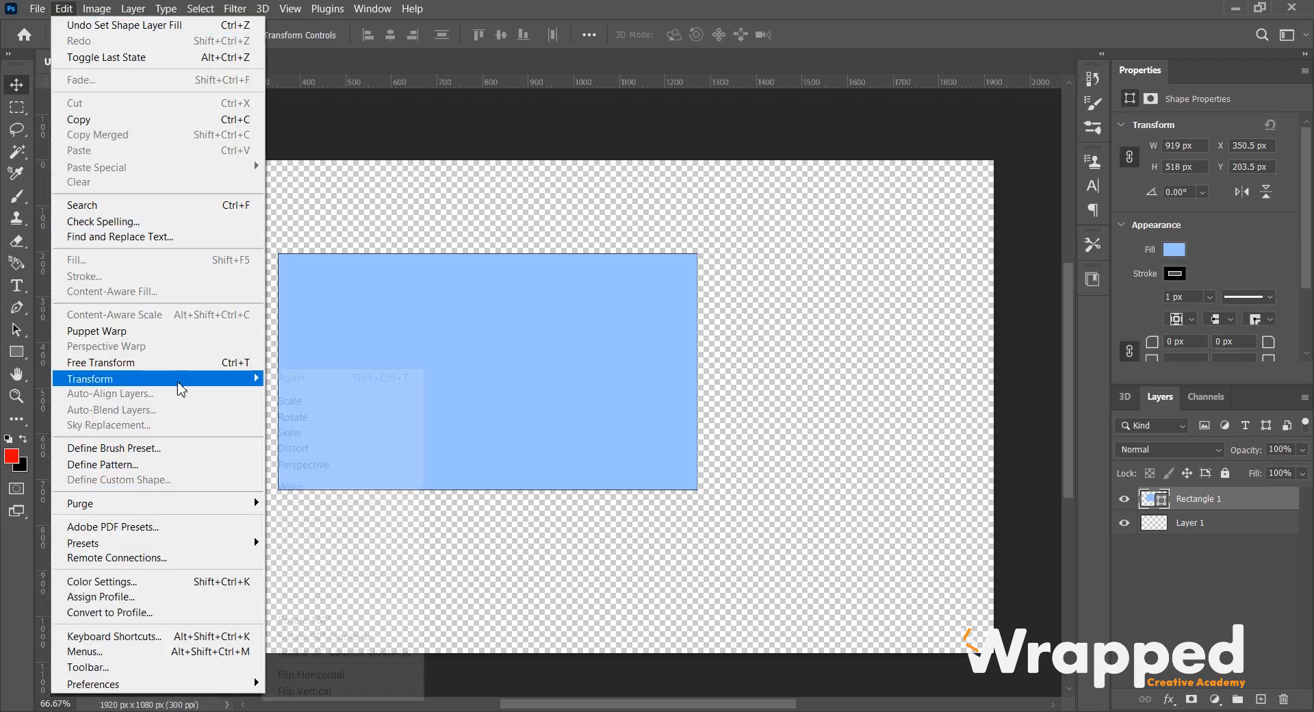
left_click(241, 364)
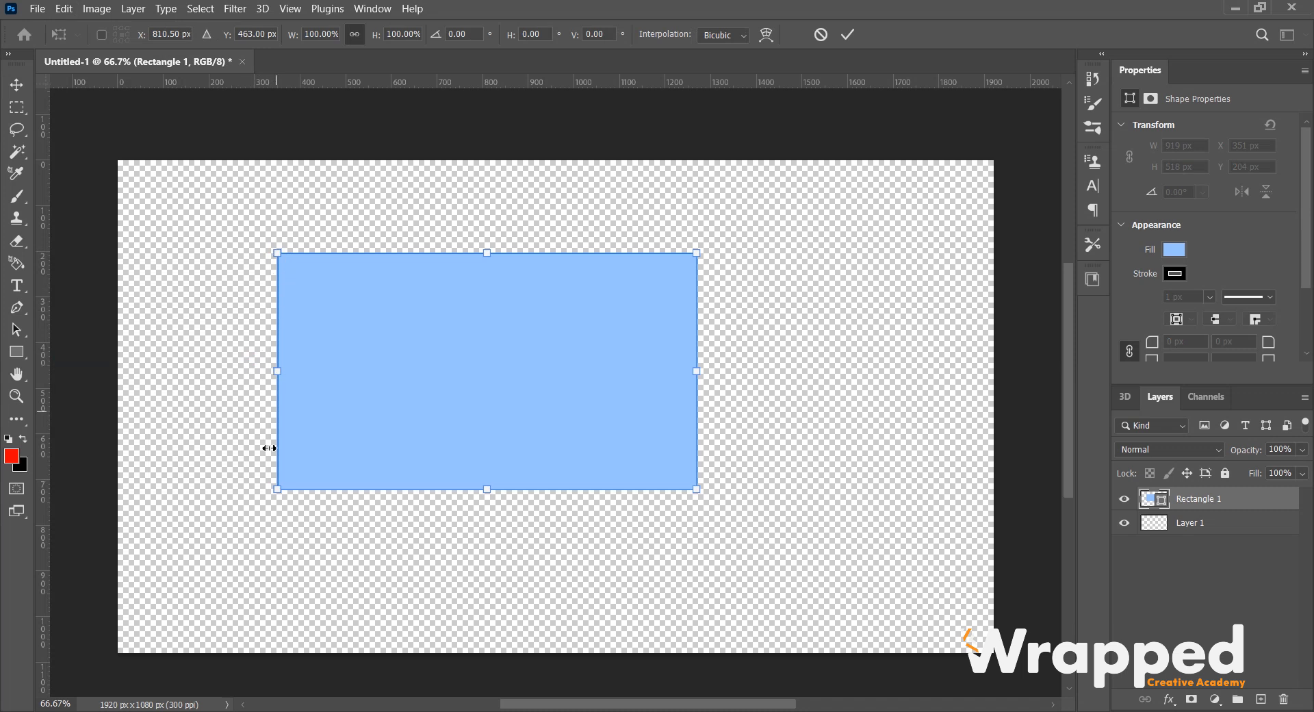
mouse_move(491, 488)
left_mouse_down()
mouse_move(485, 573)
mouse_move(488, 483)
left_mouse_up()
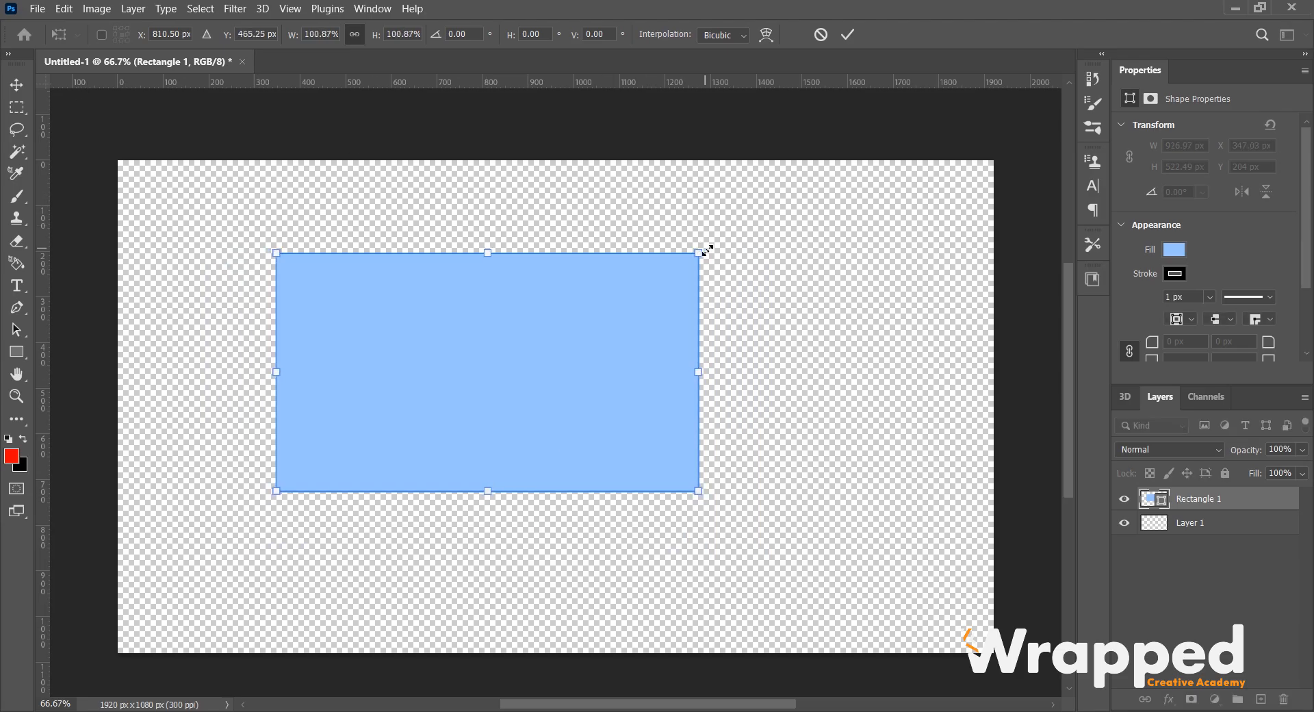
left_click(64, 8)
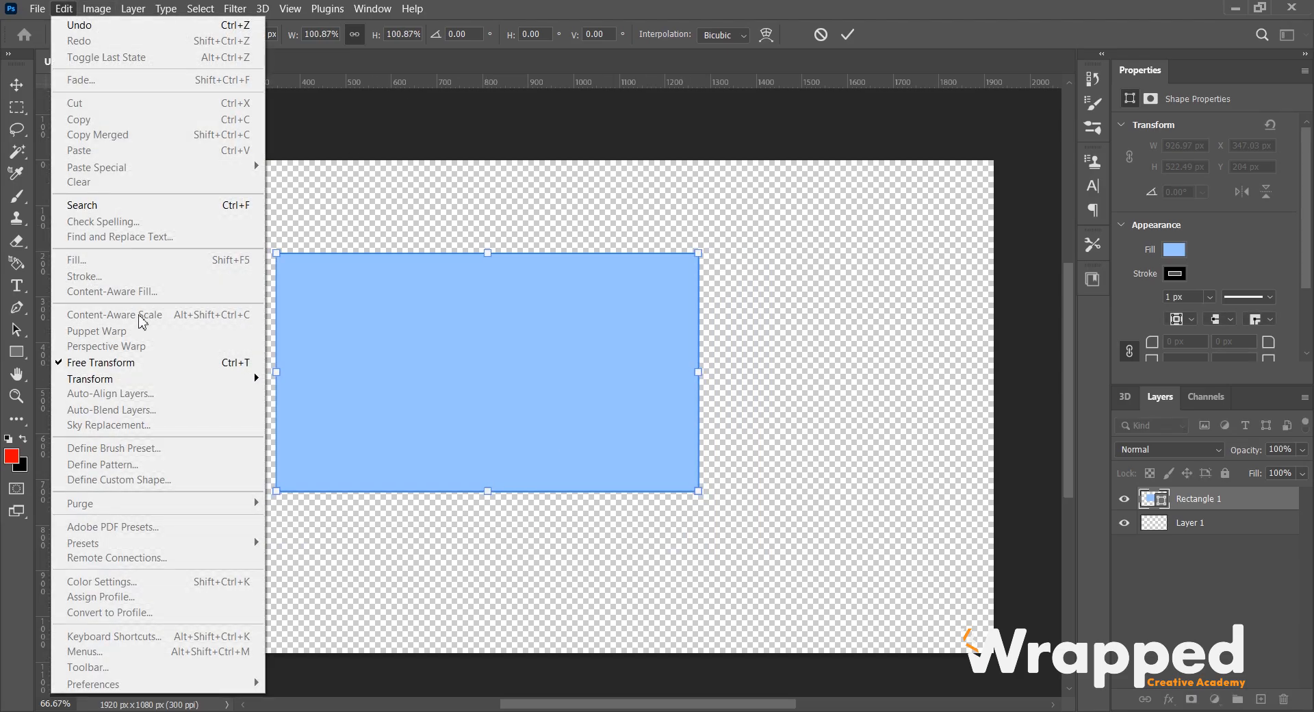
mouse_move(226, 380)
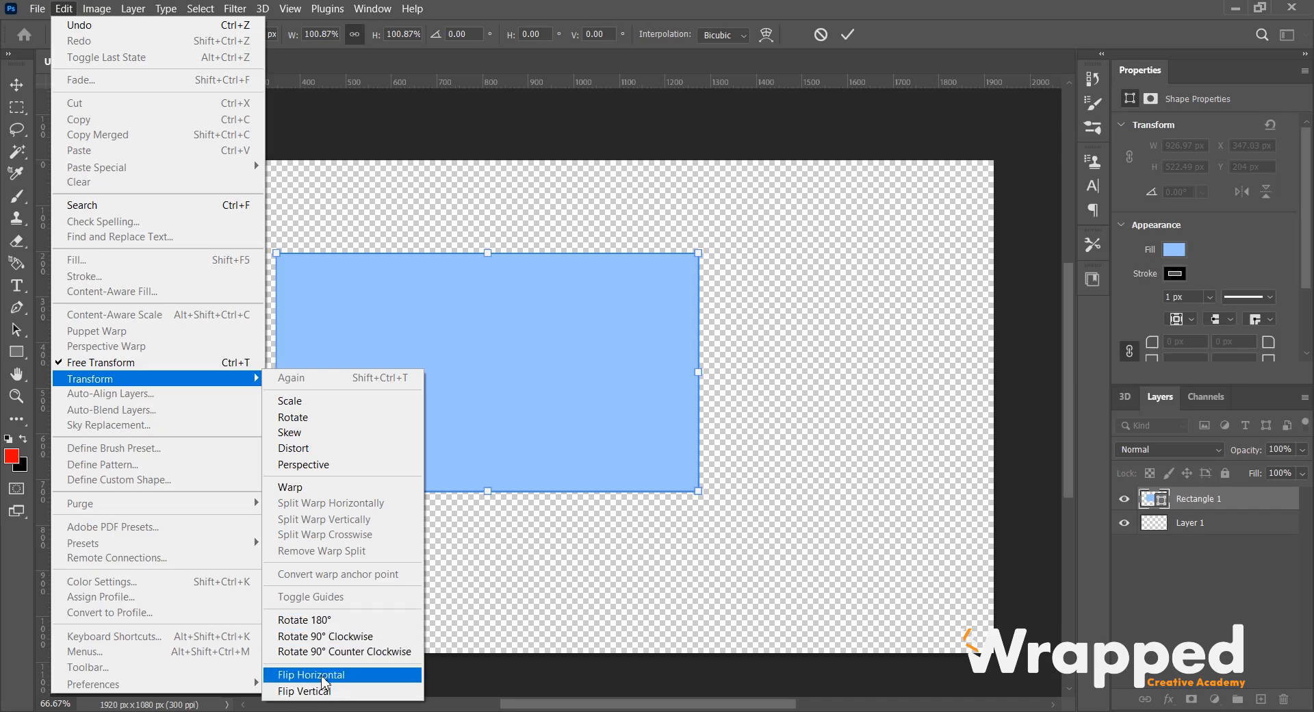
mouse_move(101, 10)
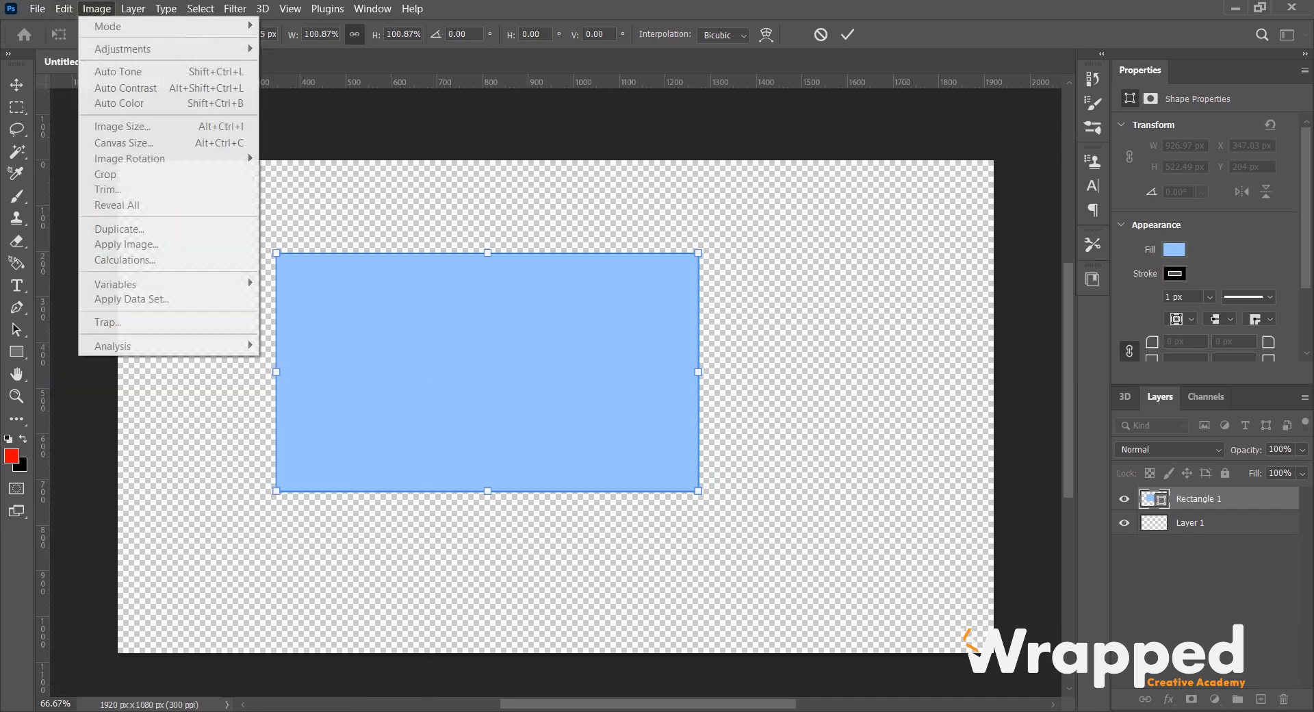
left_click(528, 319)
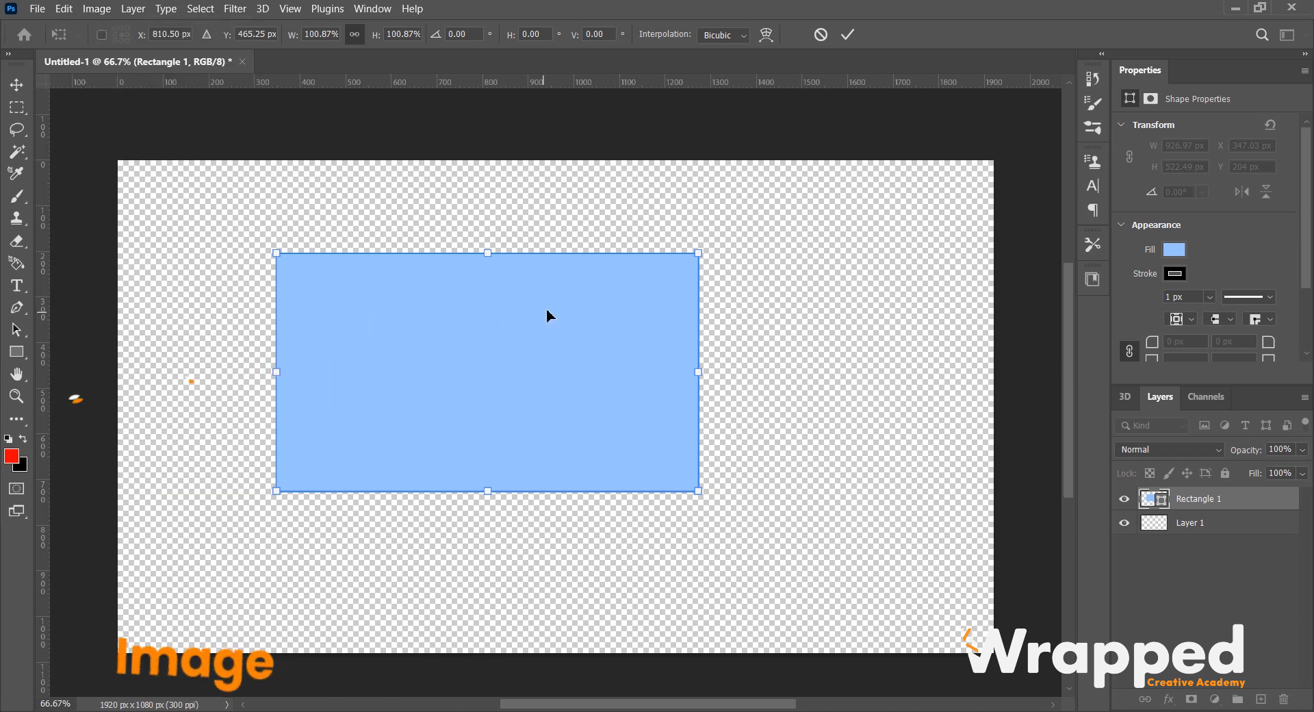
Step: Move the rectangle toward the canvas center, to about X 474 px and Y 214 px, applying the transform along the way
left_click_drag(560, 322, 651, 329)
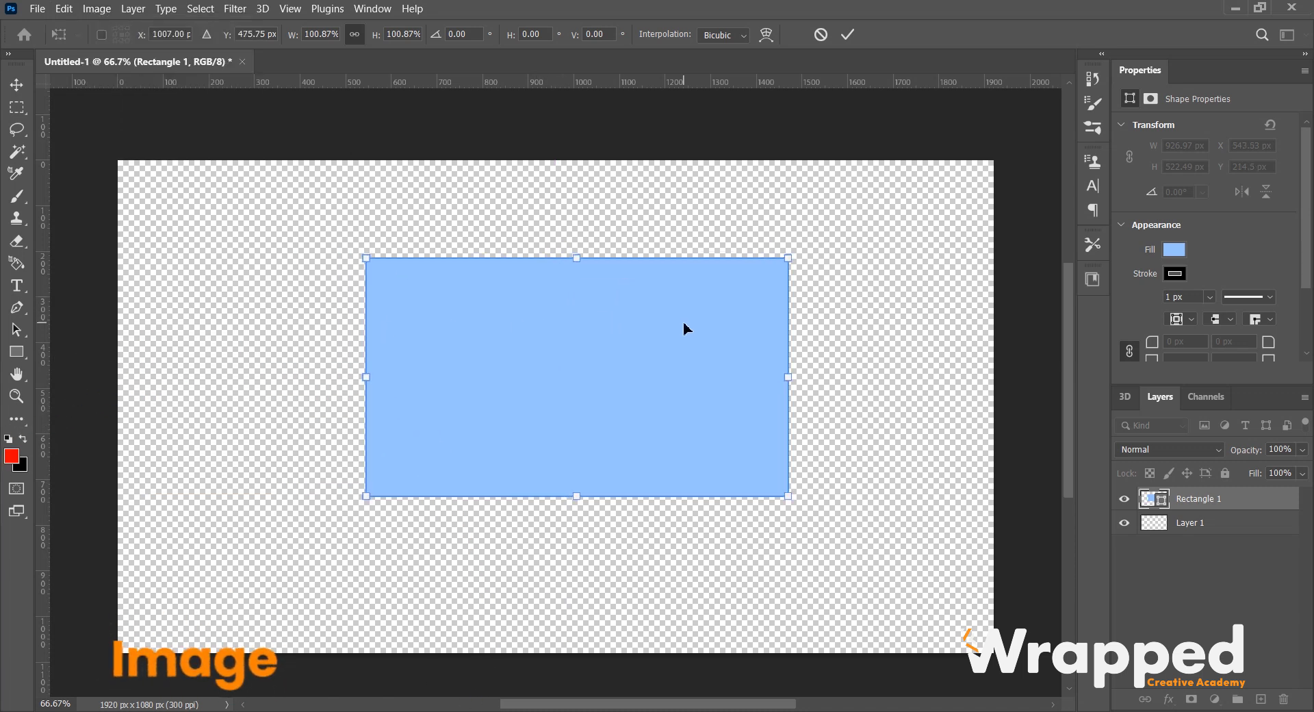
left_click(849, 35)
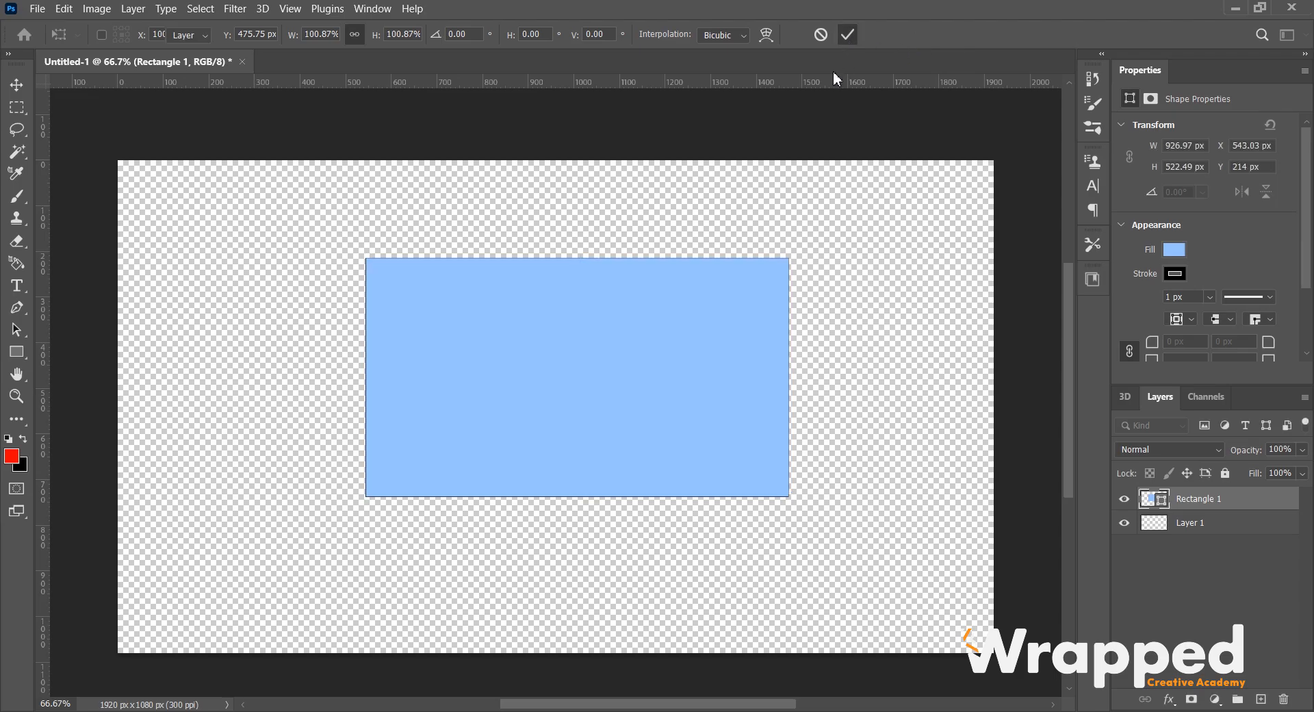
left_click_drag(720, 351, 687, 357)
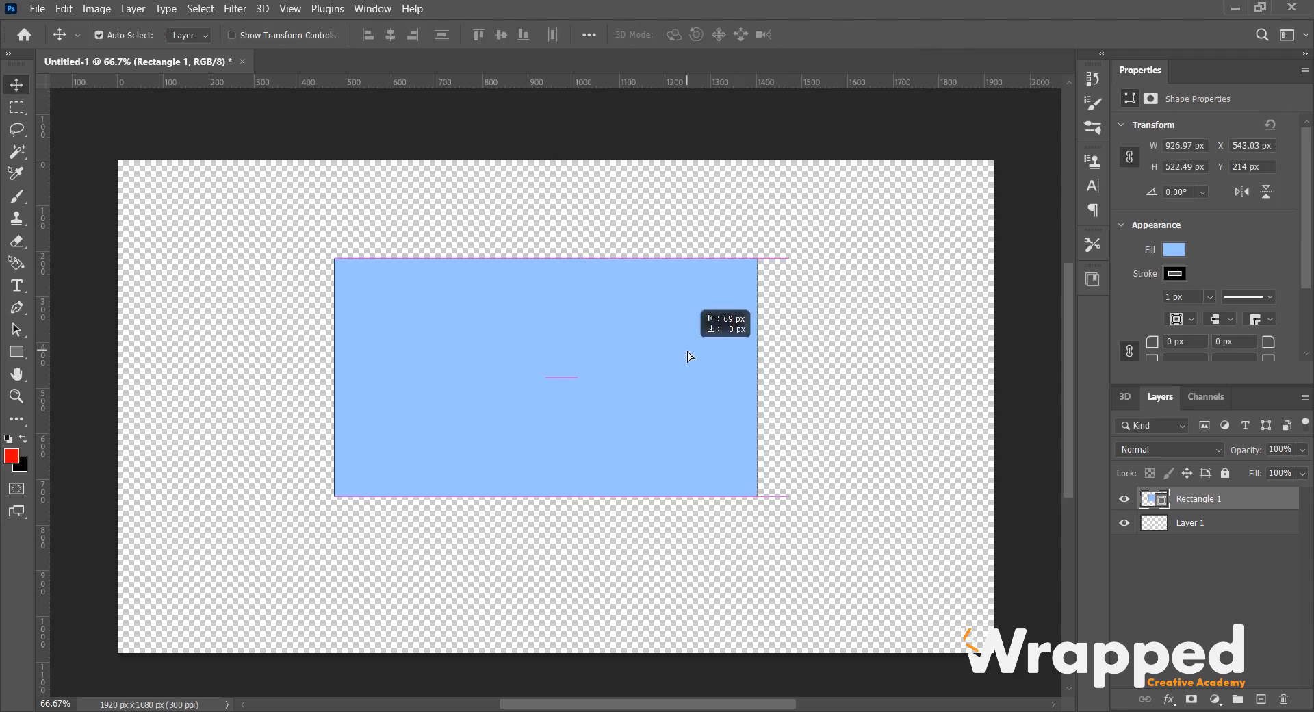
left_click(1244, 592)
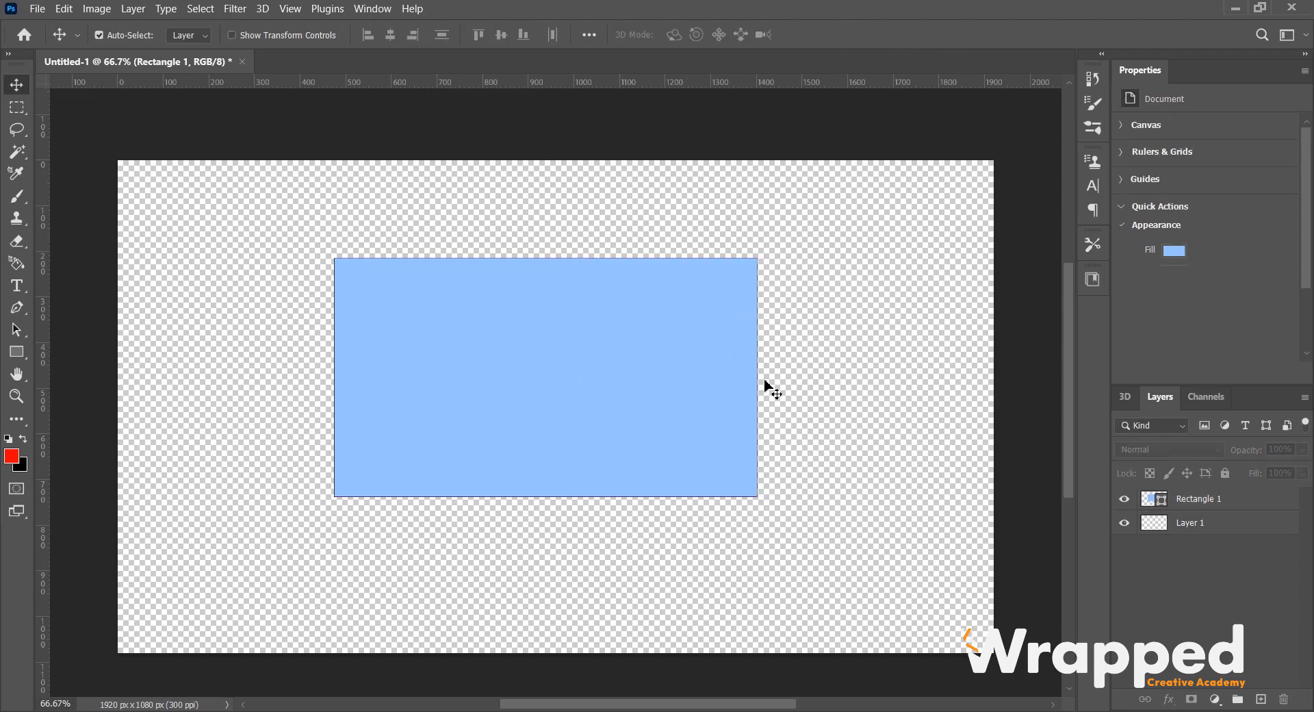
left_click(679, 354)
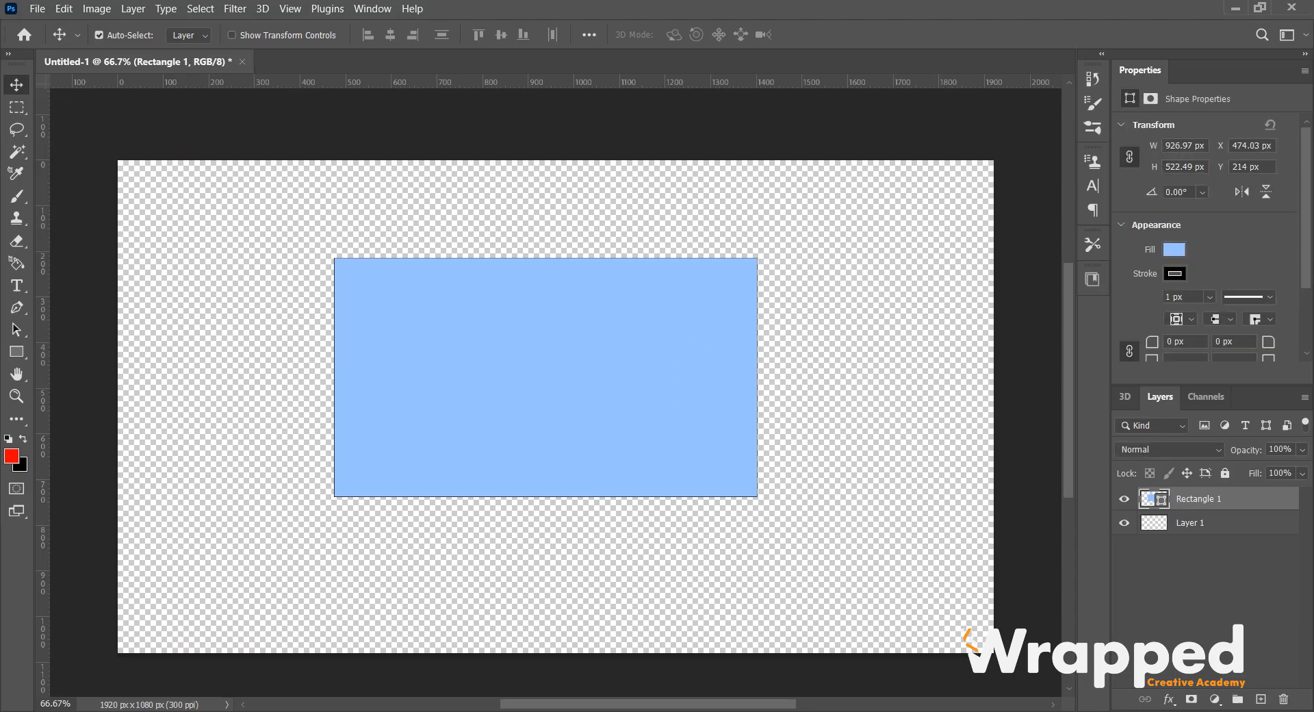
Step: Open car-wash-with-vacuum-service-wilkes-barre-960x650.jpg from the Downloads folder in File Explorer and unlock its background layer
left_click(367, 13)
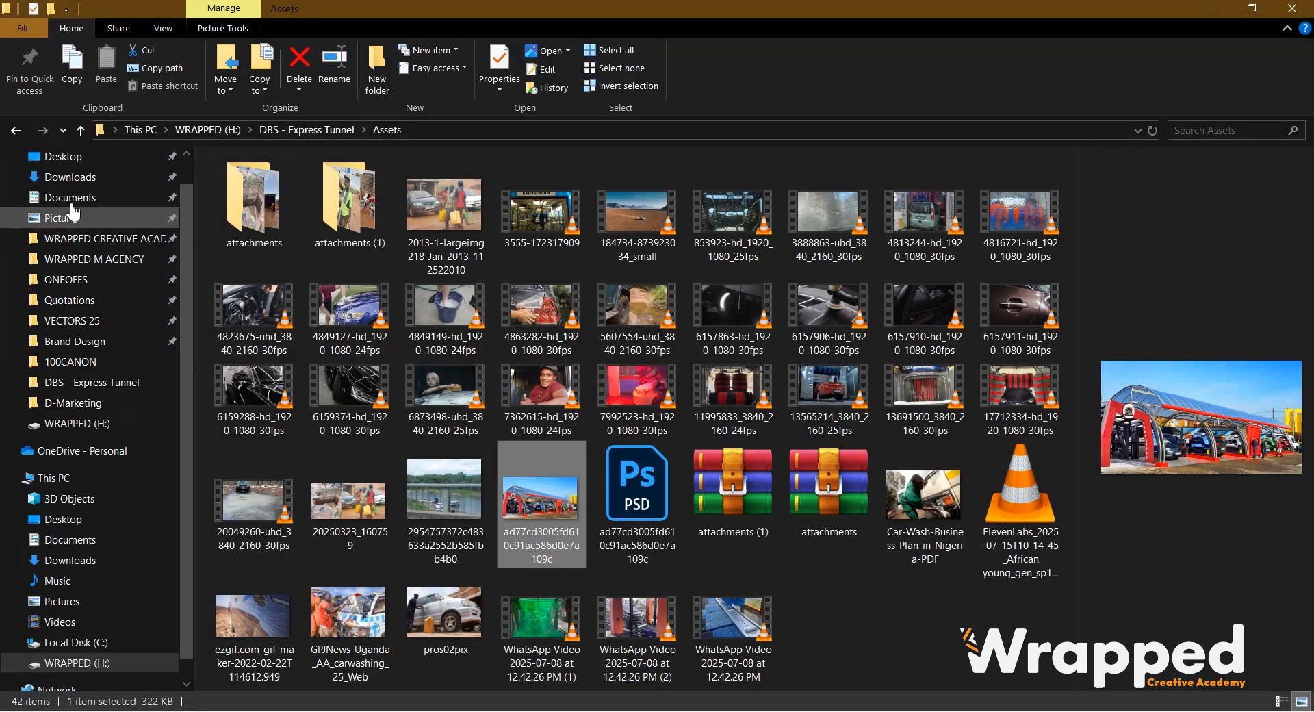
left_click(70, 176)
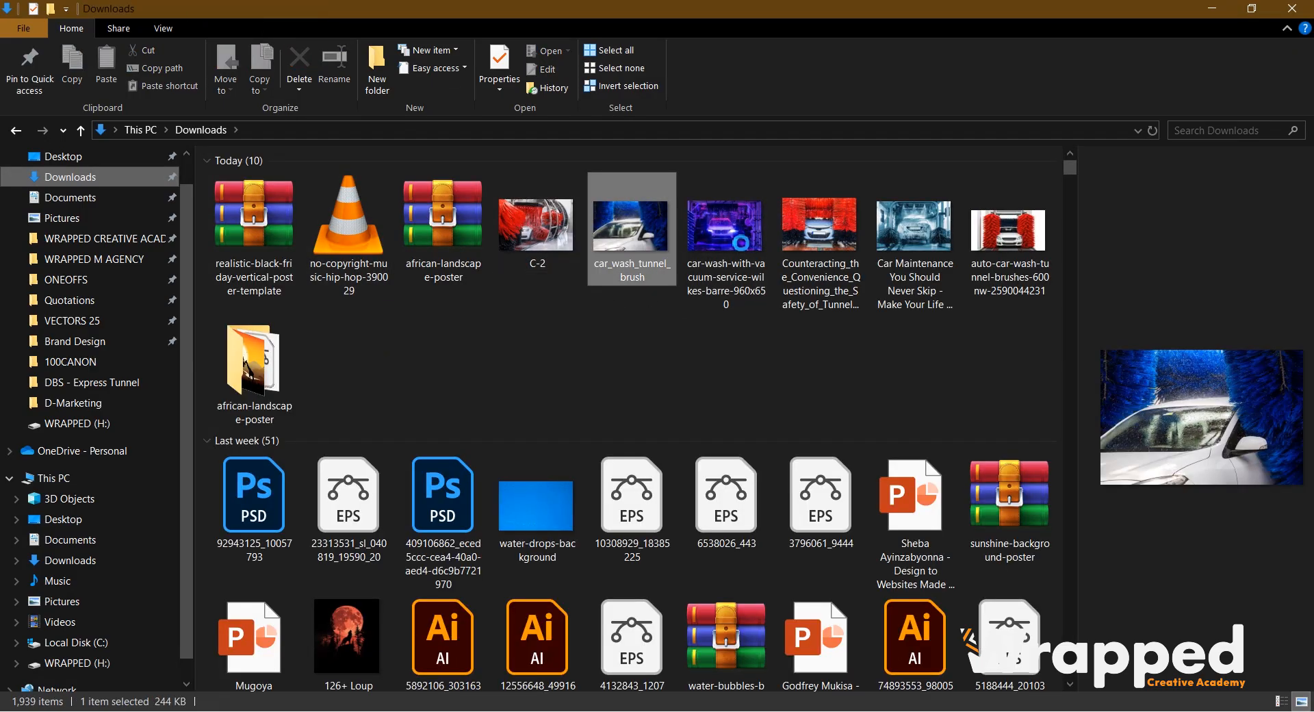
left_click(722, 232)
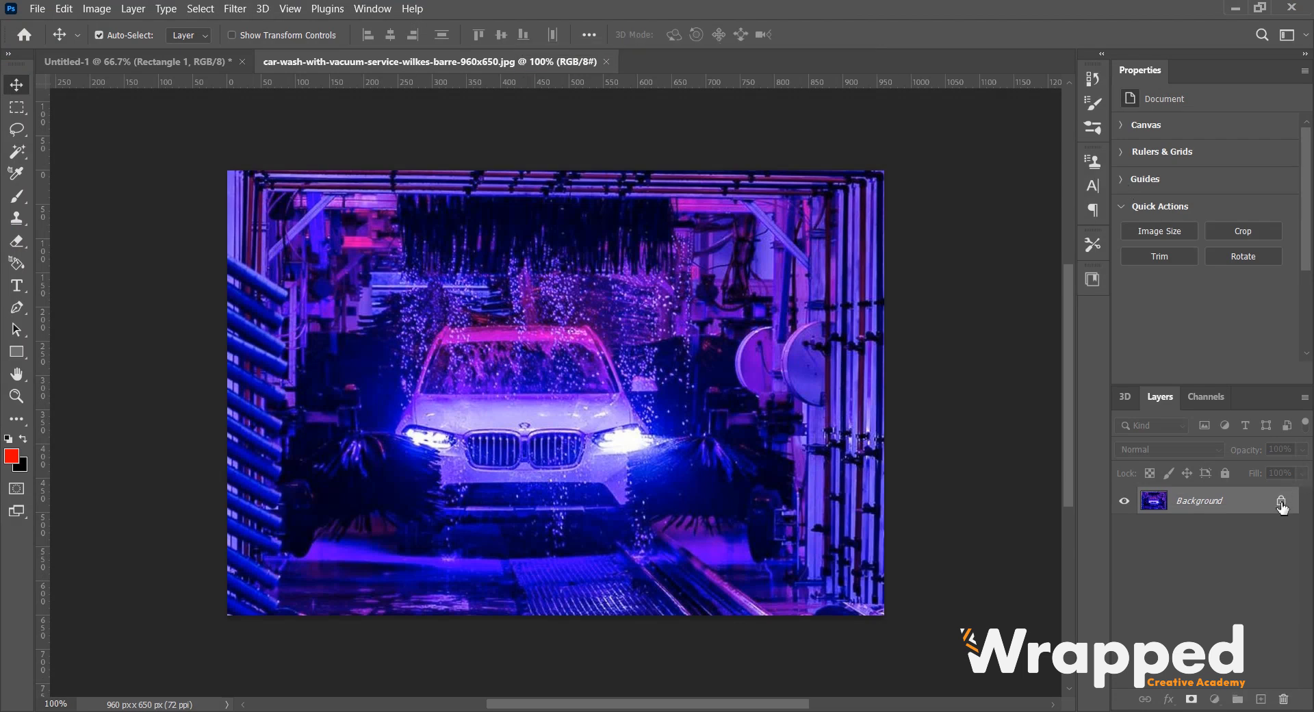
left_click(1282, 498)
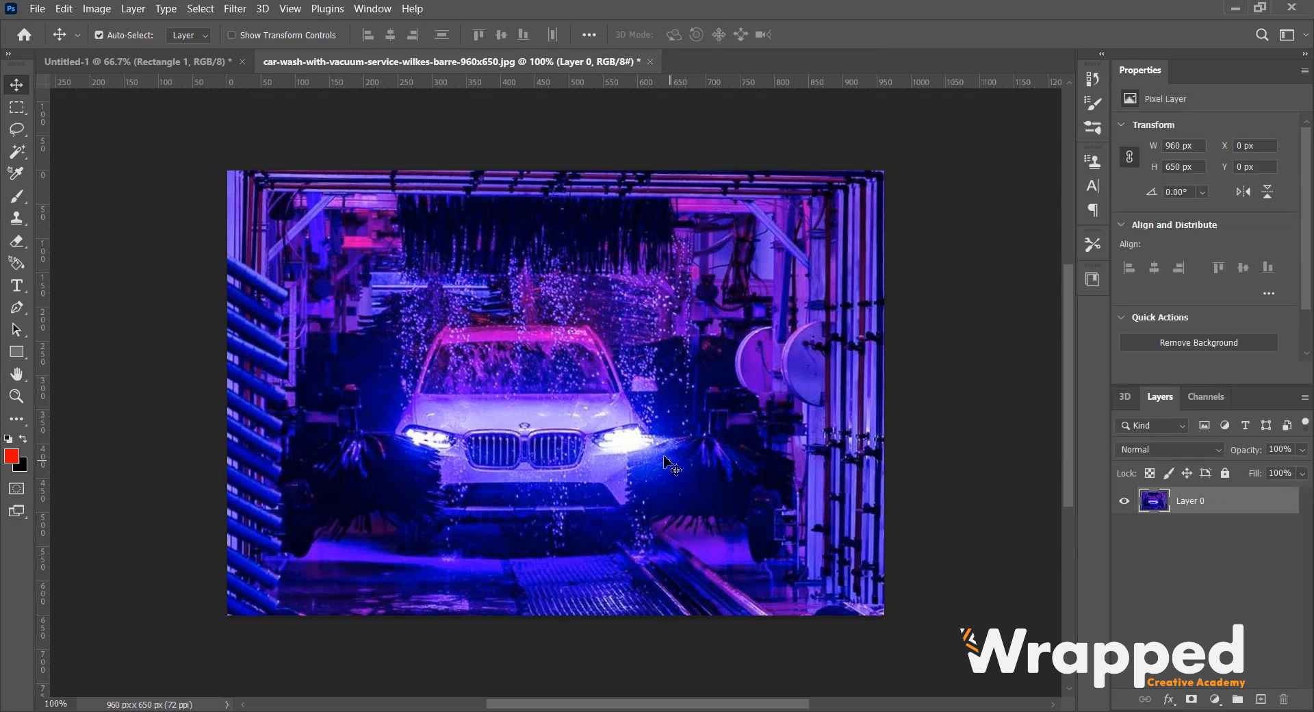
Step: Try a Brightness/Contrast adjustment of brightness 96 and contrast 100 on the car wash photo, and cancel it
left_click(93, 9)
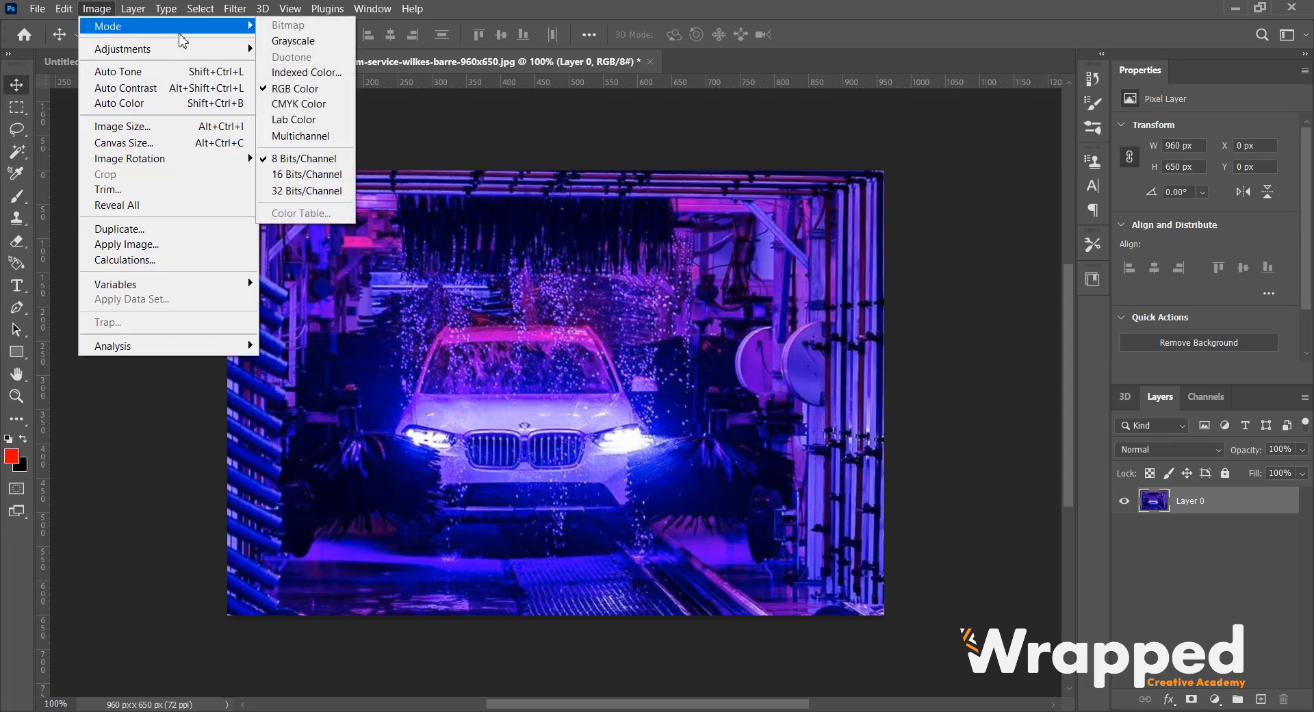
mouse_move(254, 30)
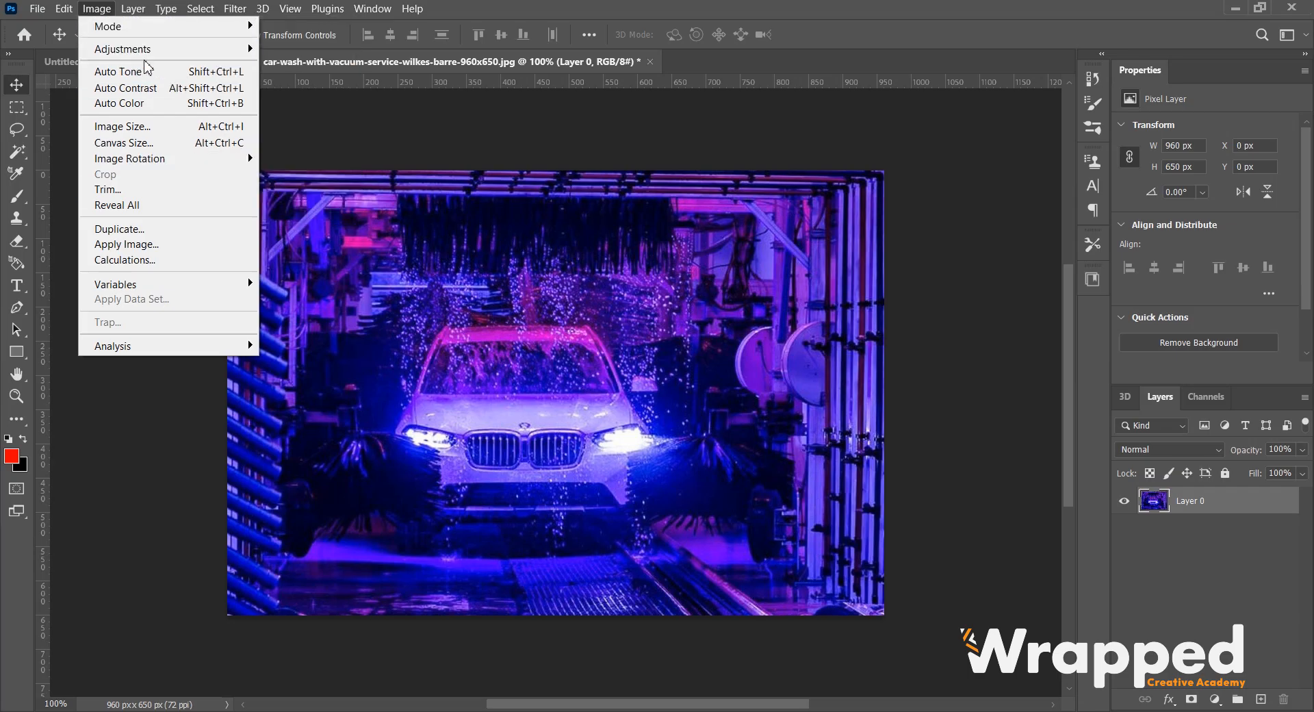
mouse_move(148, 58)
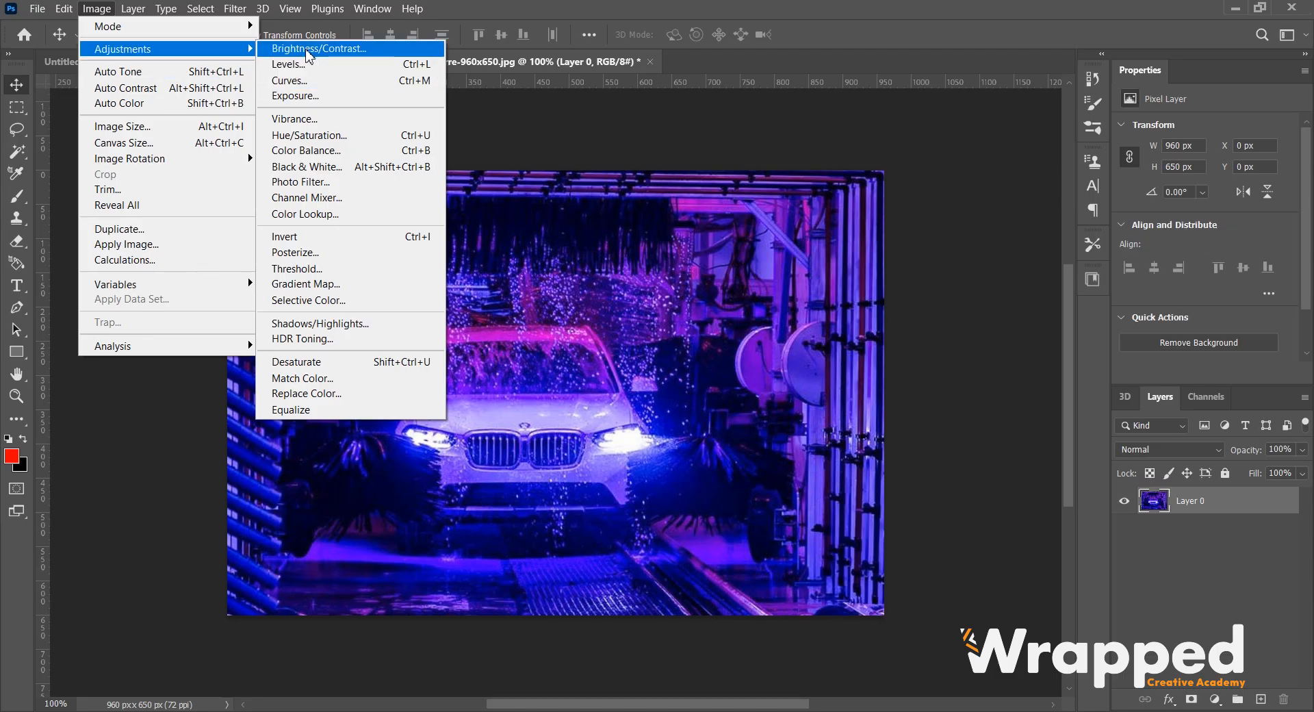
left_click(389, 53)
left_click_drag(657, 163, 697, 188)
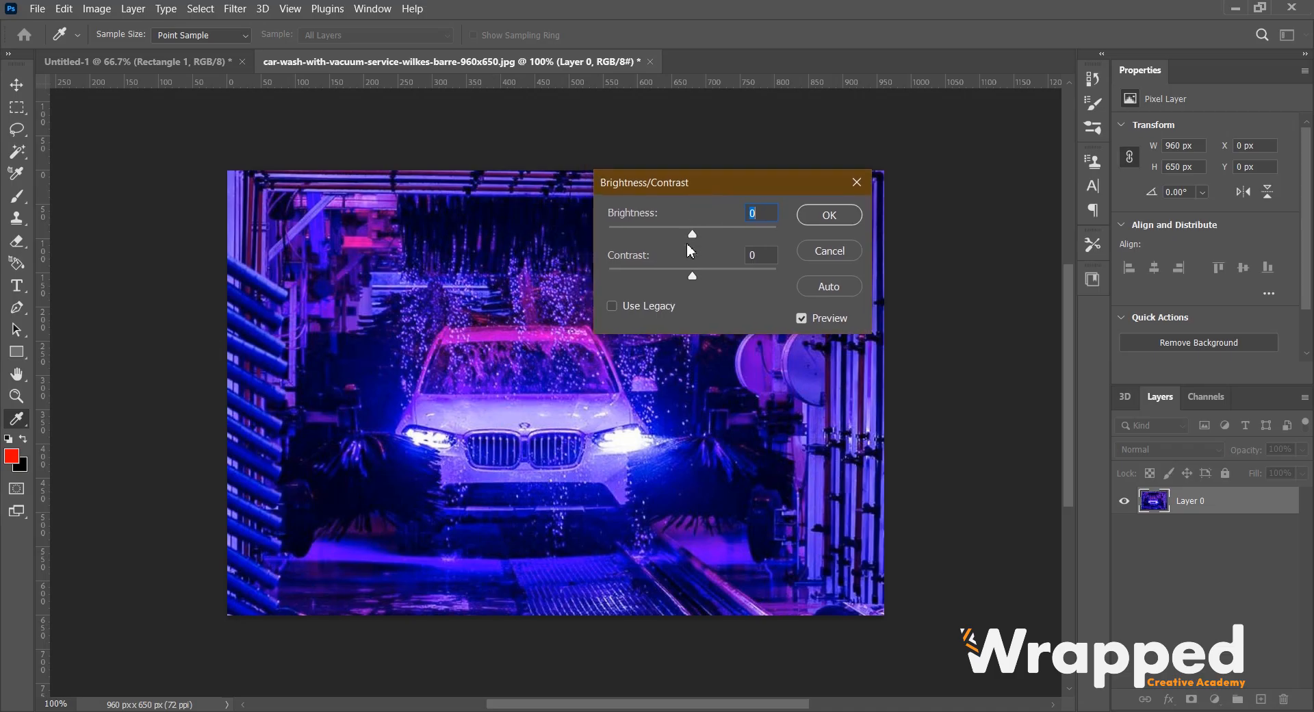
left_click_drag(692, 236, 725, 234)
left_click_drag(693, 278, 767, 275)
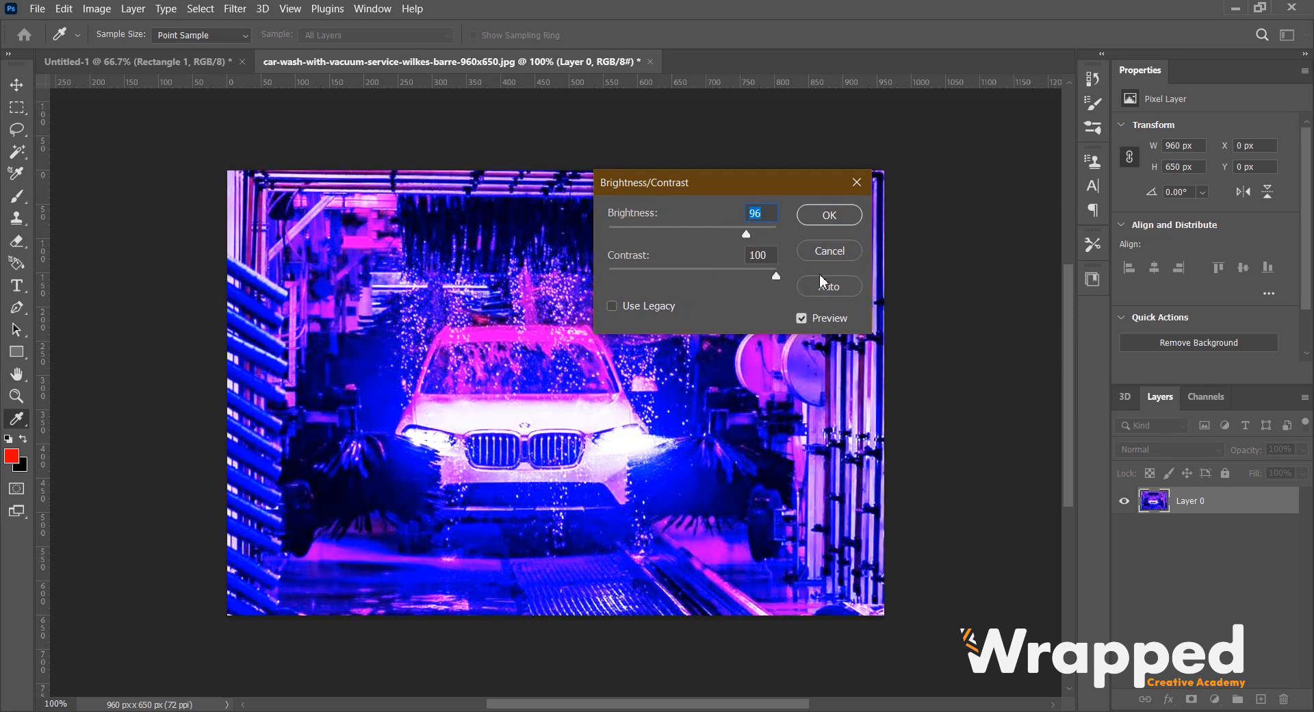
mouse_move(819, 275)
left_mouse_down()
mouse_move(608, 269)
mouse_move(797, 281)
left_mouse_up()
left_click_drag(792, 183, 834, 135)
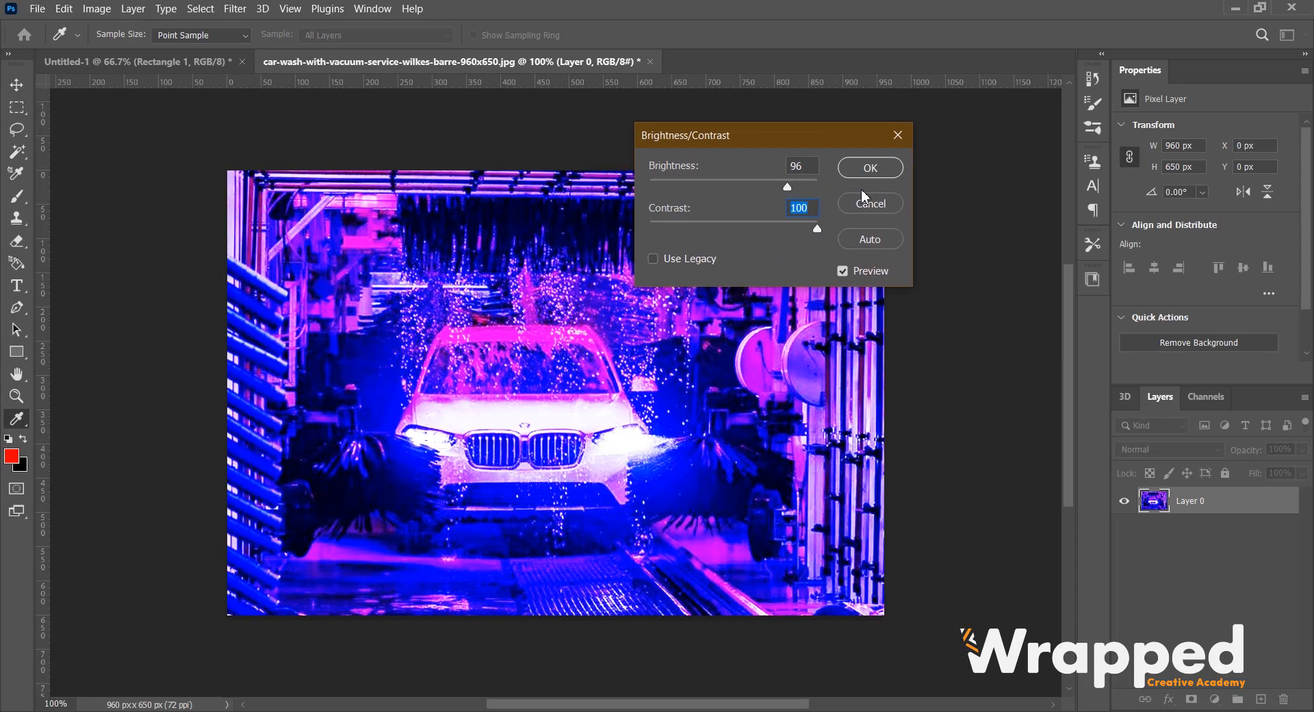
left_click(877, 207)
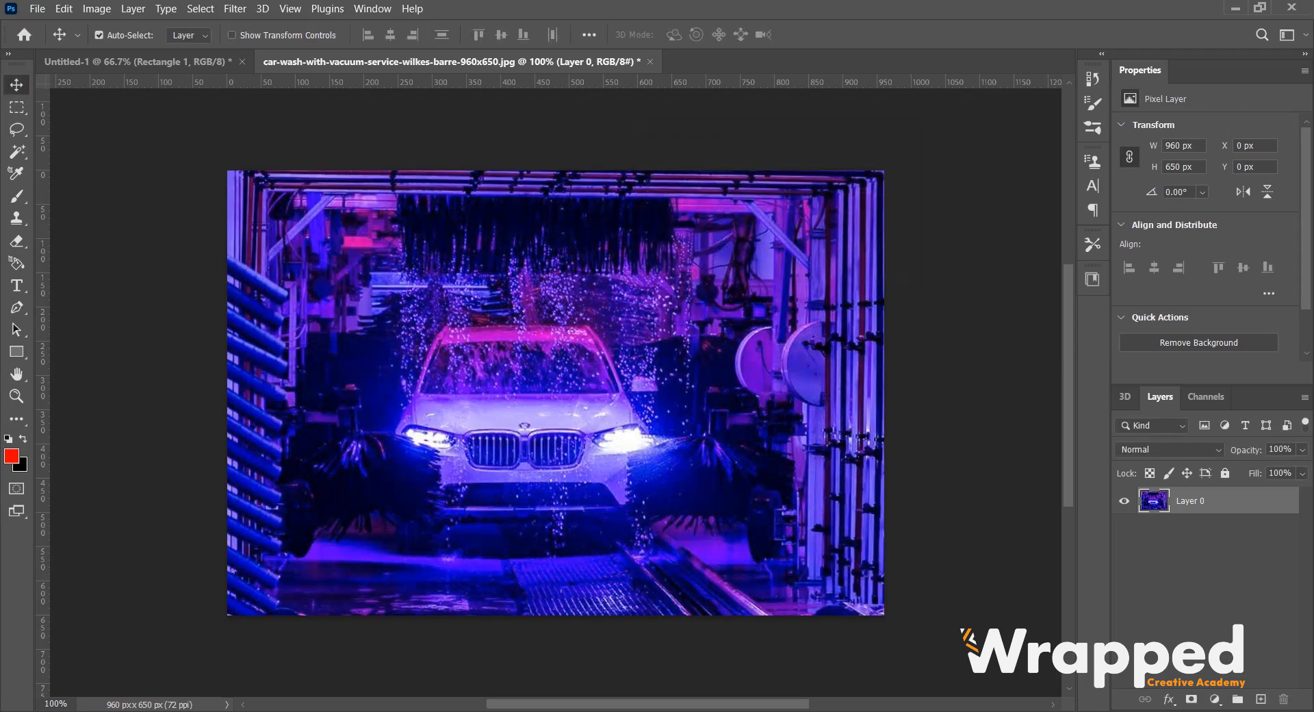
left_click(97, 9)
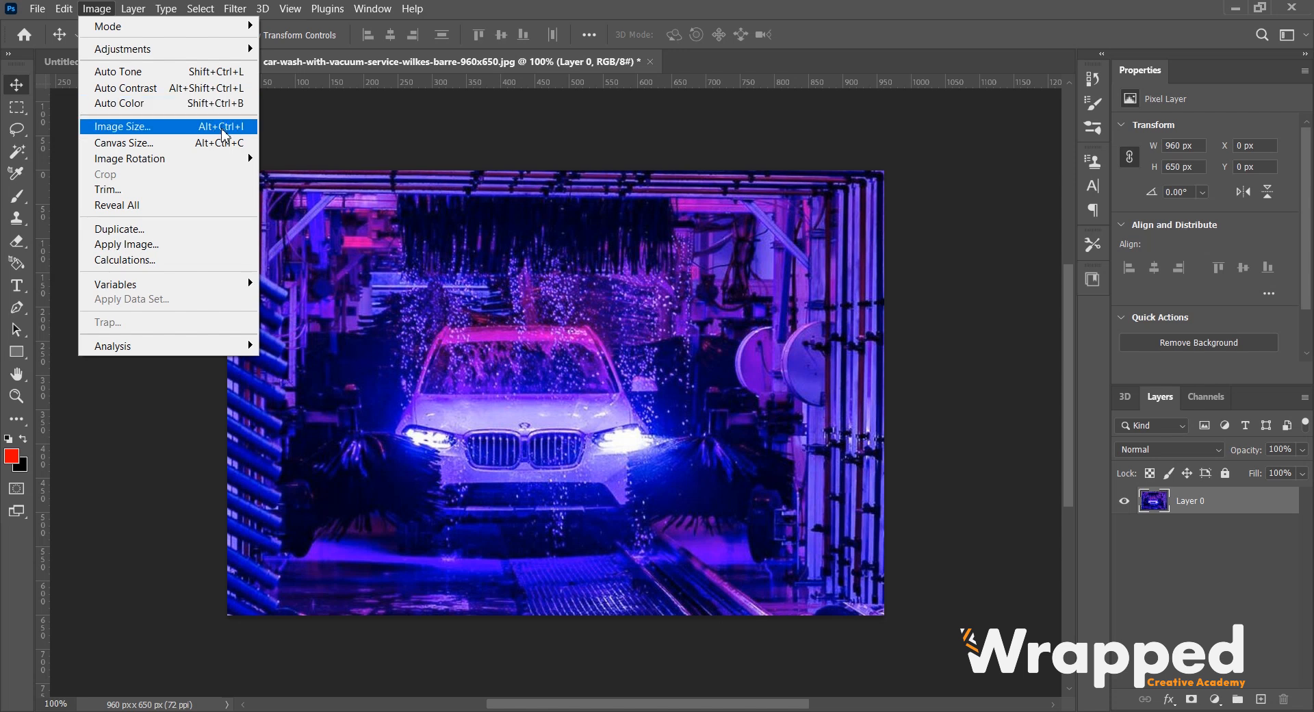
mouse_move(226, 168)
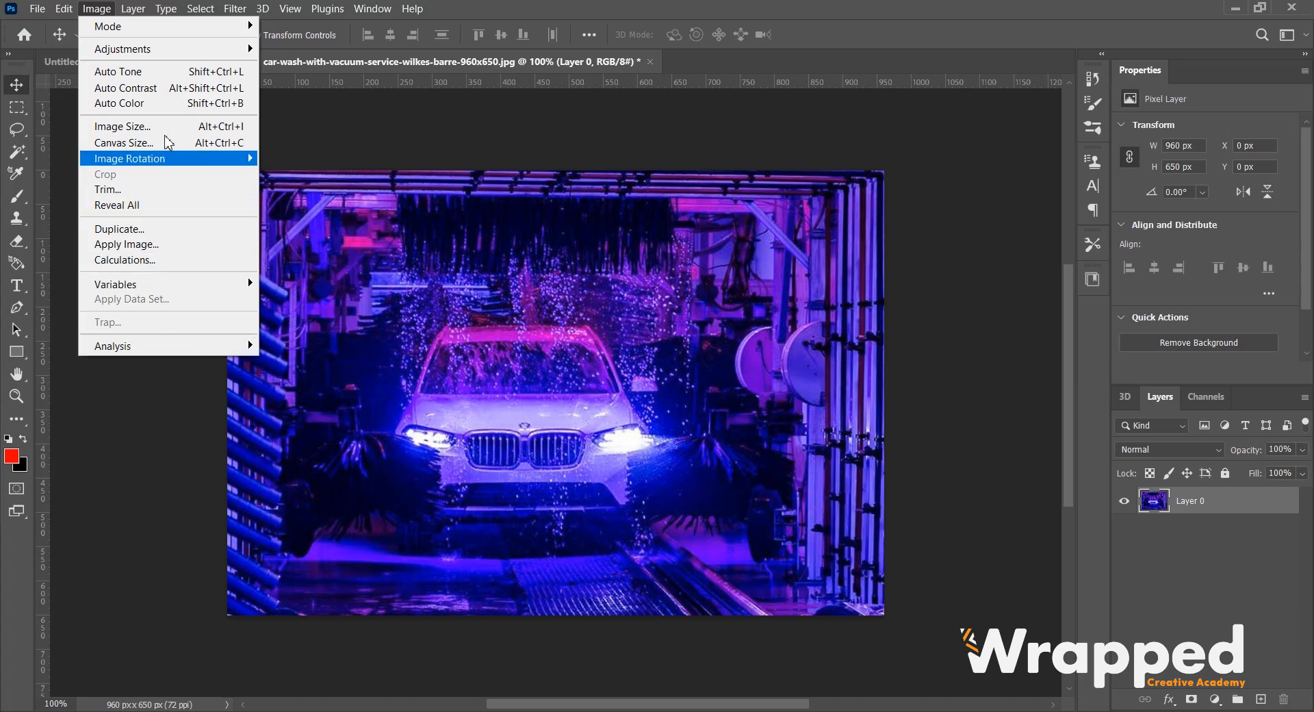
mouse_move(137, 15)
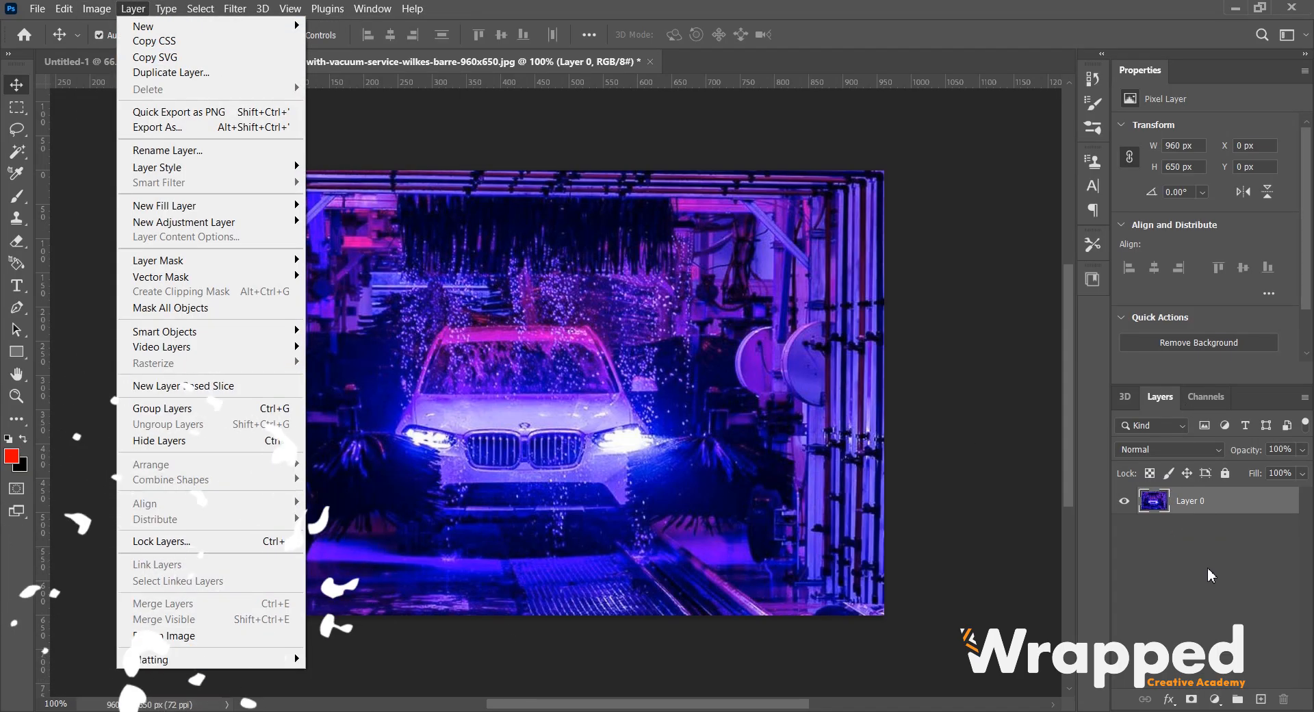
left_click(132, 9)
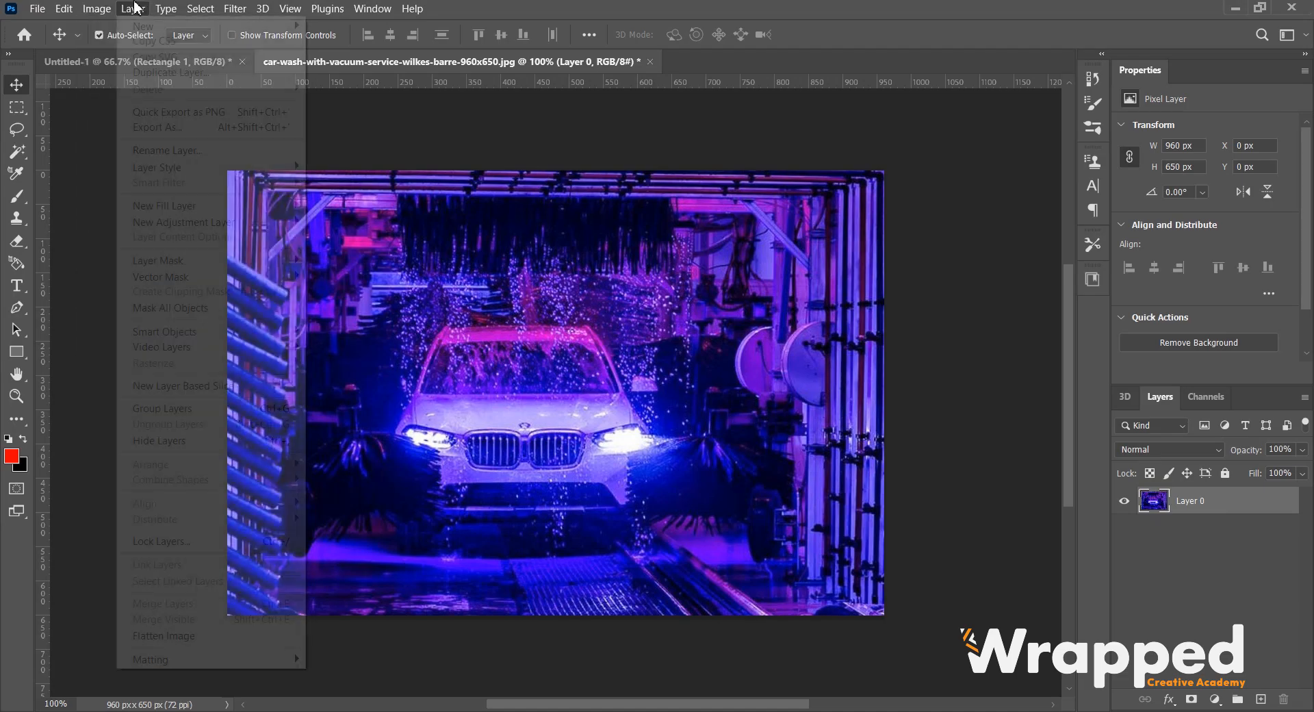
Step: Examine the available layer commands, including the New Fill Layer and New Adjustment Layer options
left_click(133, 8)
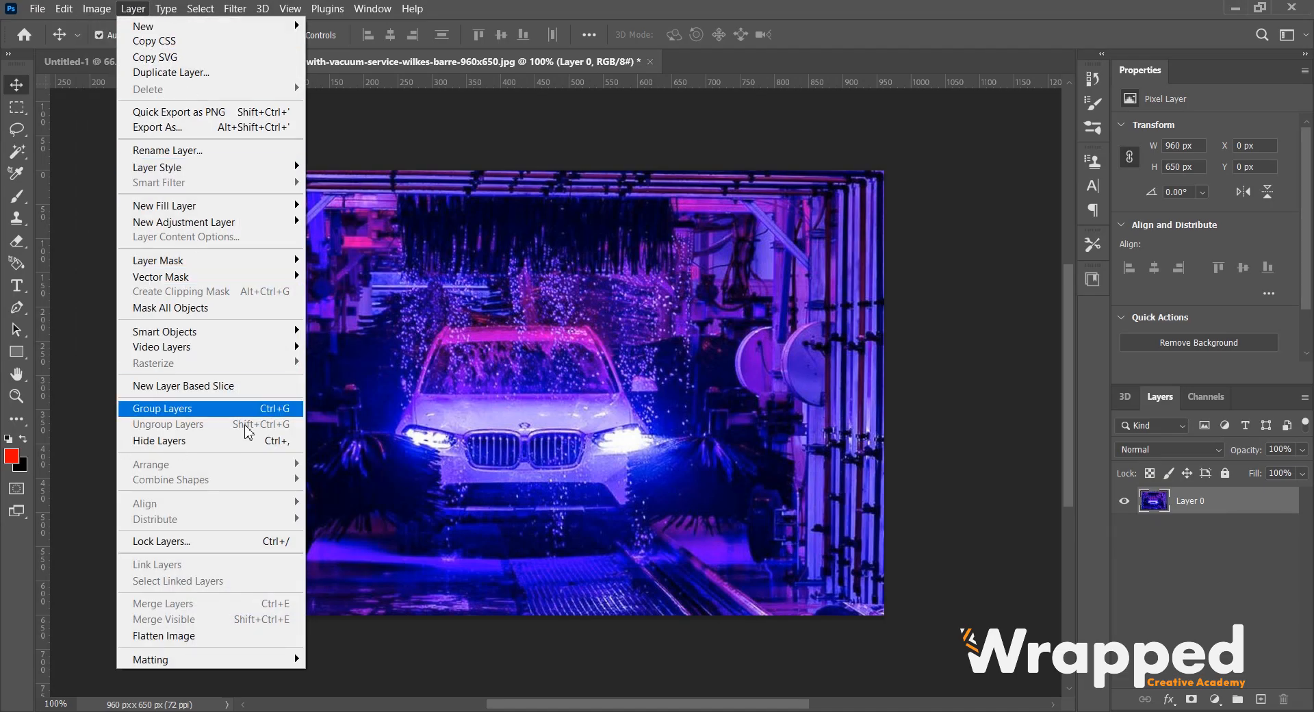
left_click(133, 8)
left_click(133, 8)
mouse_move(150, 31)
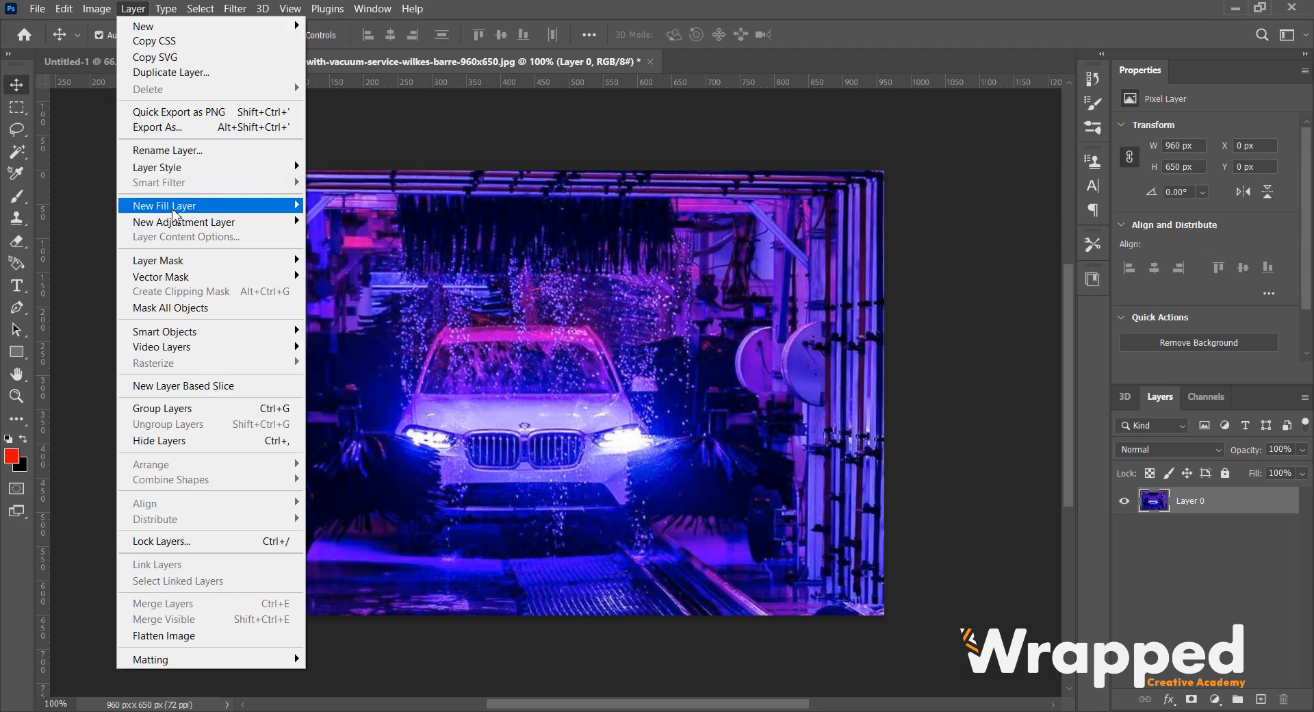
mouse_move(195, 230)
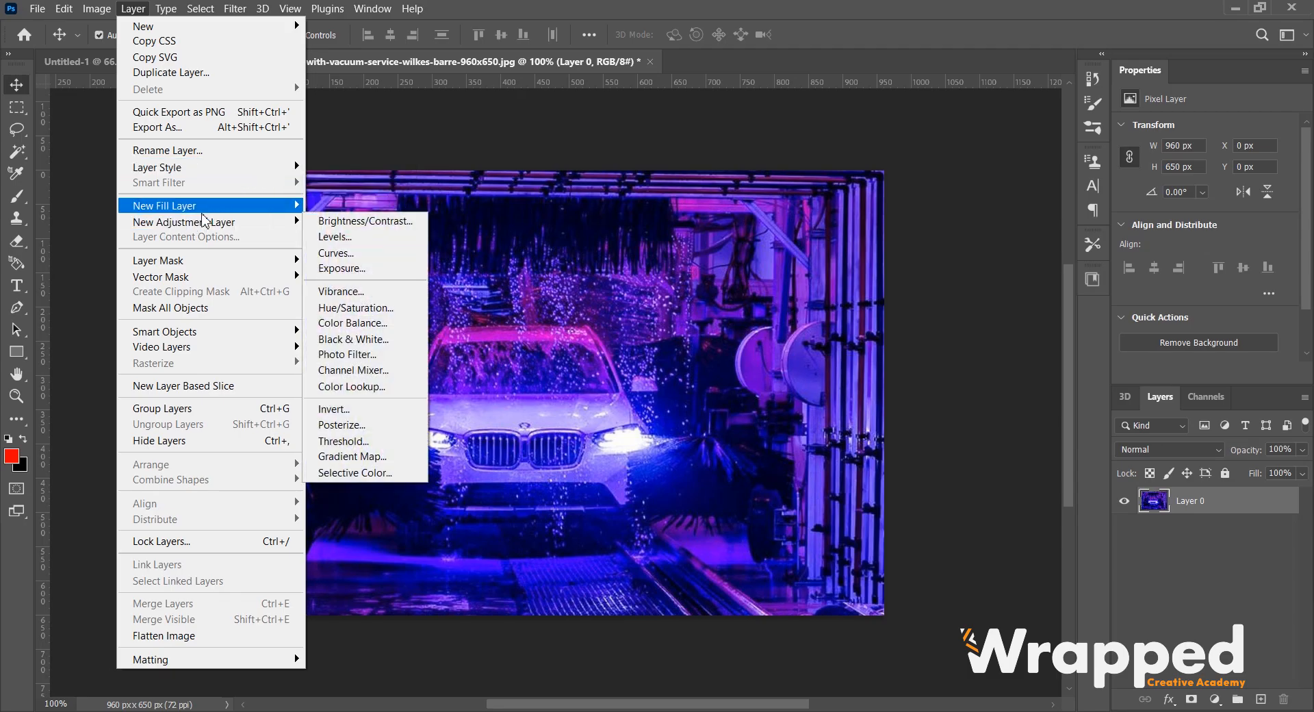
mouse_move(218, 209)
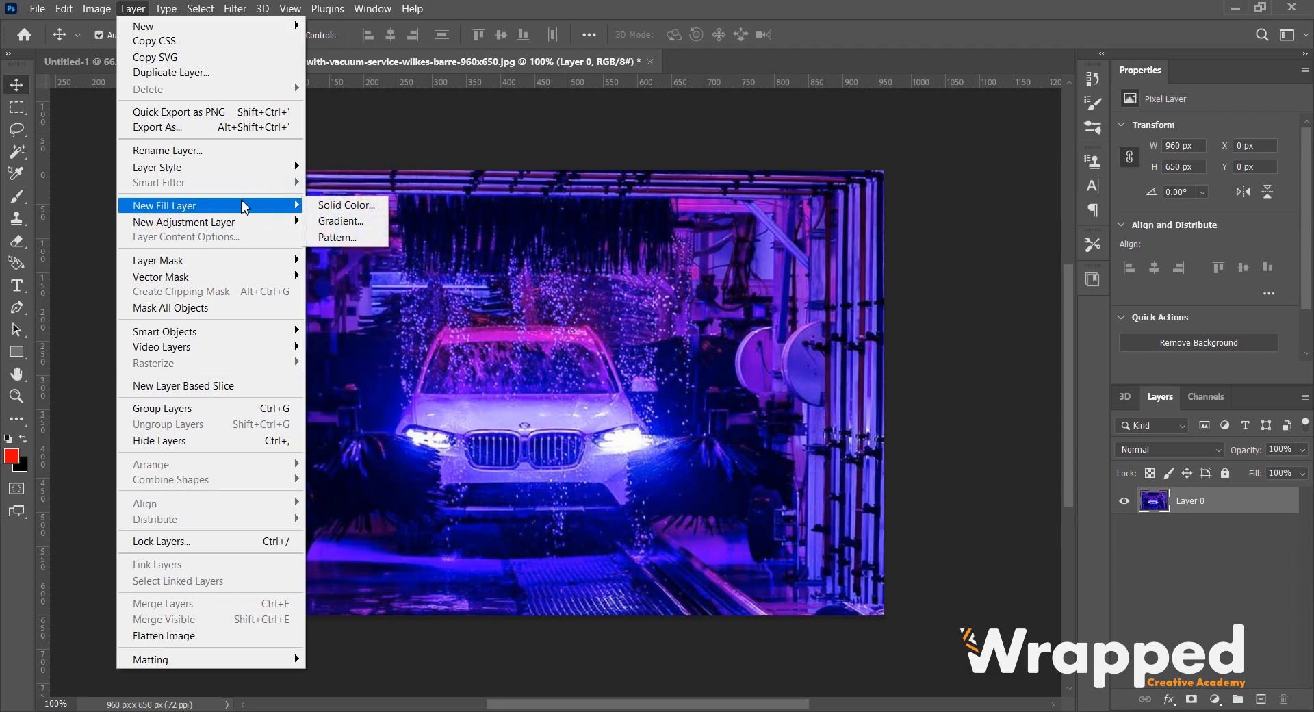
mouse_move(281, 269)
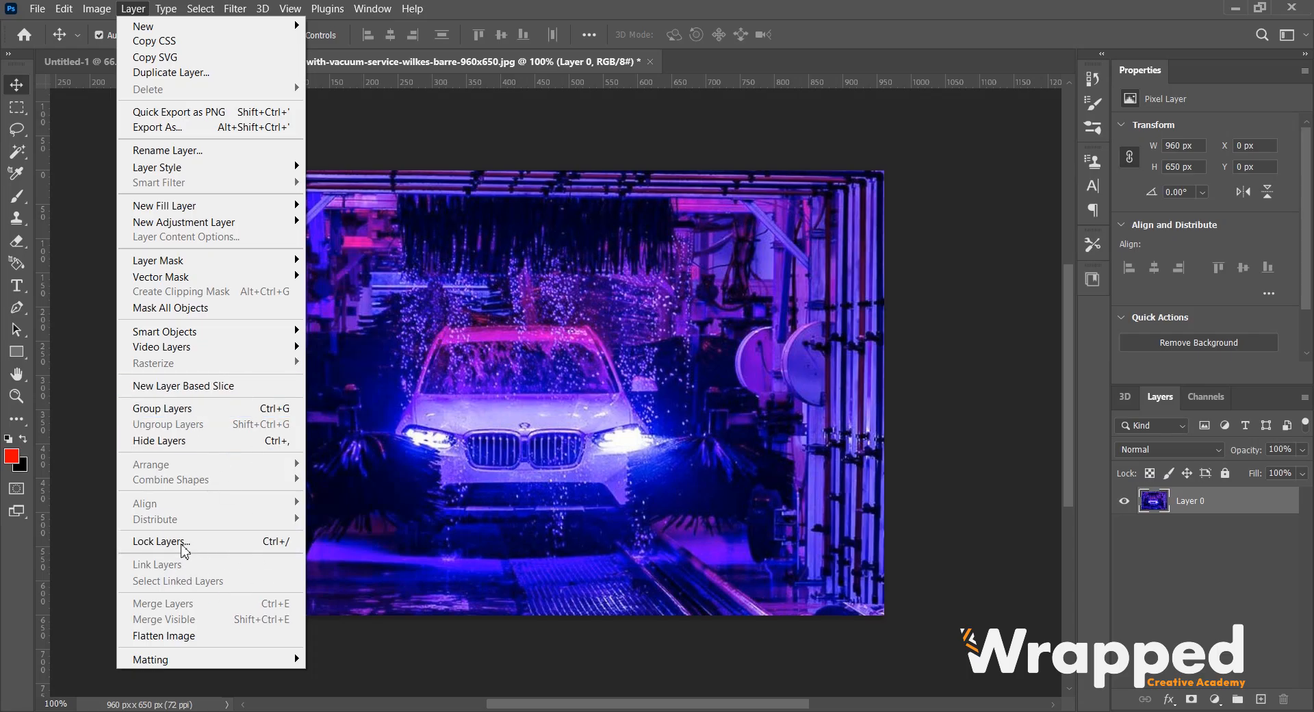
left_click(681, 320)
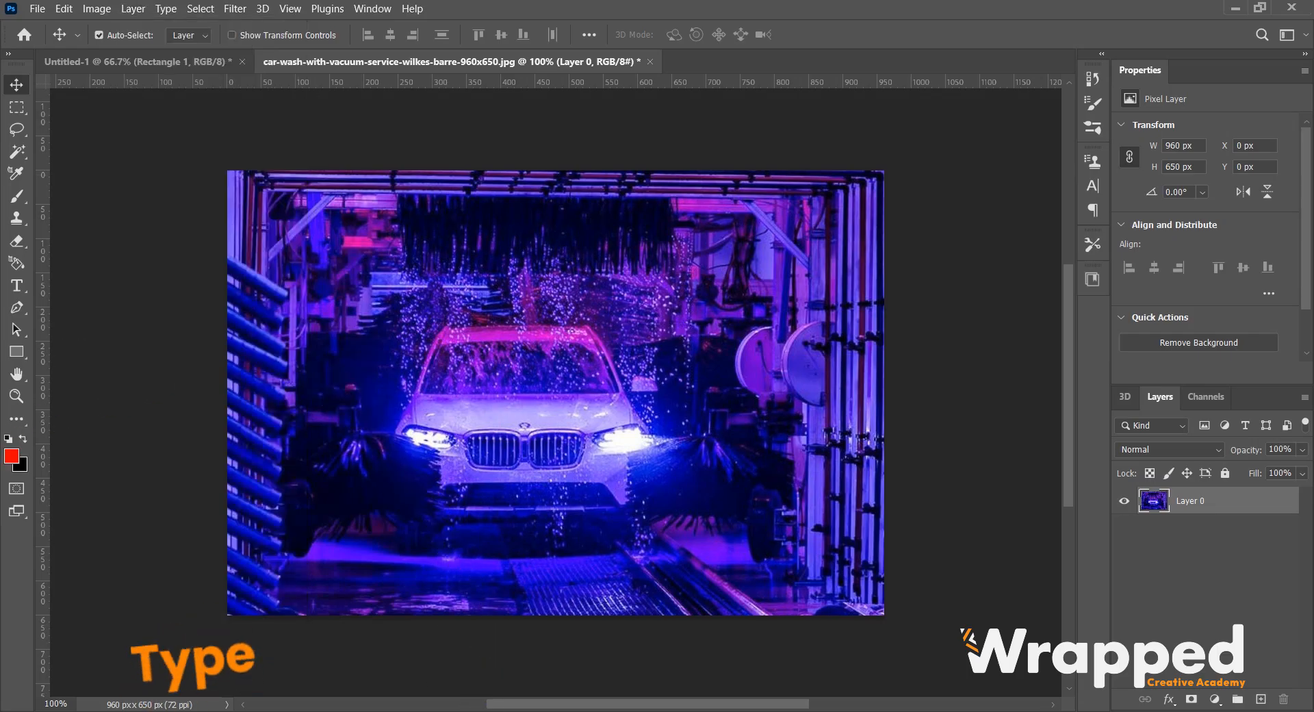
Step: Review the type commands and the selection commands available for the car wash photo
left_click(180, 13)
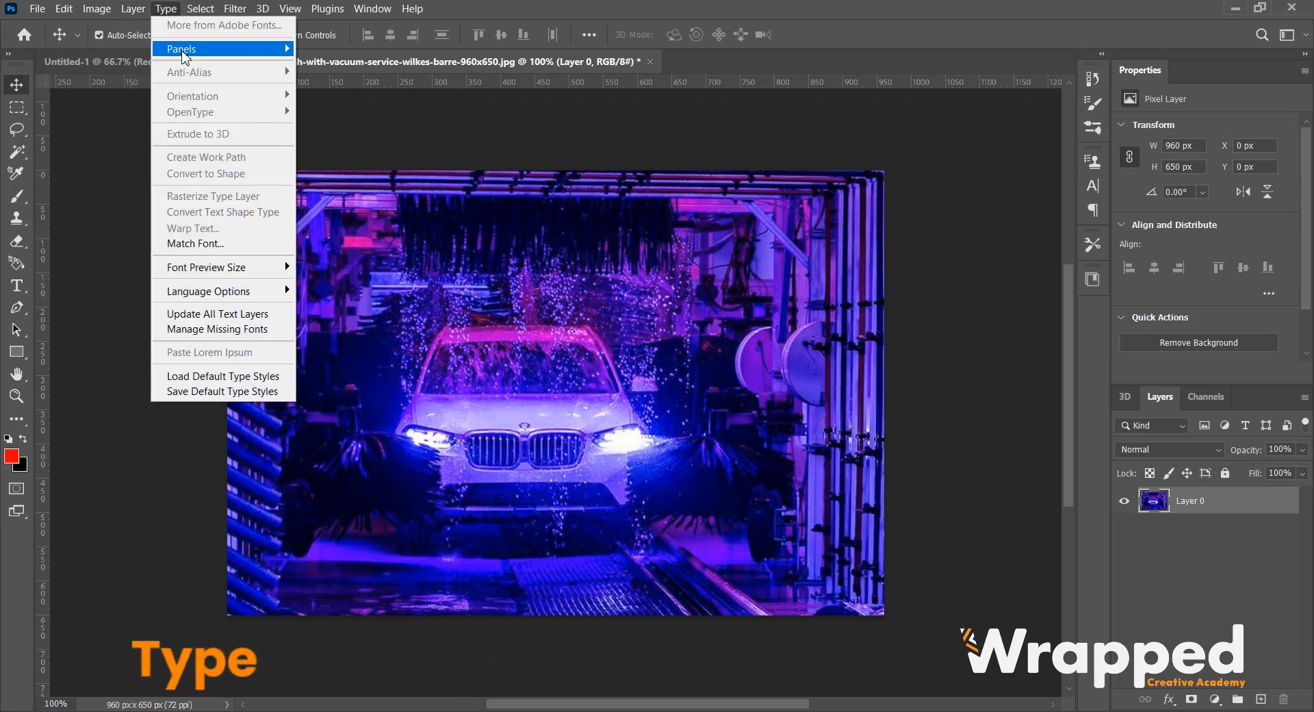
mouse_move(265, 293)
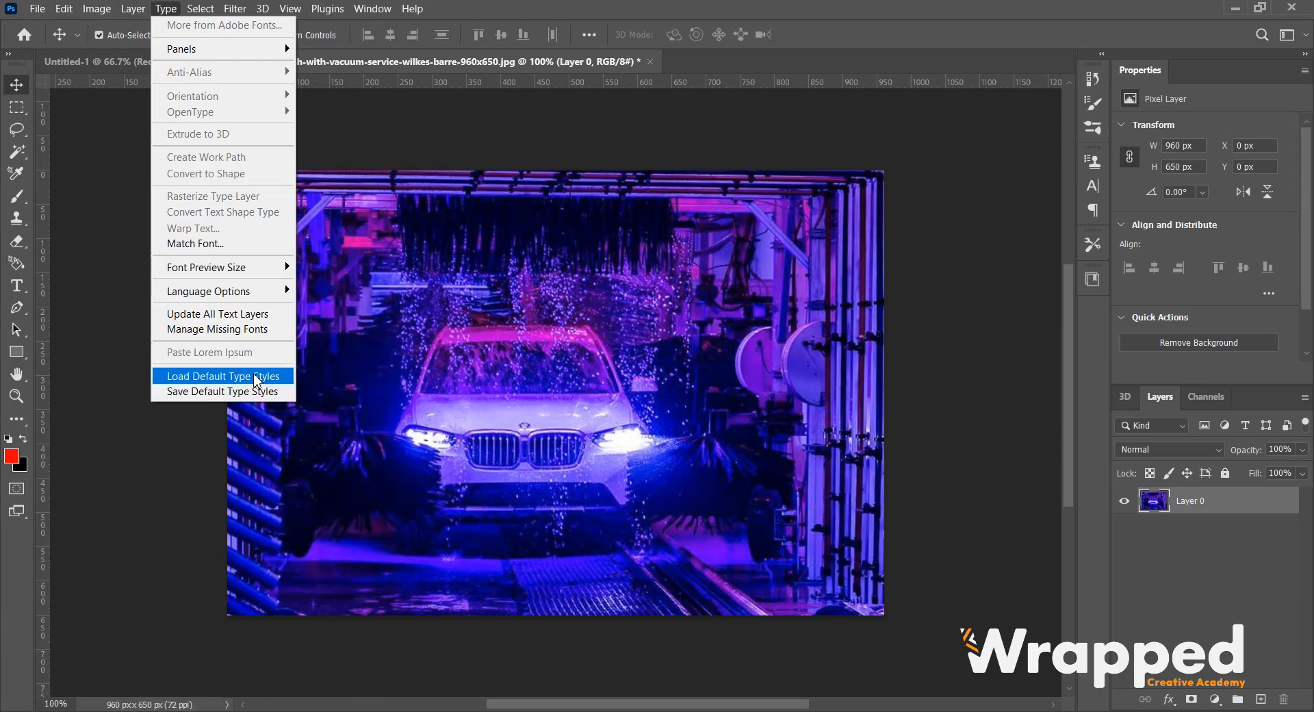
mouse_move(195, 10)
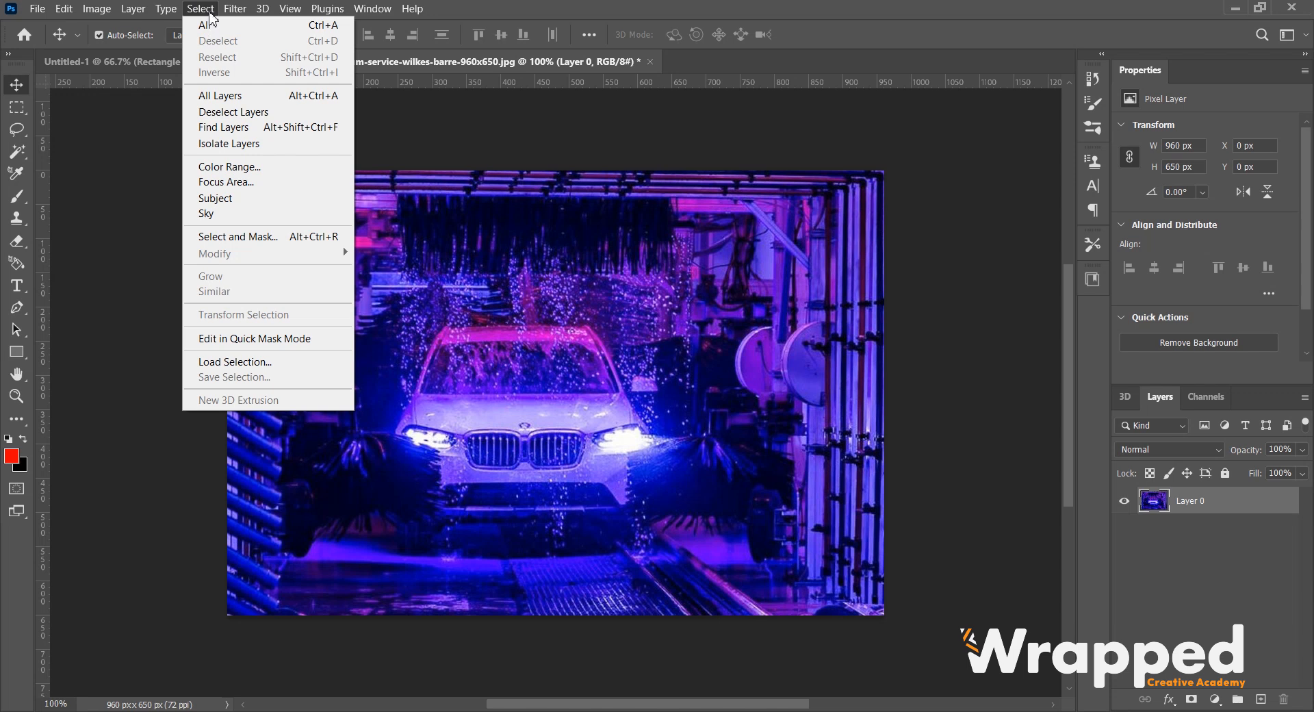
left_click(210, 12)
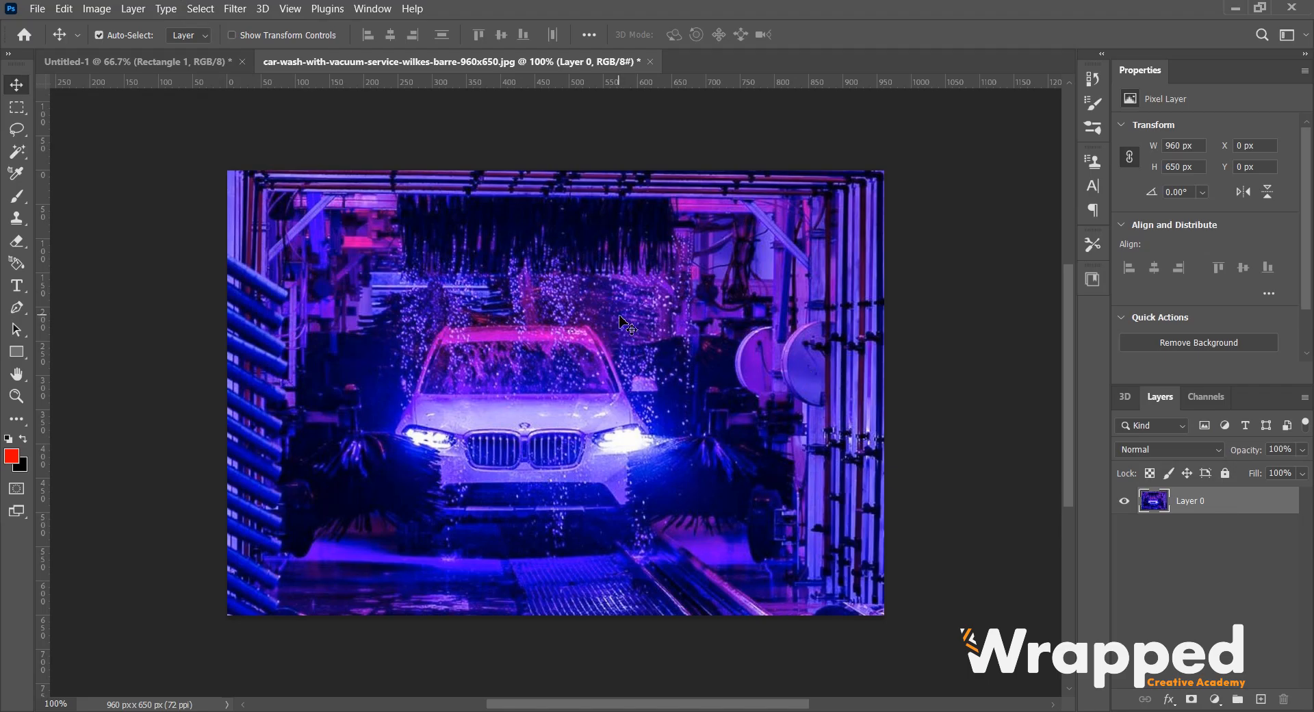
Step: Draw a rectangular marquee selection of about 355 by 348 px around the car
left_click(16, 107)
left_click_drag(431, 277, 673, 512)
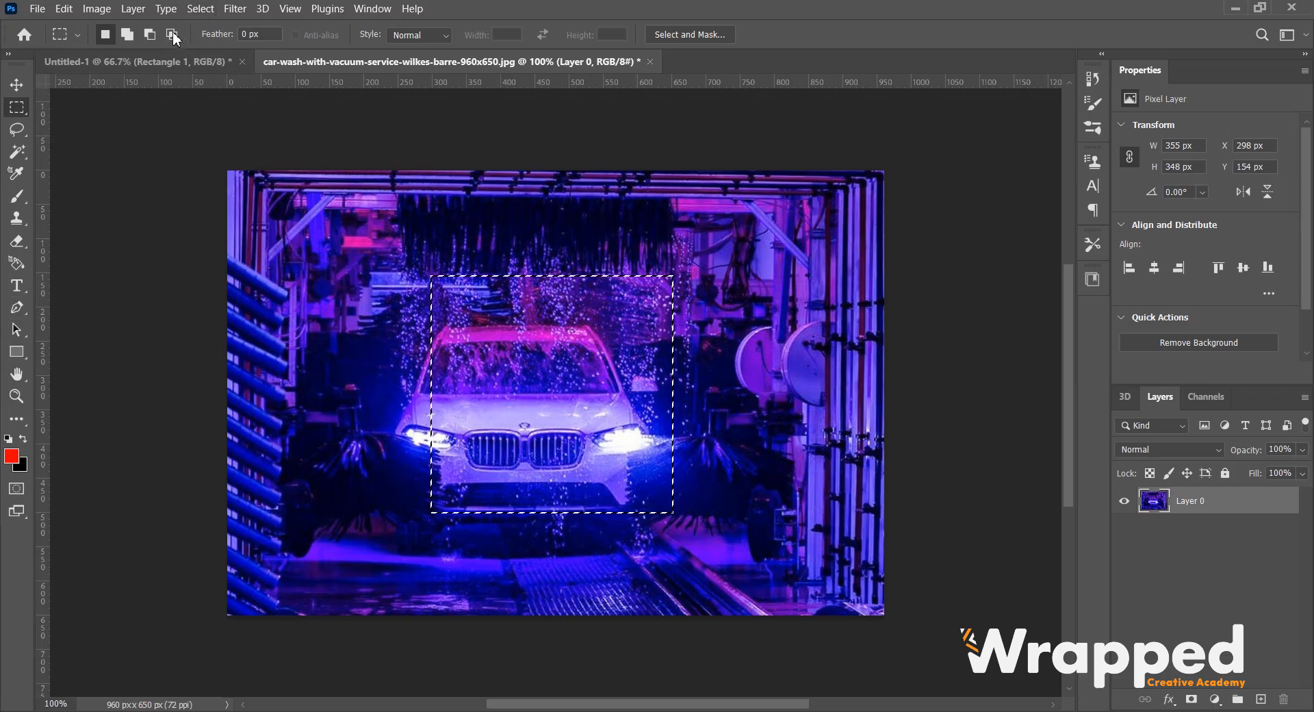
Step: Deselect the rectangular marquee around the car, and undo the deselection
left_click(198, 9)
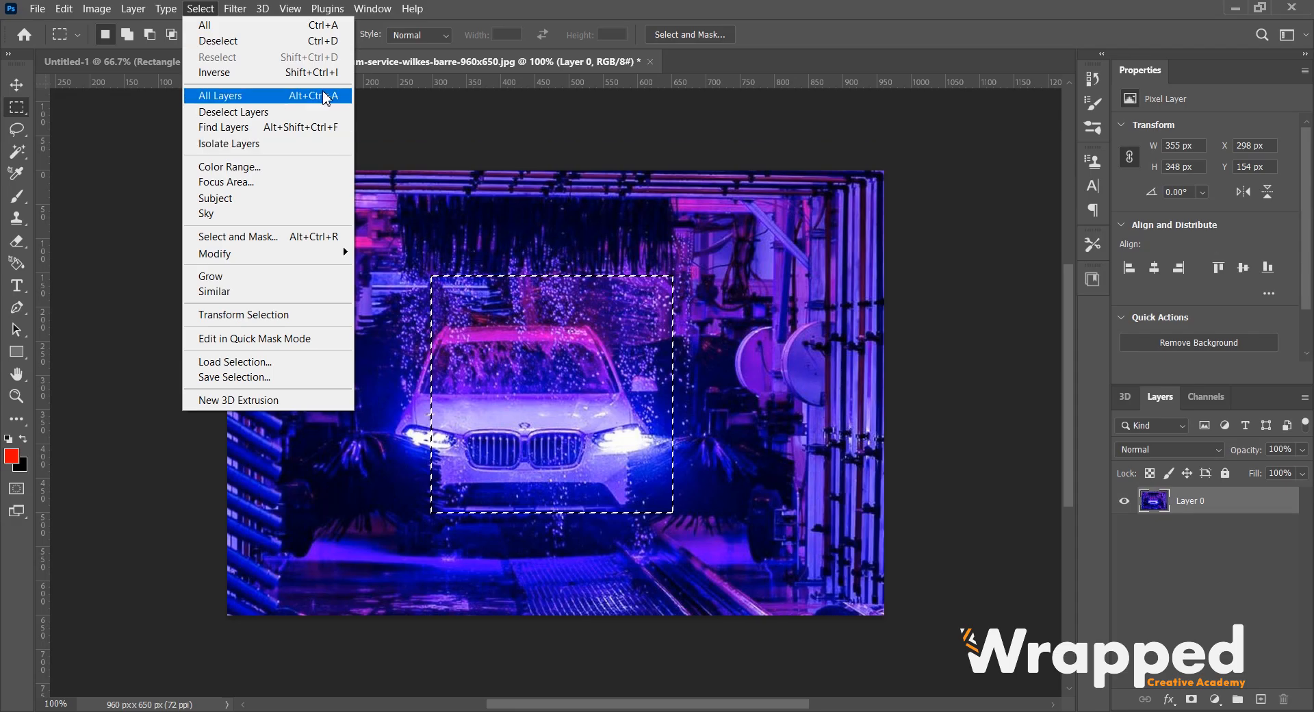
left_click(310, 43)
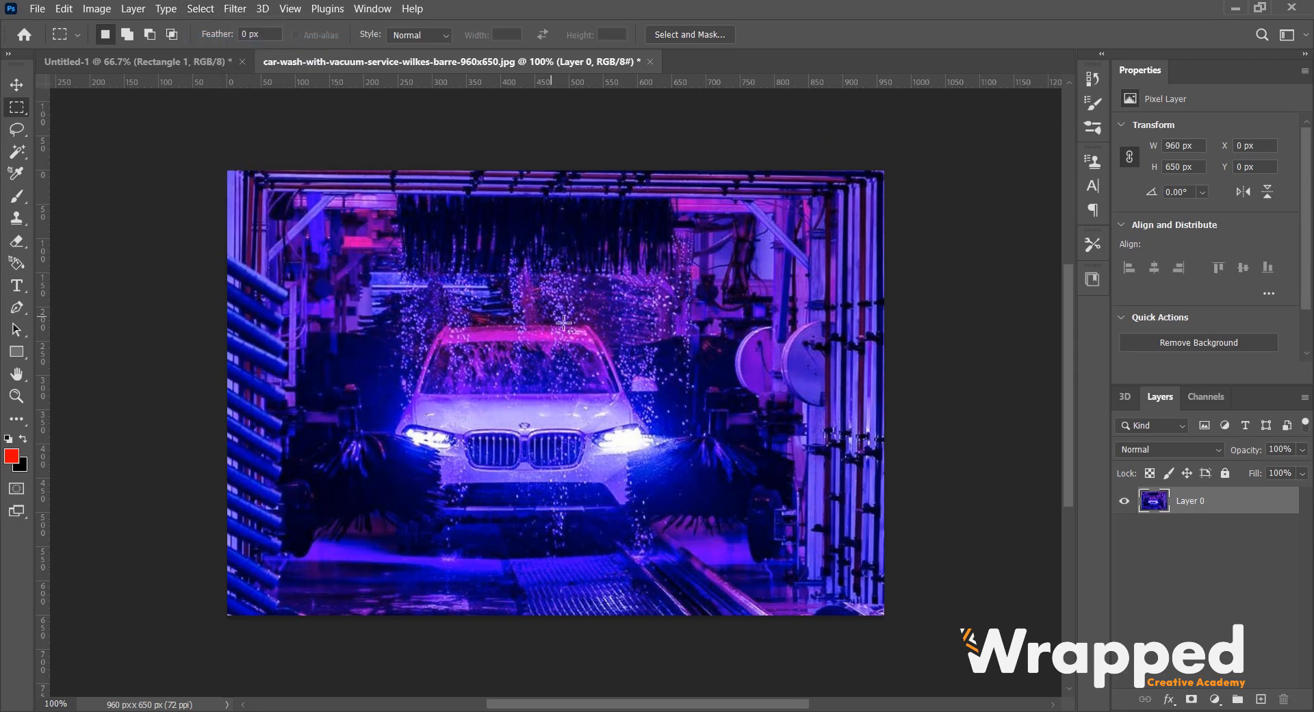
left_click(63, 9)
left_click(102, 24)
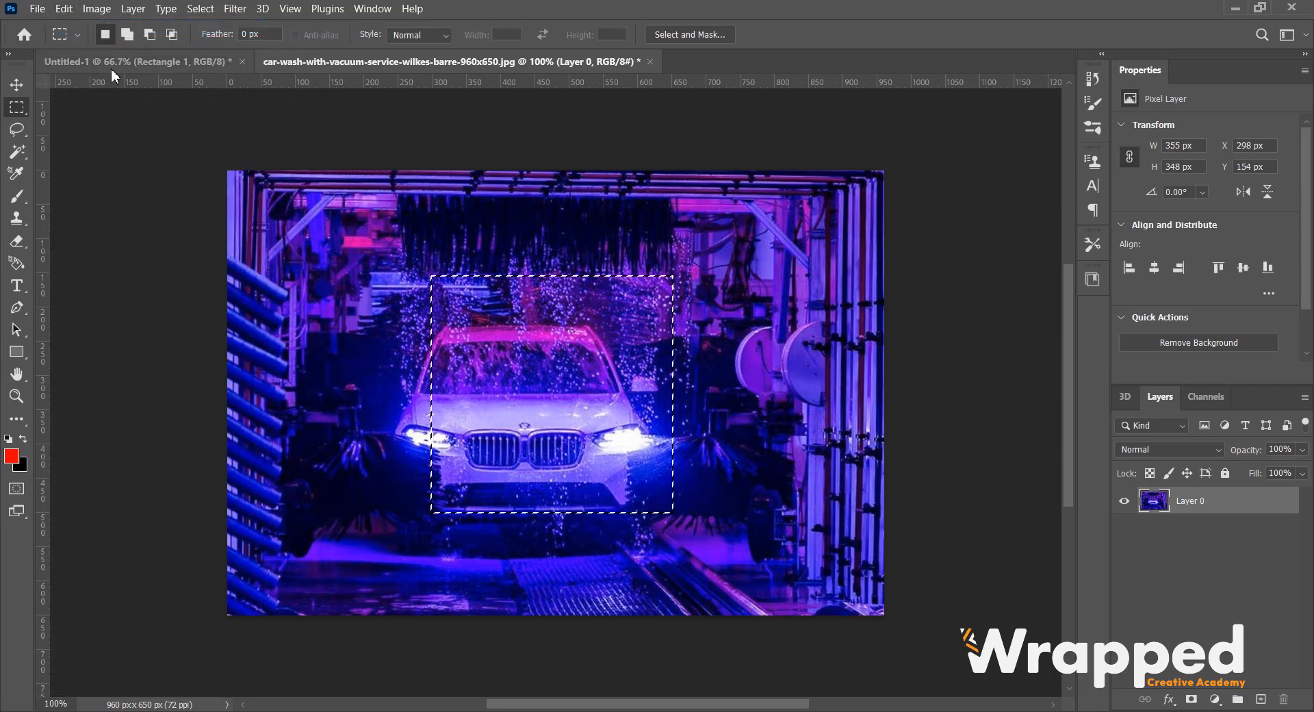
Step: Try deleting everything outside the marquee by inverting the selection, undoing the deletion and deselecting at the end
left_click(203, 9)
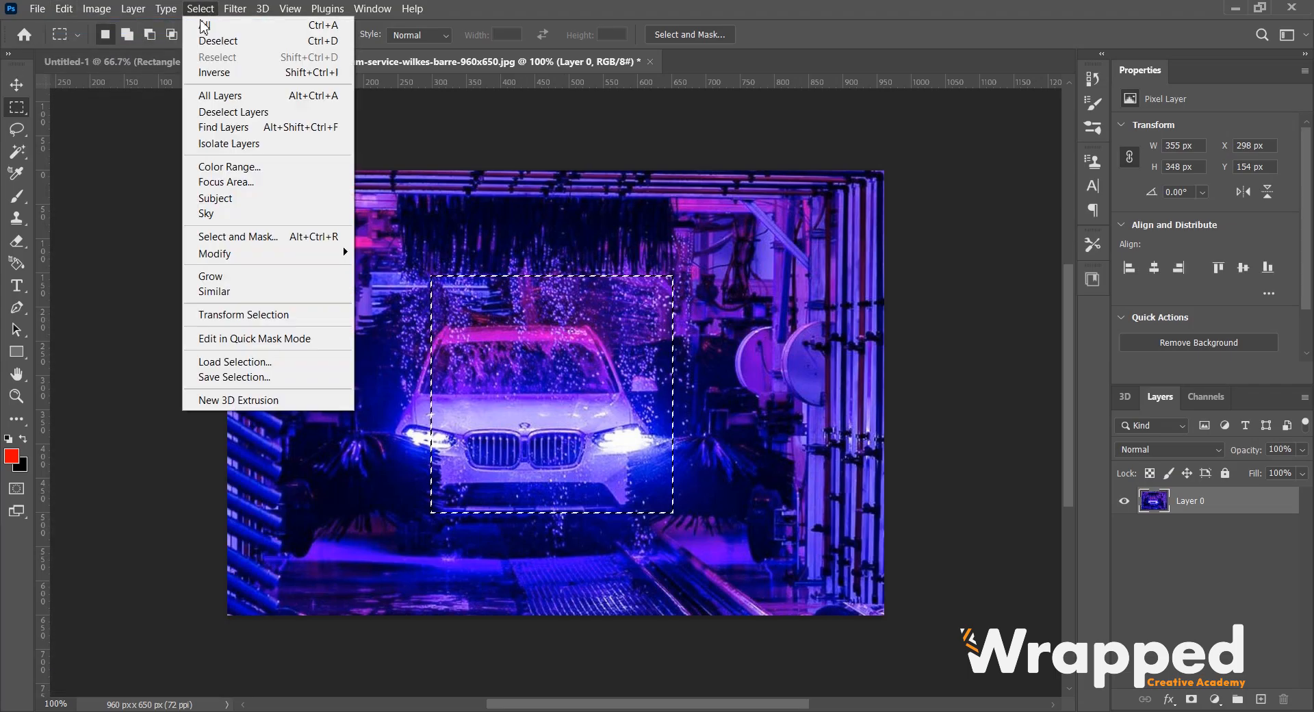
left_click(273, 74)
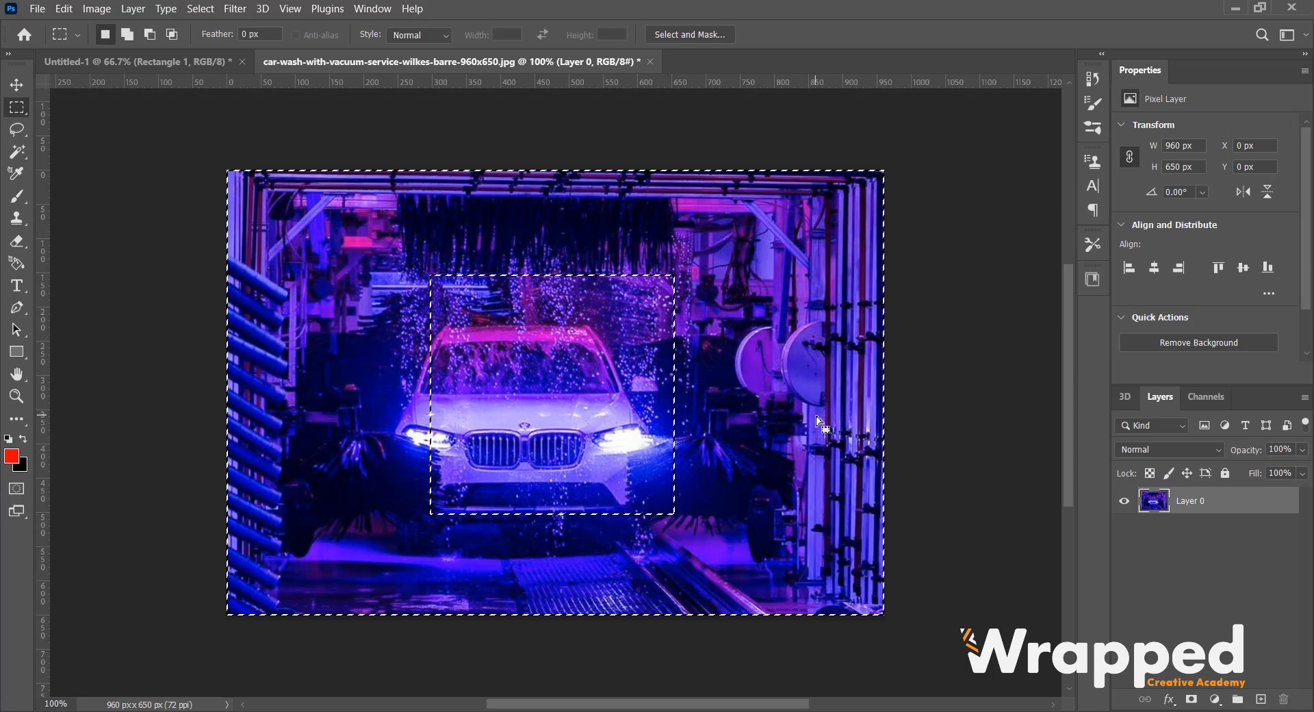
key("Delete")
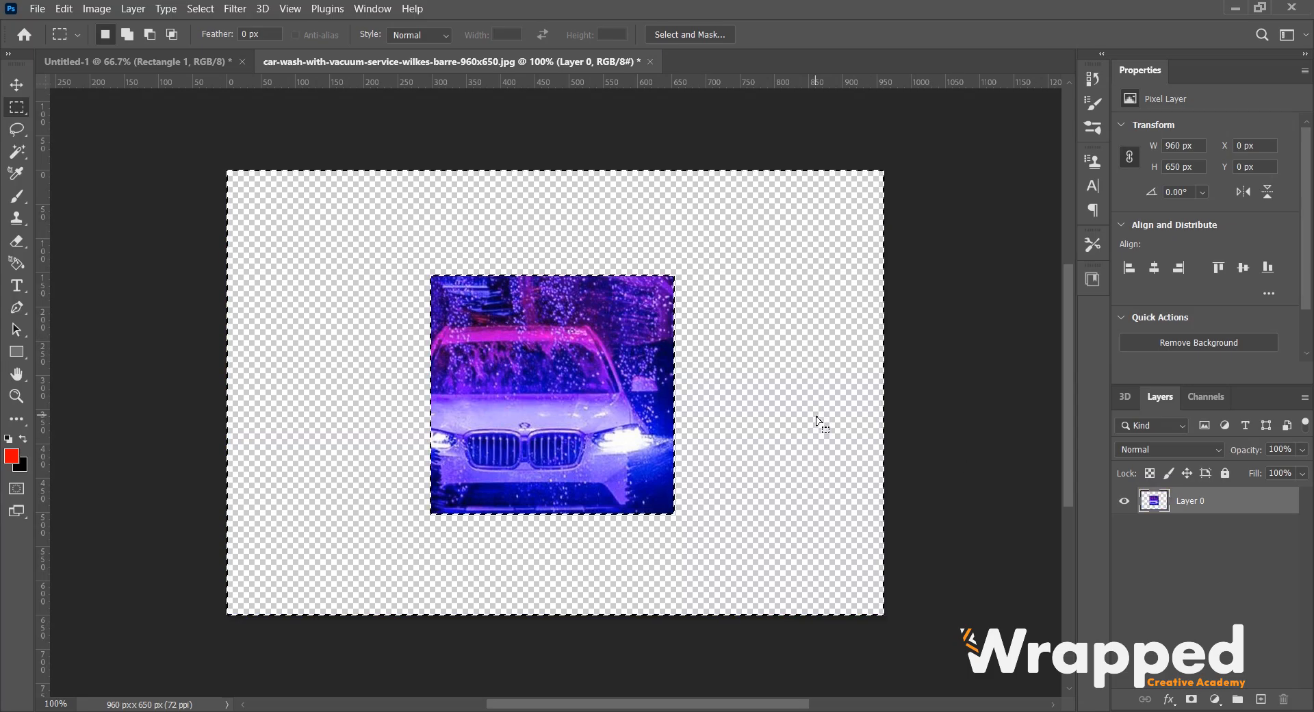
key("ctrl+z")
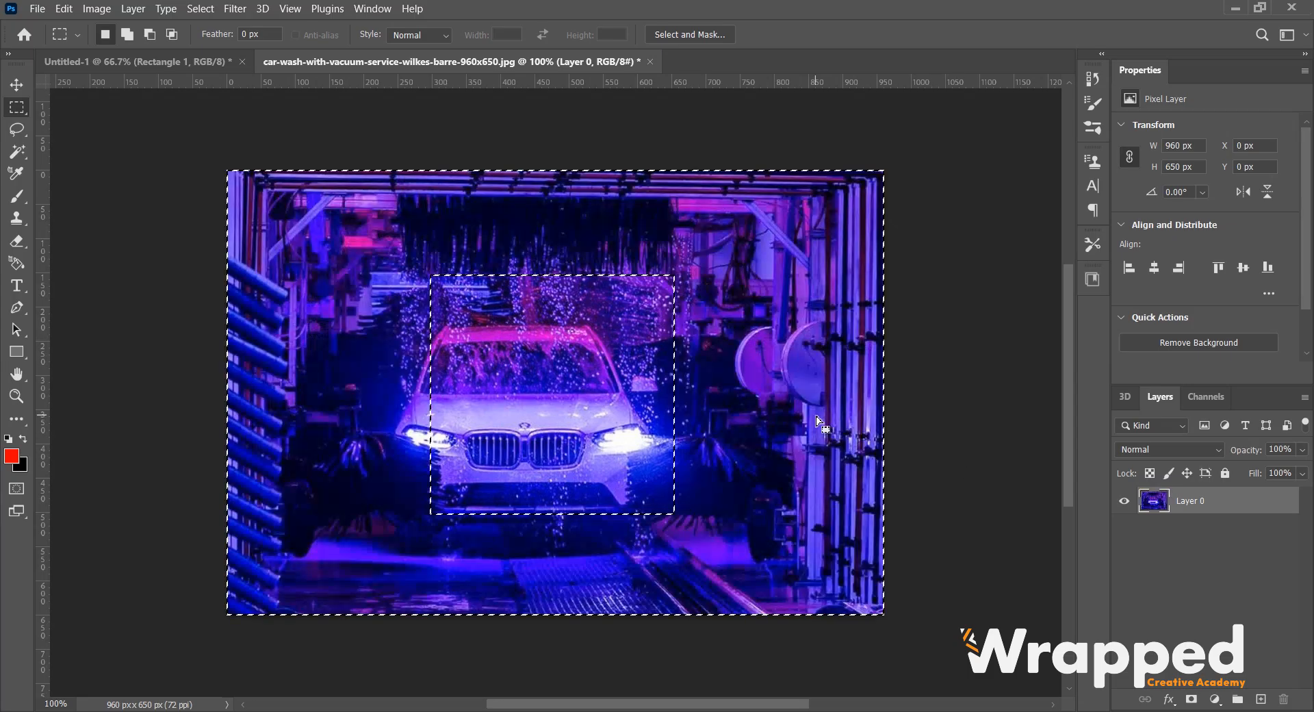
key("ctrl+d")
Step: Examine the available filters, from Camera Raw Filter and Lens Correction to the Blur Gallery and Distort groups
left_click(201, 8)
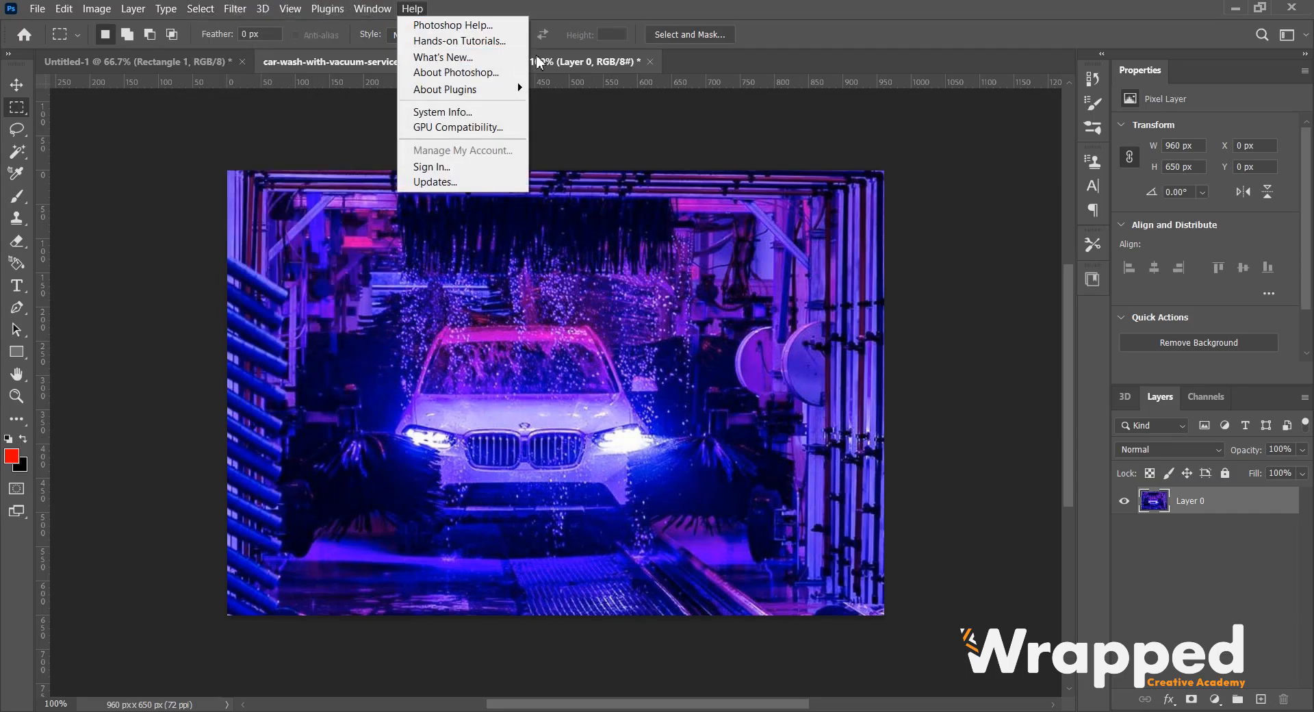
mouse_move(235, 10)
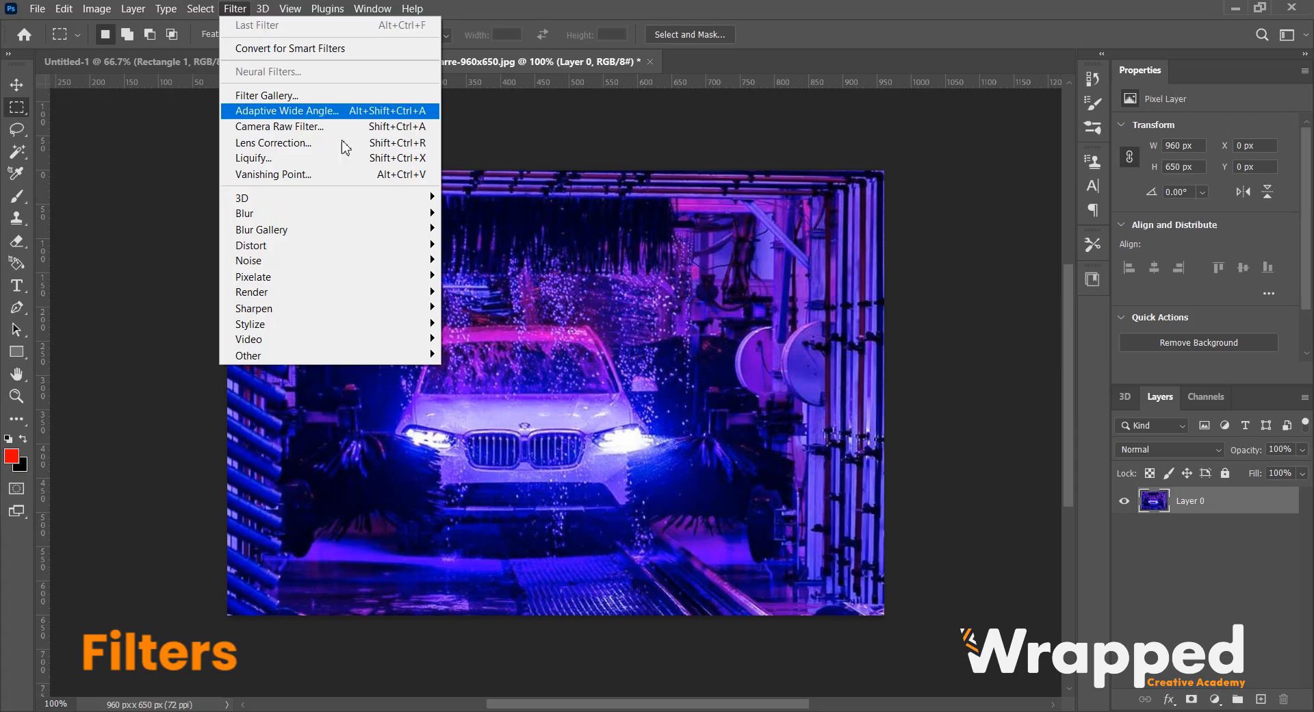
mouse_move(392, 204)
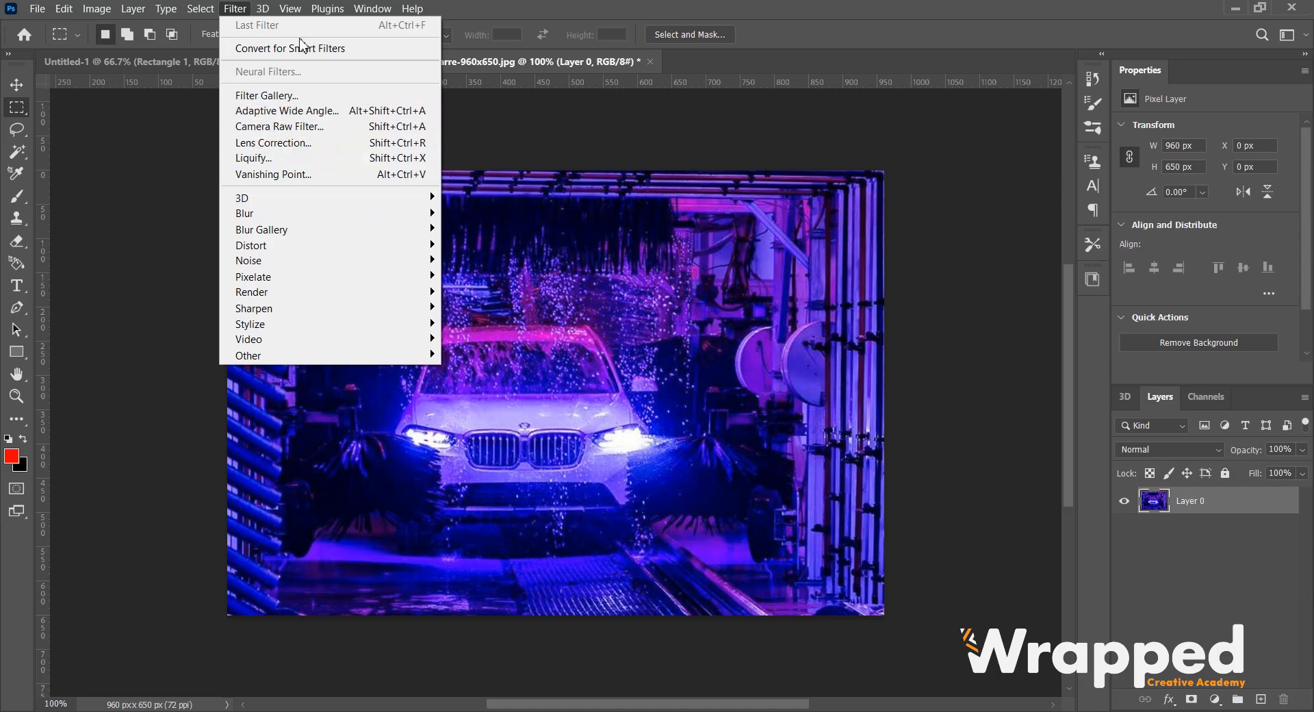
mouse_move(313, 203)
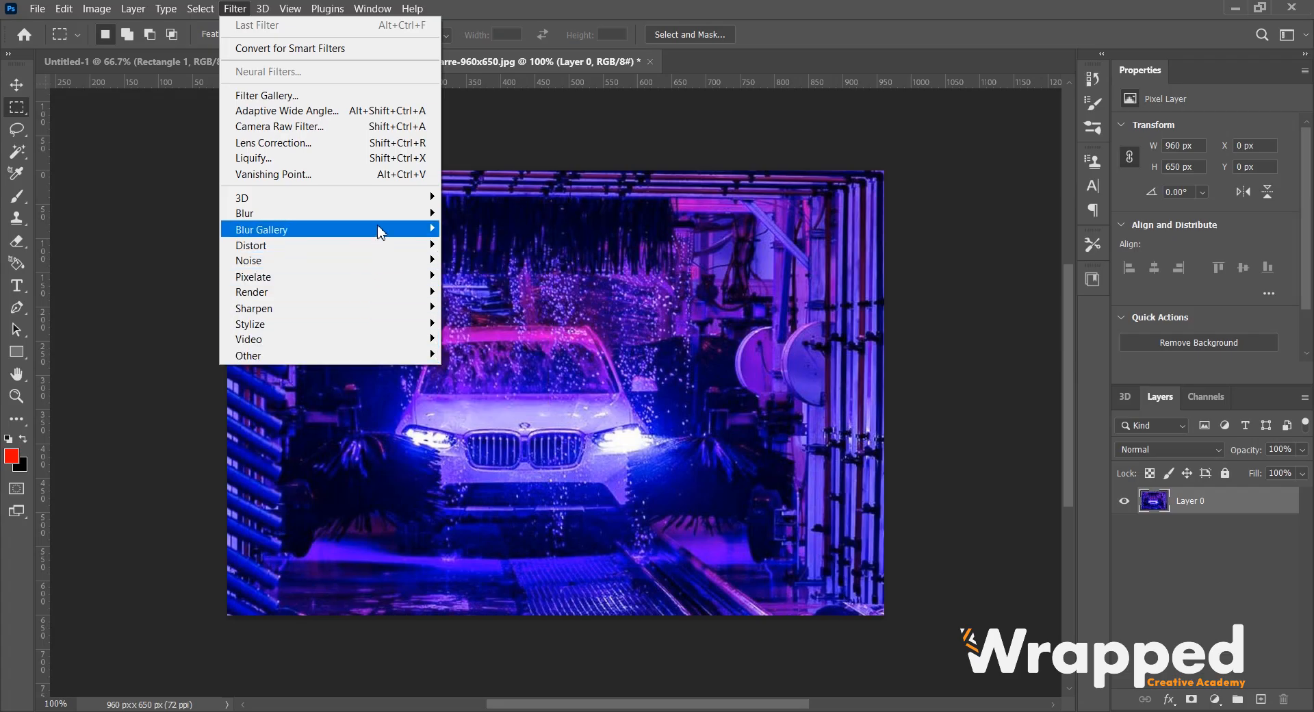
mouse_move(418, 248)
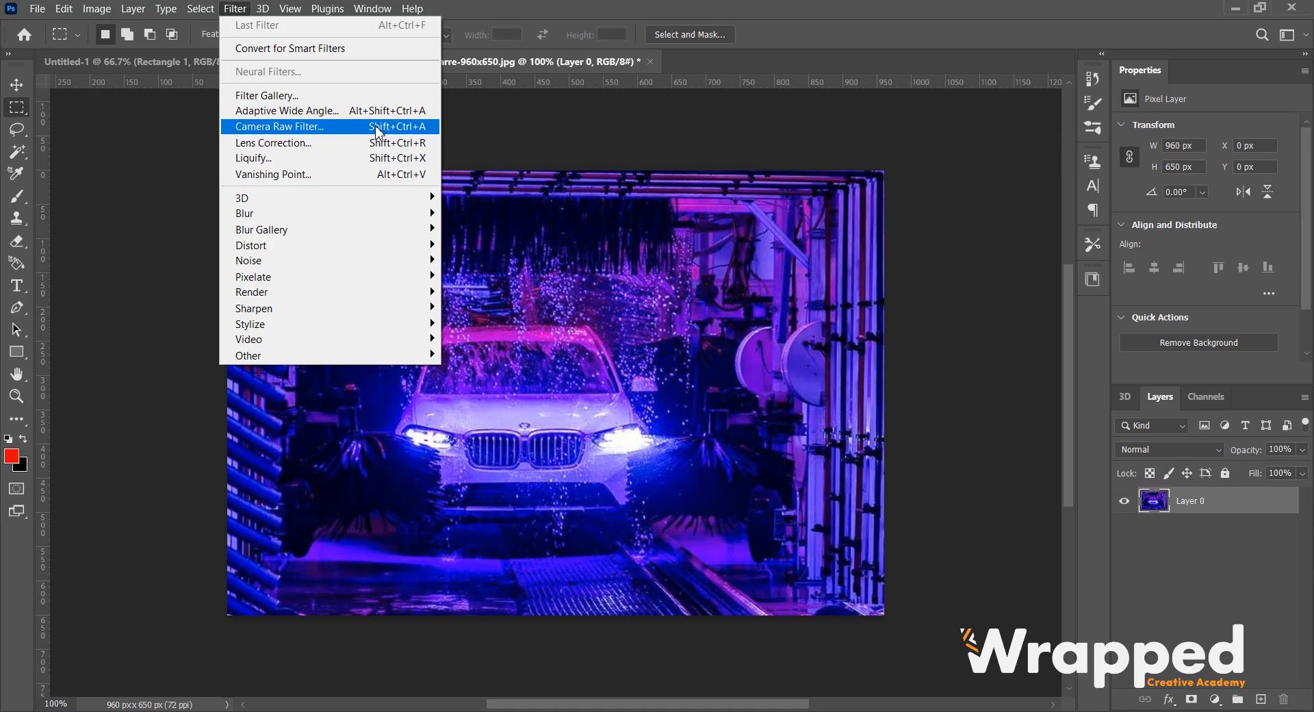
mouse_move(257, 11)
Step: Review the 3D commands, including New Mesh from Layer, along with the view and plugin options
left_click(267, 11)
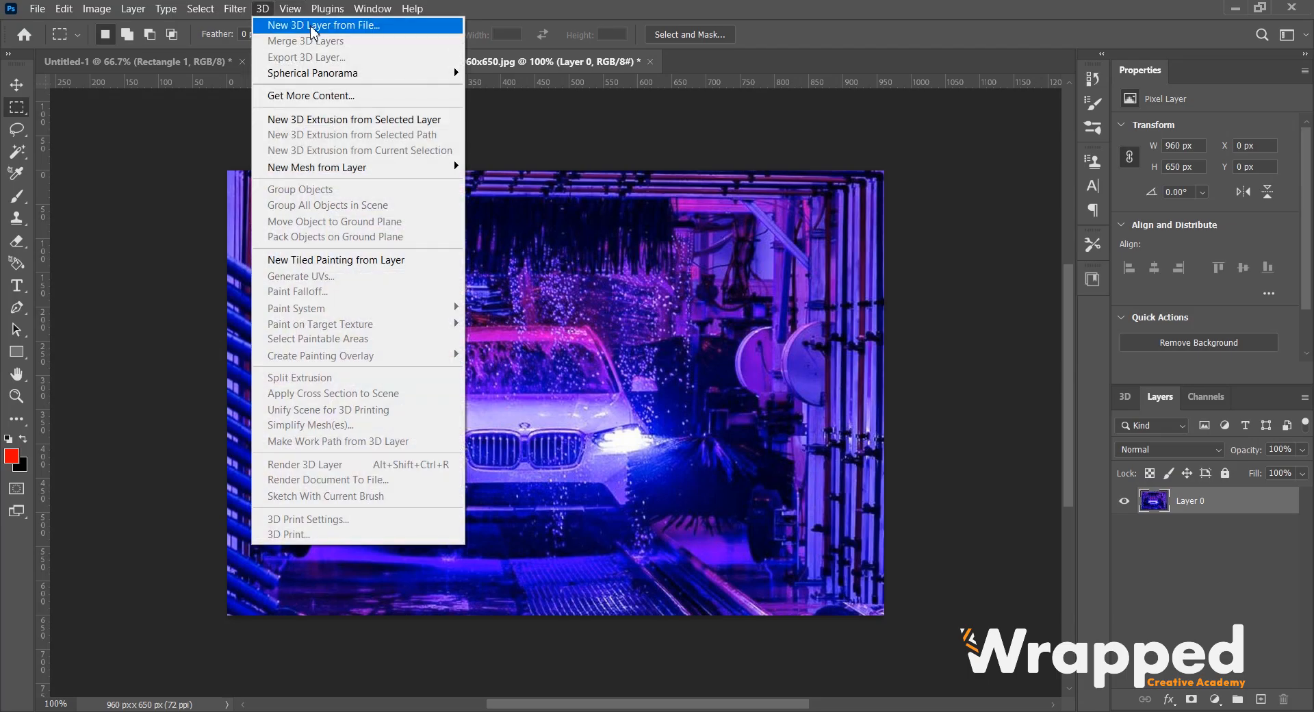
mouse_move(340, 81)
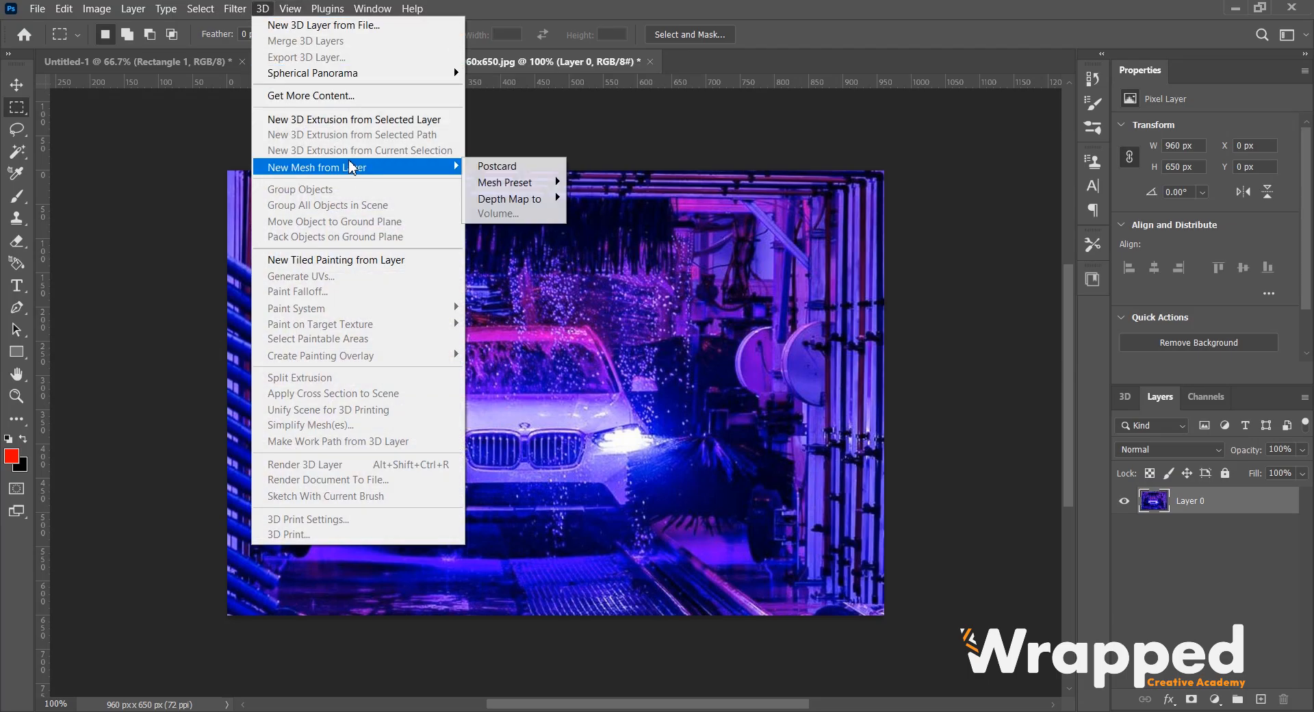
mouse_move(281, 11)
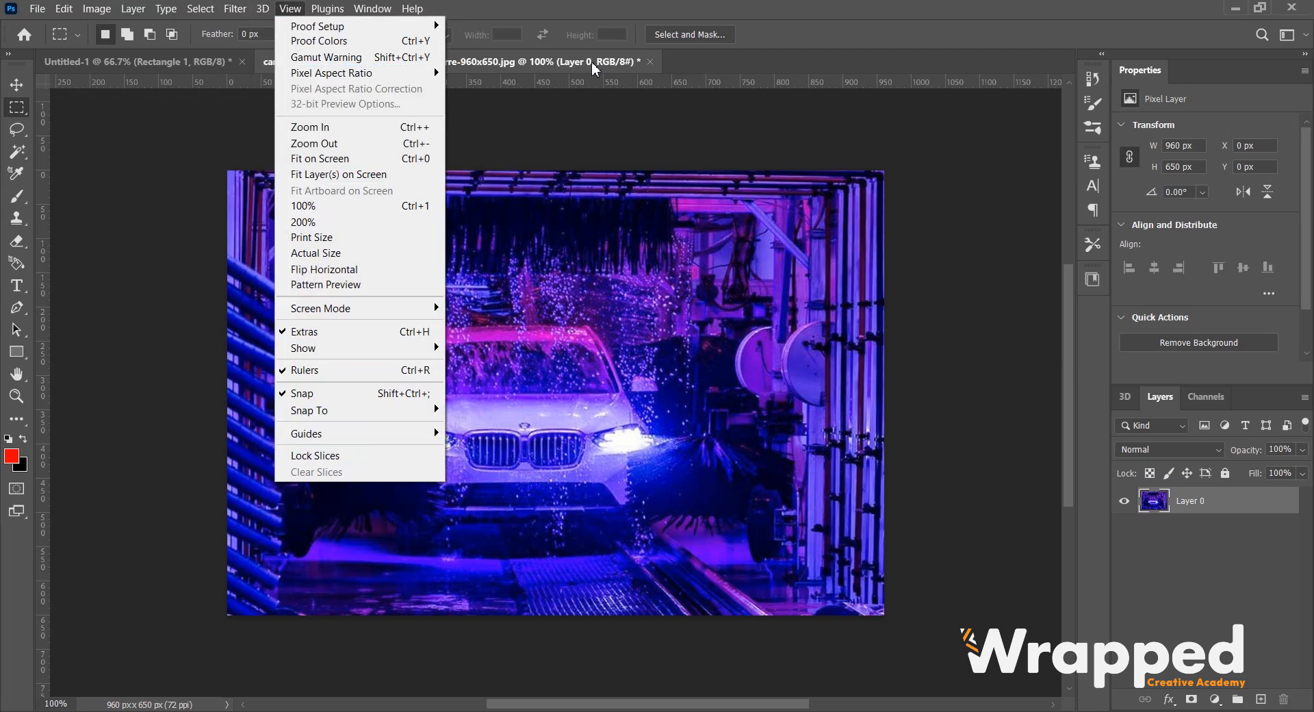
left_click(597, 14)
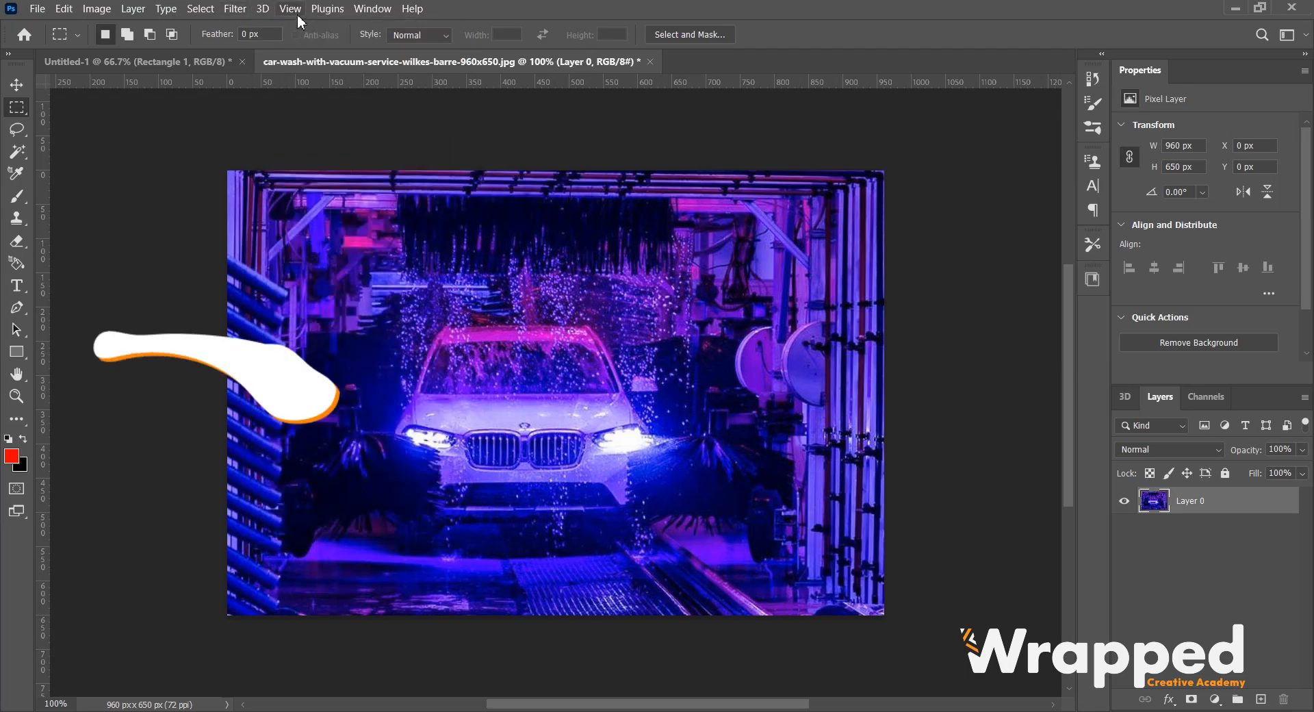
left_click(329, 10)
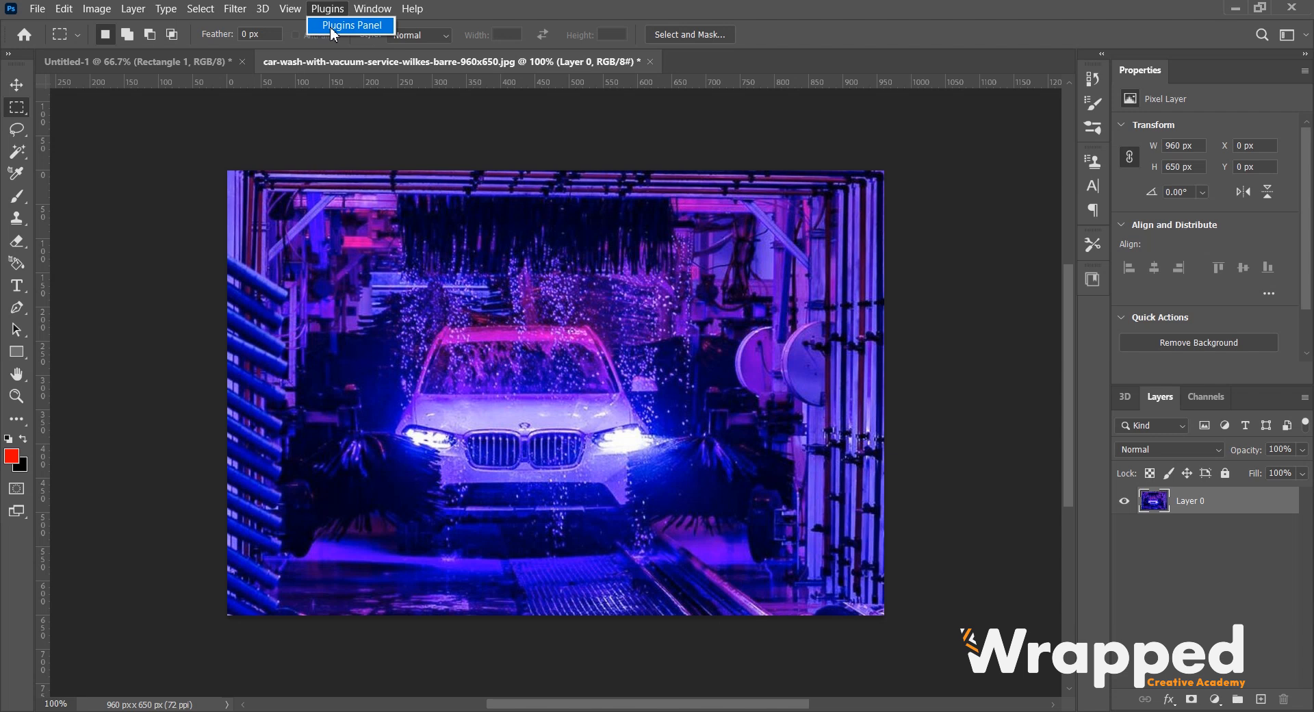
Step: Show the Character settings and collapse them again
mouse_move(374, 13)
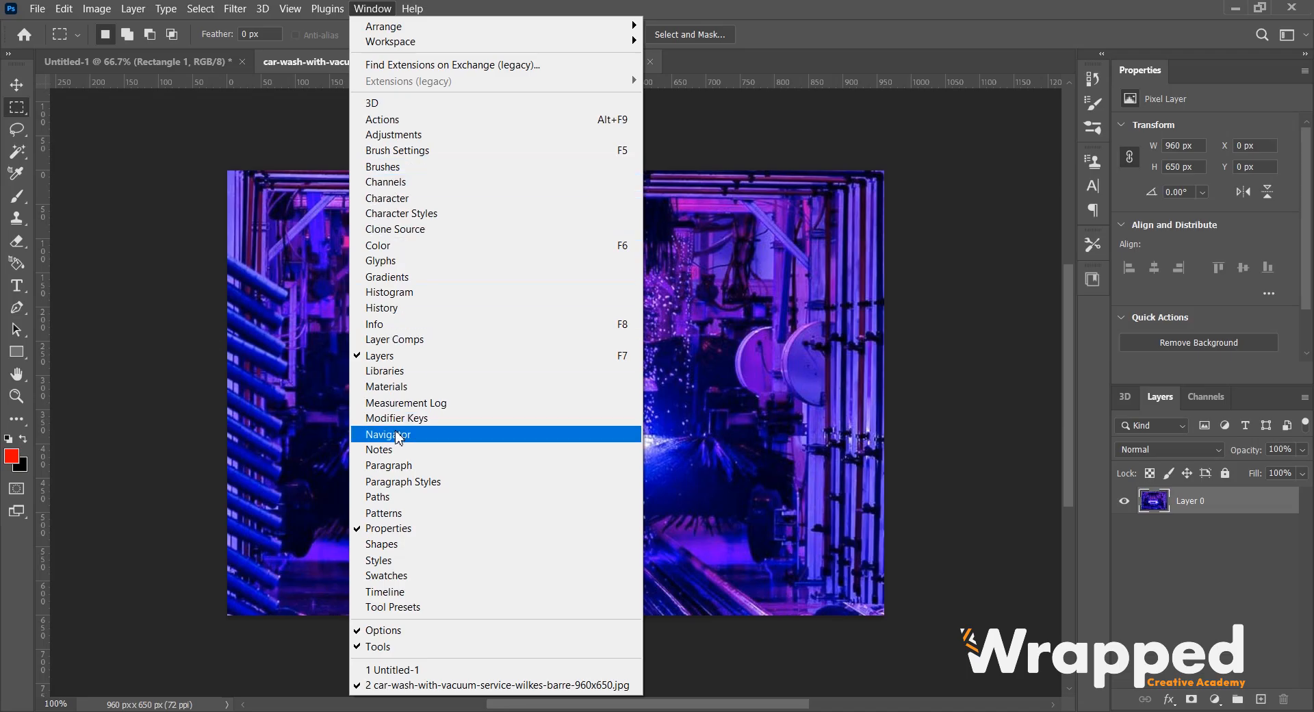
left_click(389, 199)
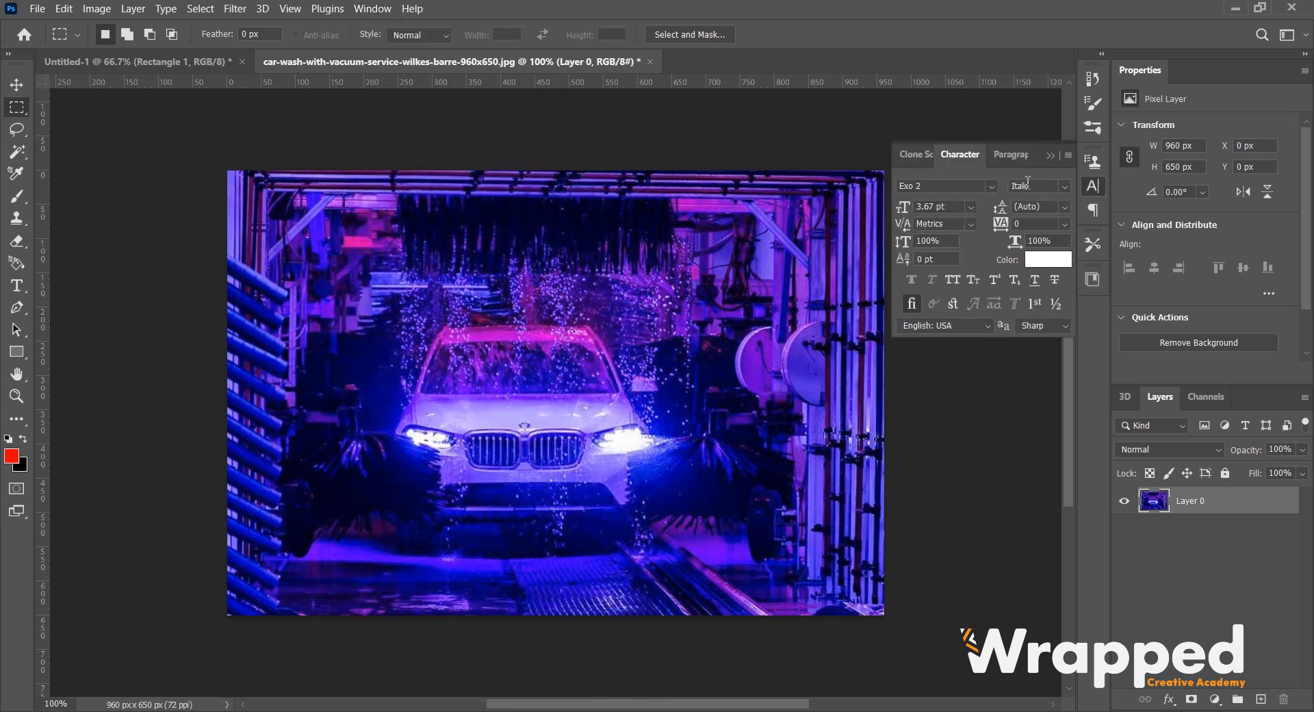
left_click(1055, 157)
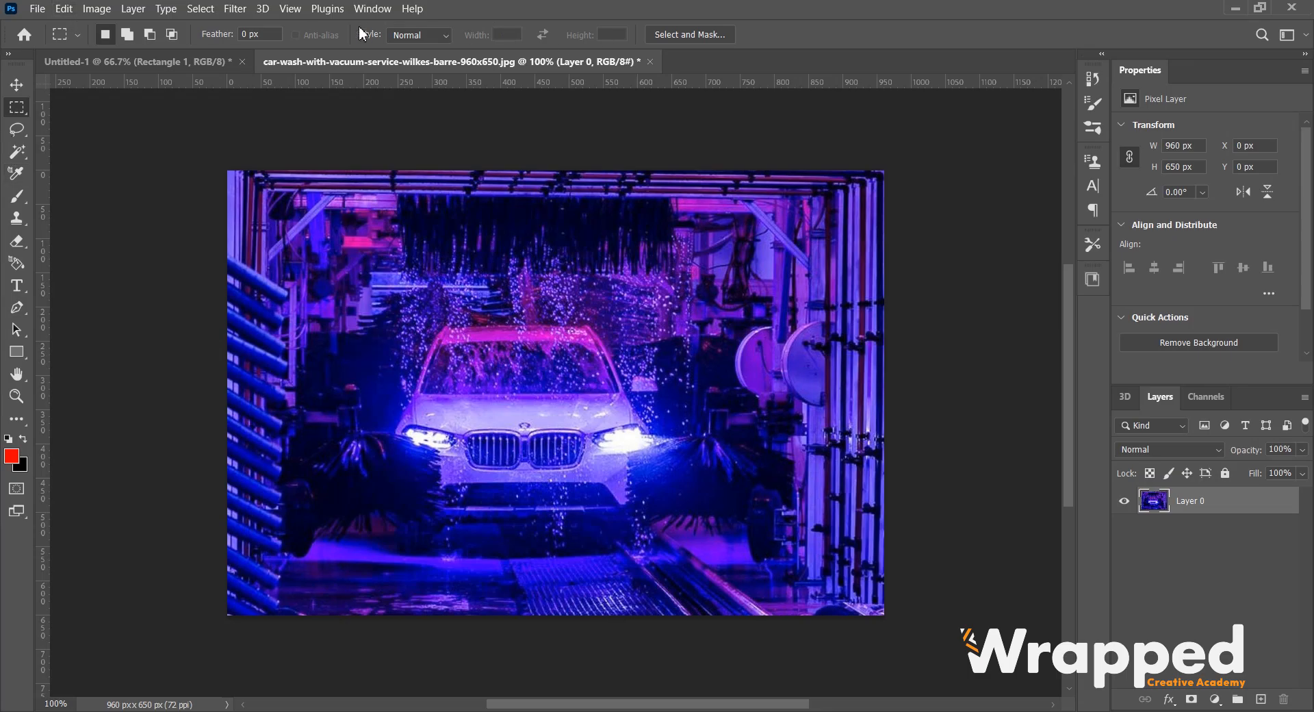
Step: Tile all open documents horizontally
left_click(372, 8)
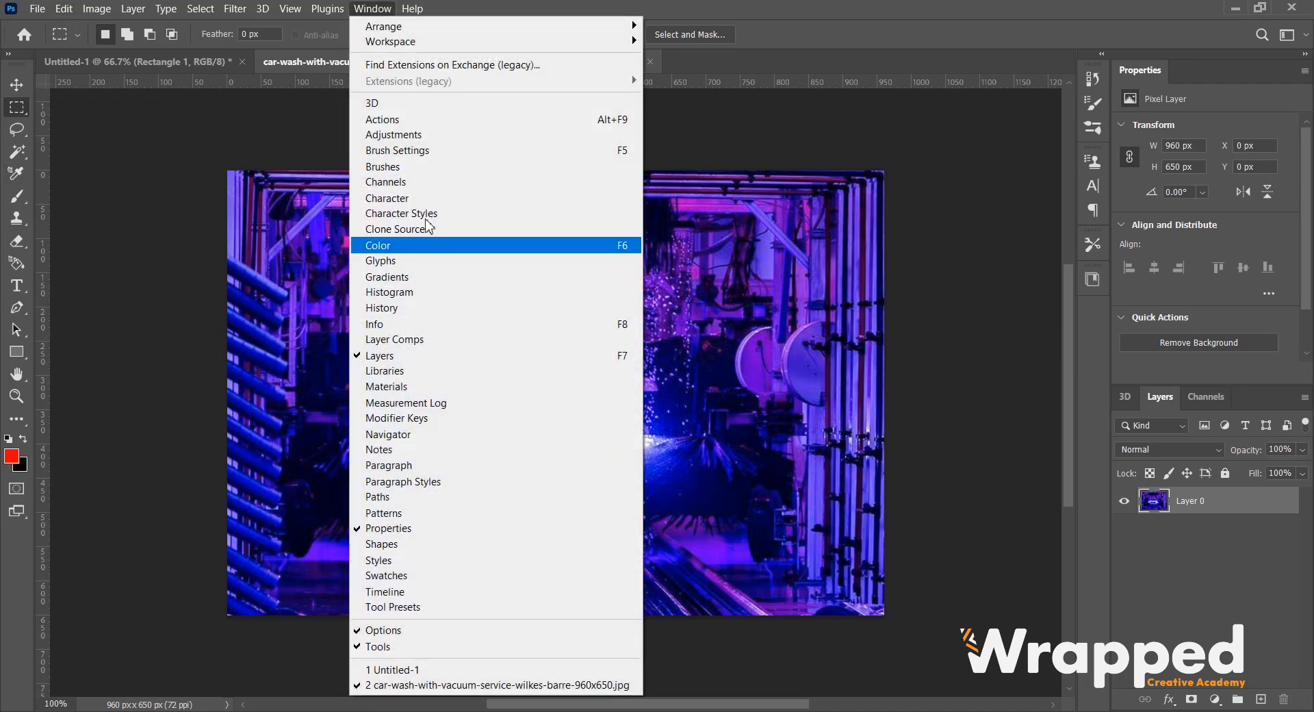
mouse_move(602, 27)
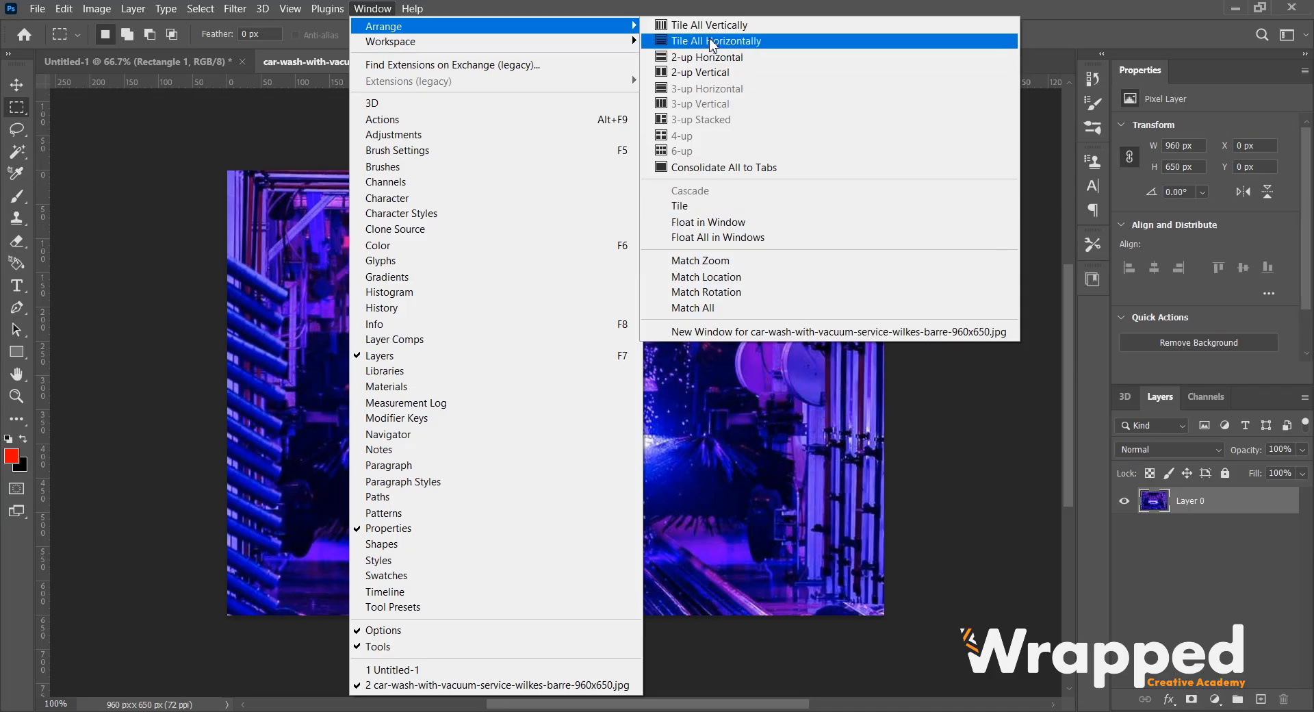
left_click(688, 42)
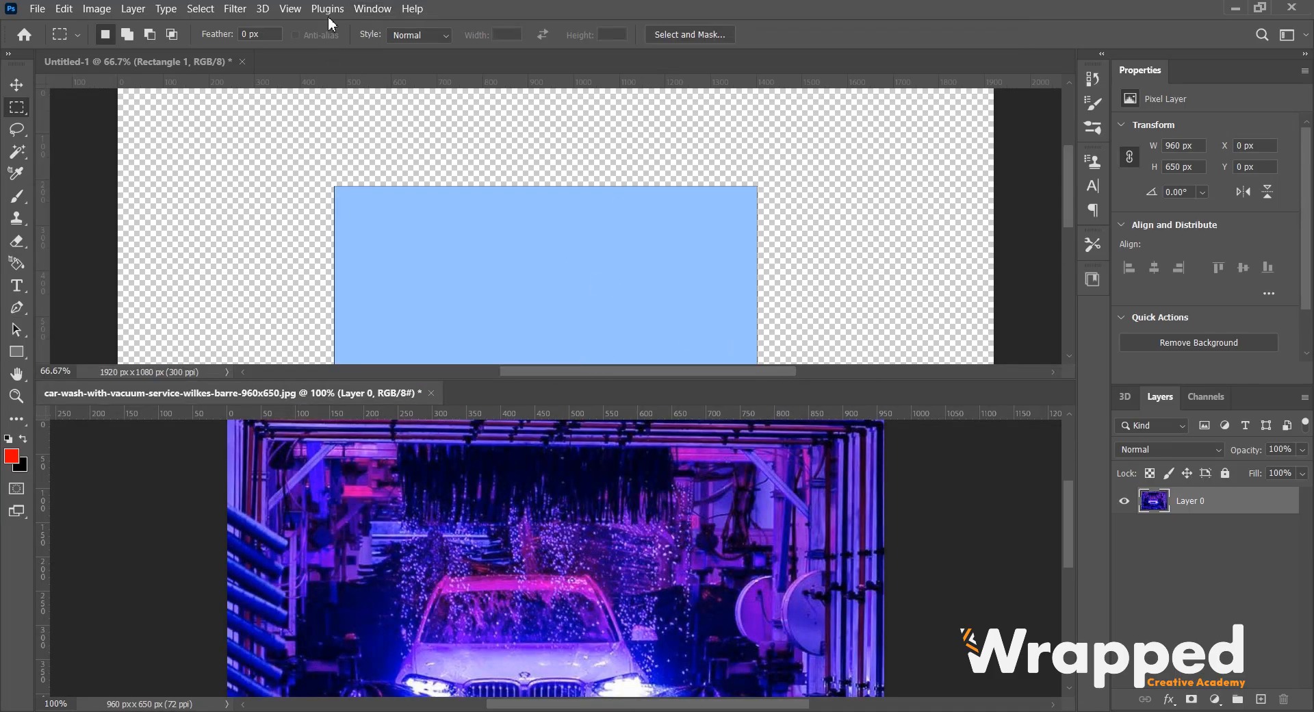
Step: Consolidate the open documents back into tabs and switch to the 3D workspace
left_click(372, 8)
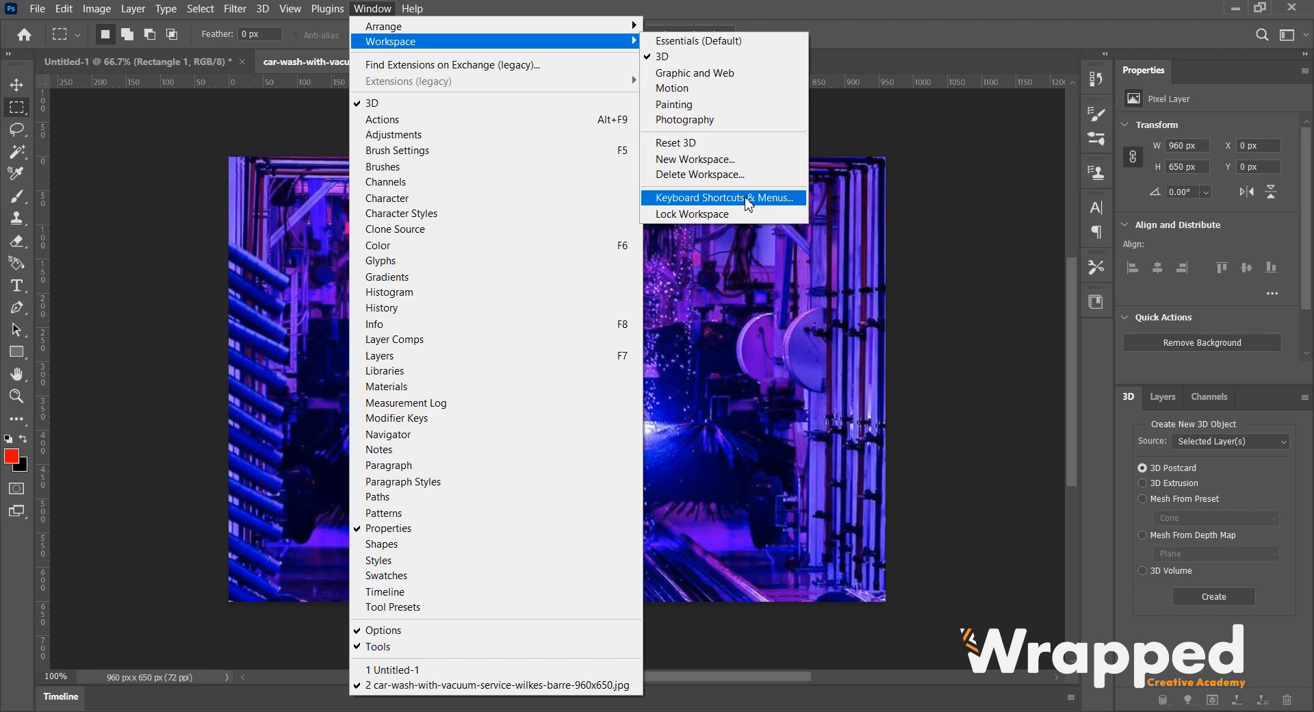
left_click(865, 38)
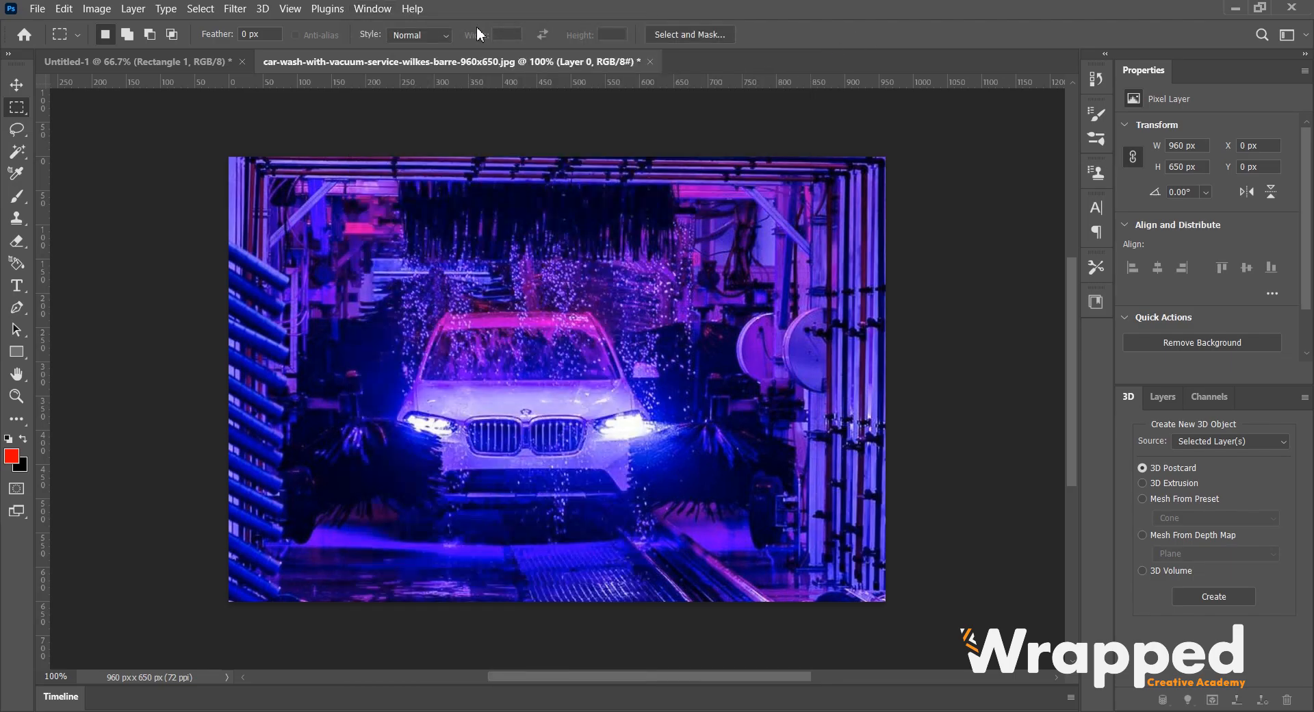
Step: Review the help, system information and update options
left_click(412, 10)
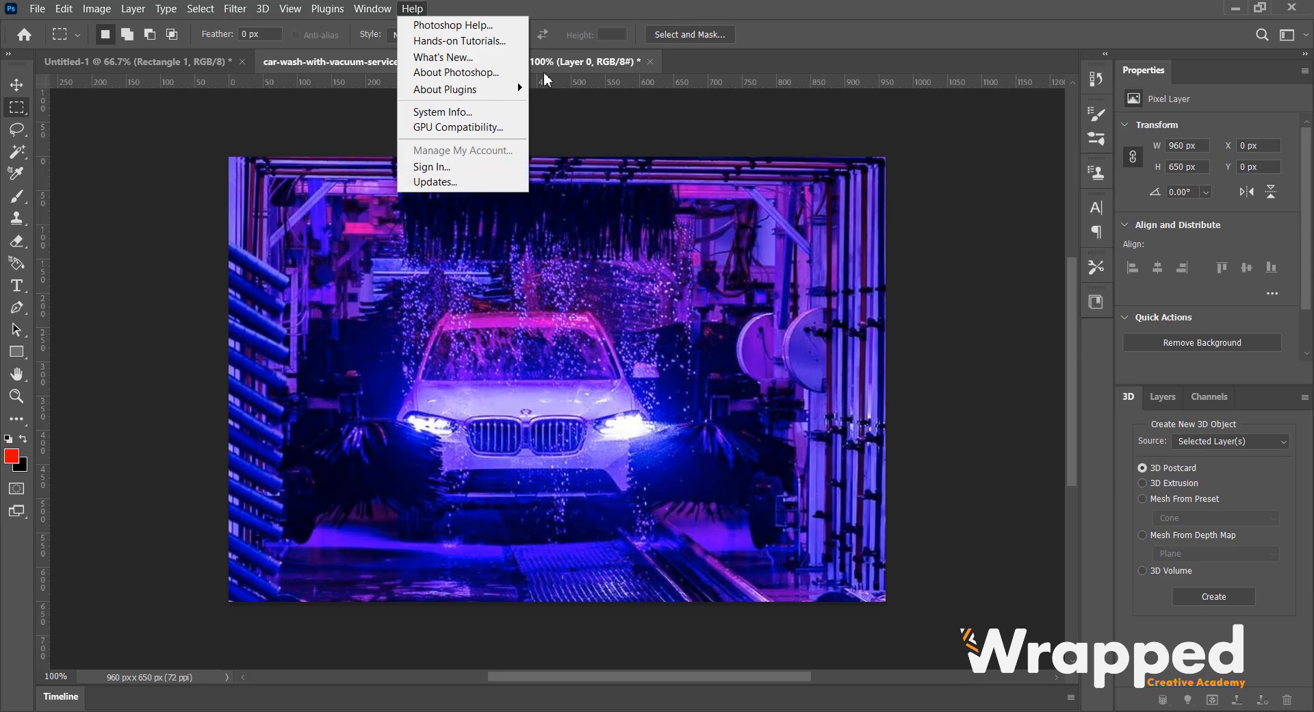
left_click(618, 15)
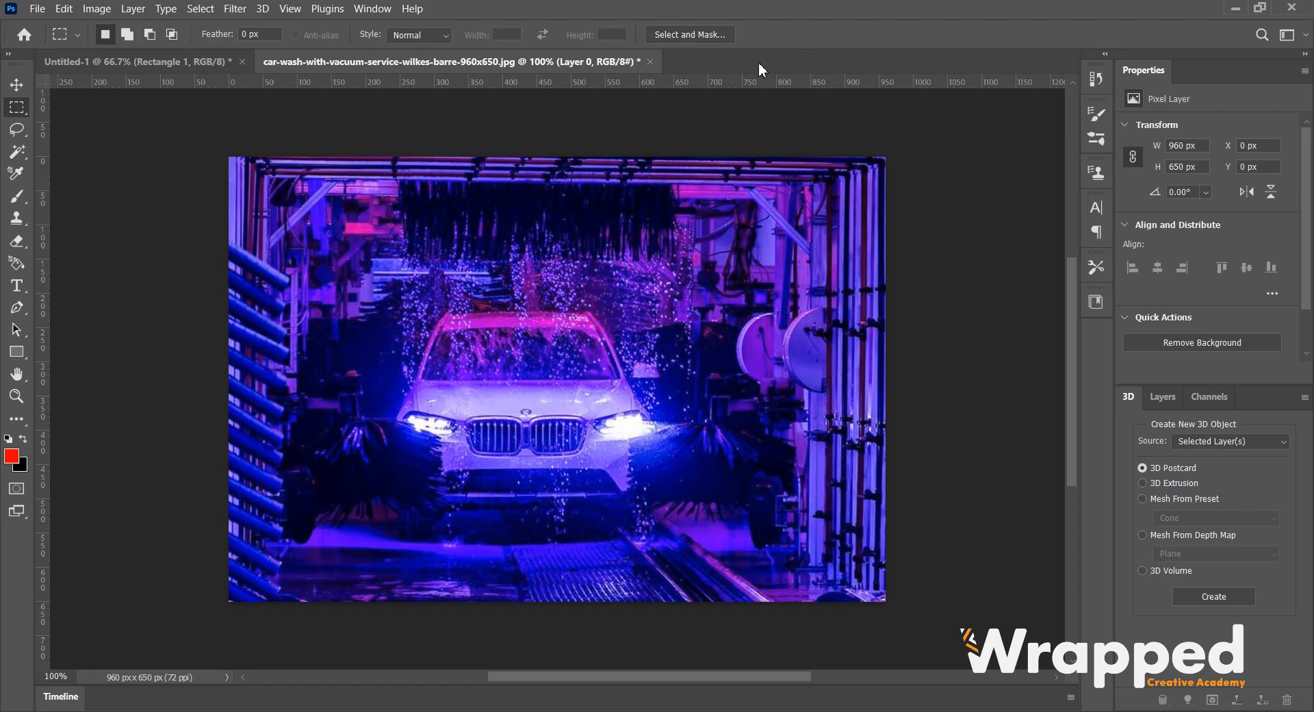
Step: Sample several tools, starting with the Lasso, and finish with the Move tool active
left_click(17, 129)
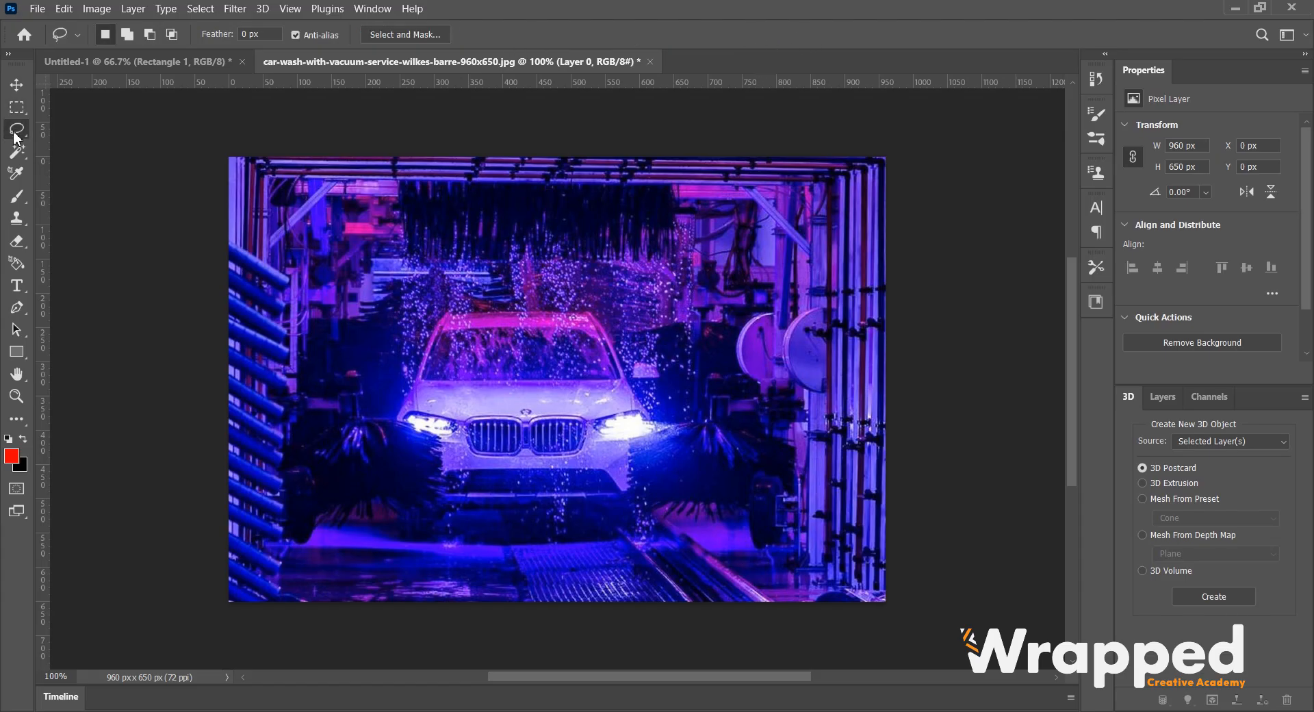
left_click(17, 87)
left_click(14, 156)
left_click(13, 179)
left_click(16, 85)
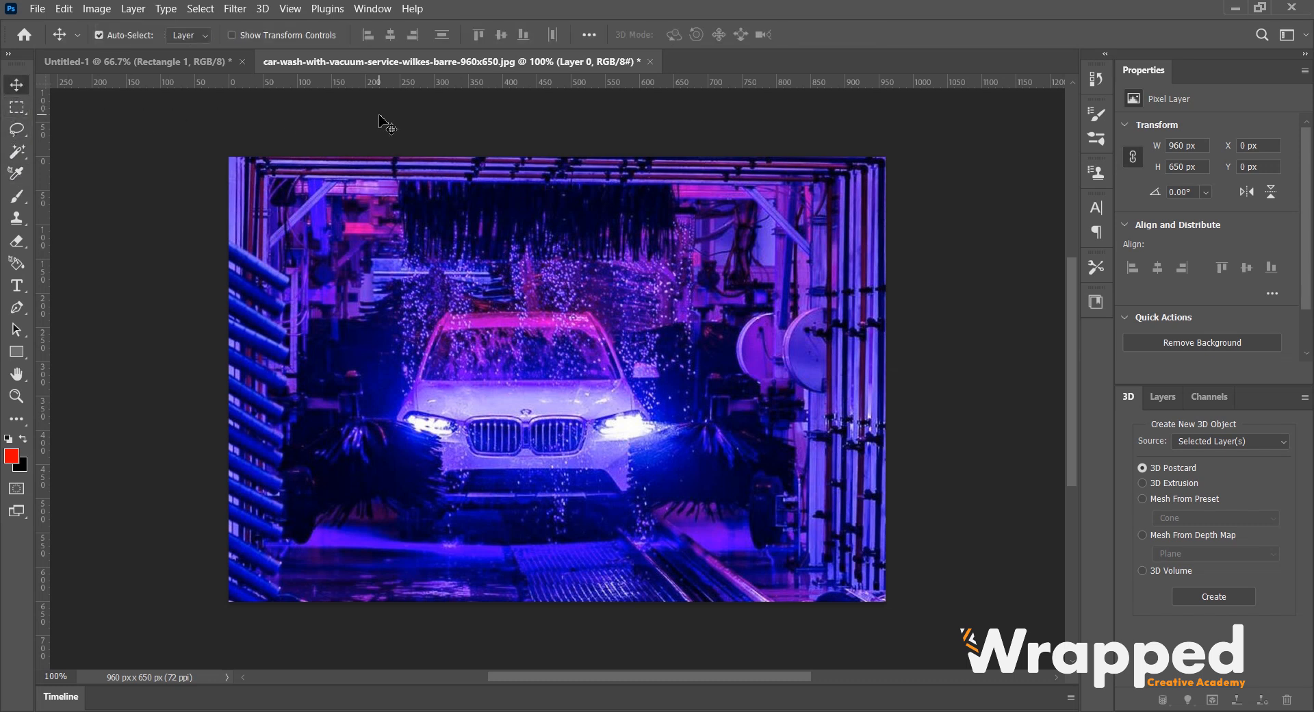